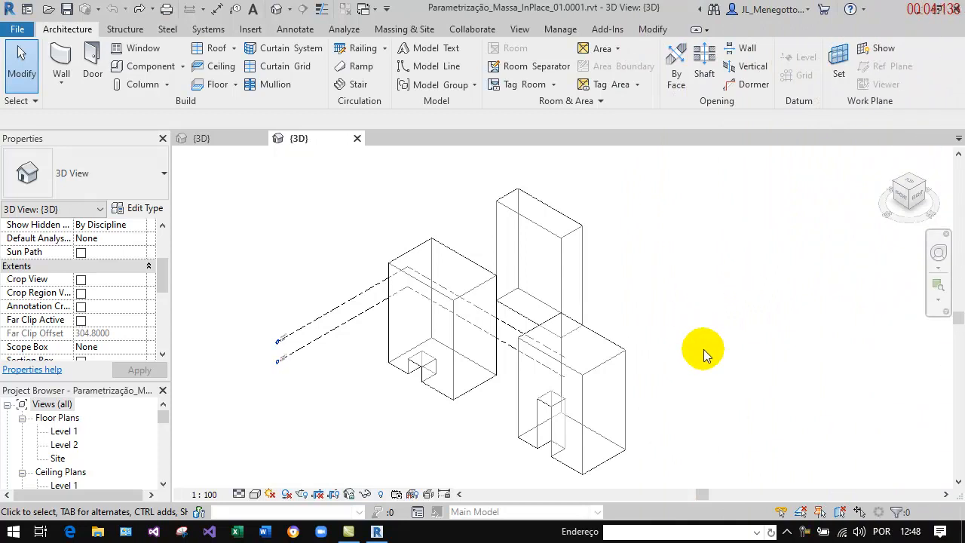
# - Set the Fundo dimension of the mass with the tall, narrow void to 12
pyautogui.moveTo(897, 225)
pyautogui.mouseDown()
pyautogui.moveTo(922, 216)
pyautogui.moveTo(928, 228)
pyautogui.mouseUp()
pyautogui.moveTo(716, 416); pyautogui.dragTo(702, 396, button='middle')
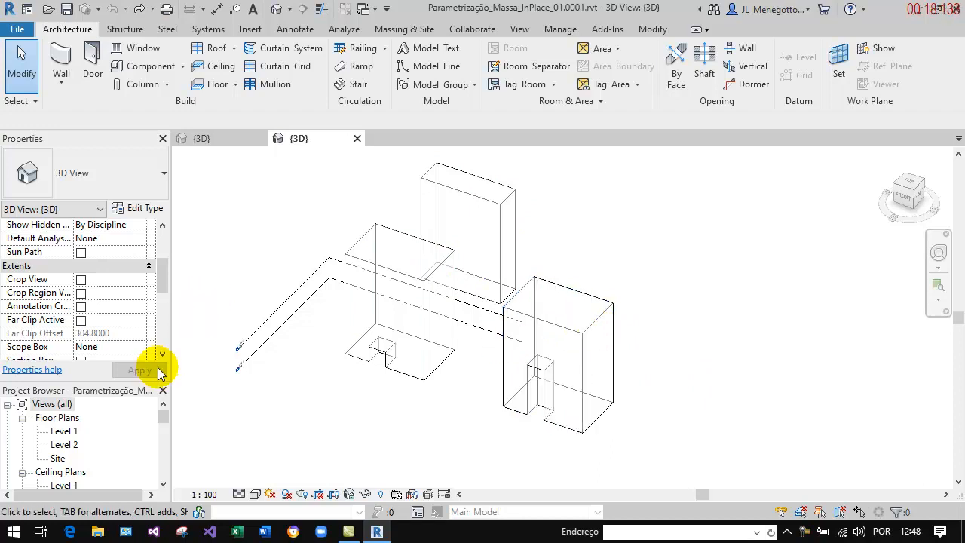
pyautogui.click(531, 323)
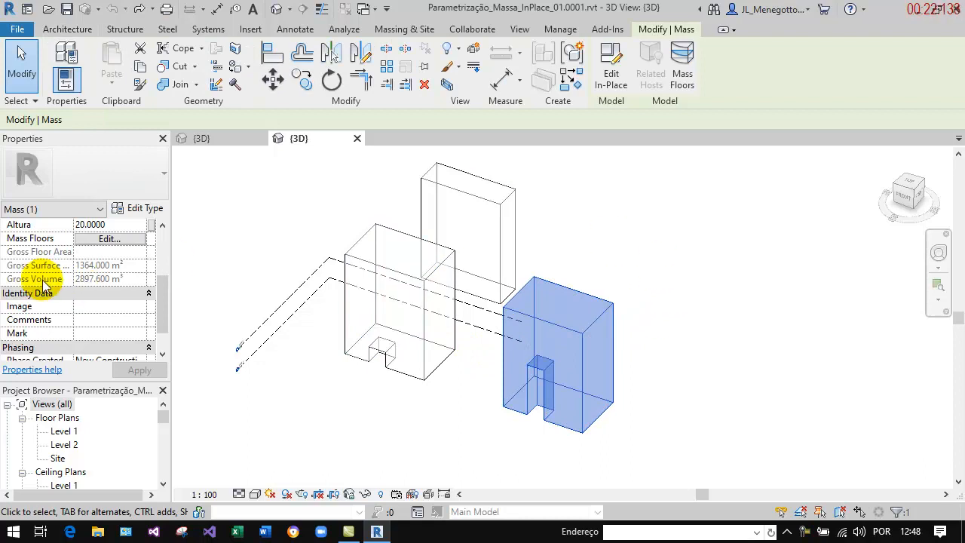
pyautogui.scroll(-1, 83, 321)
pyautogui.scroll(3, 113, 315)
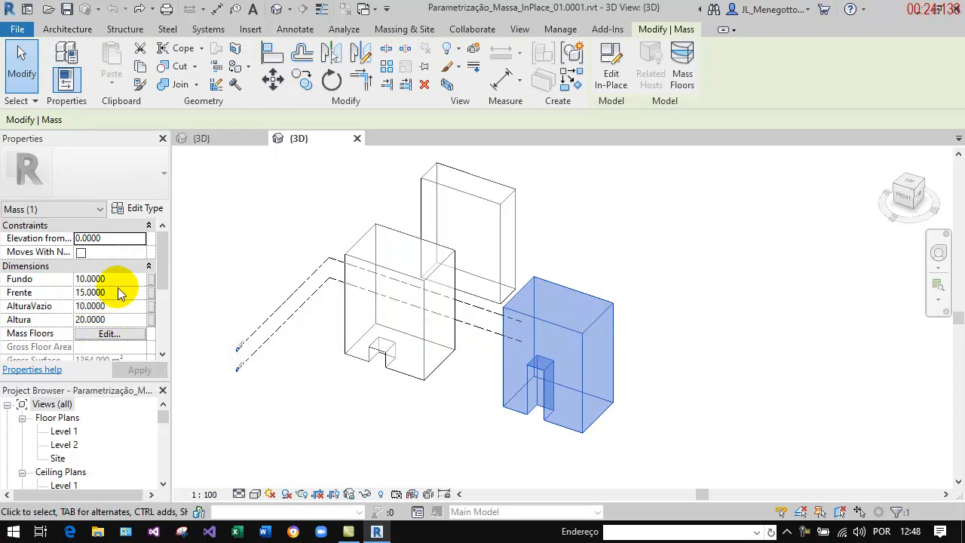
pyautogui.click(119, 282)
pyautogui.write('1')
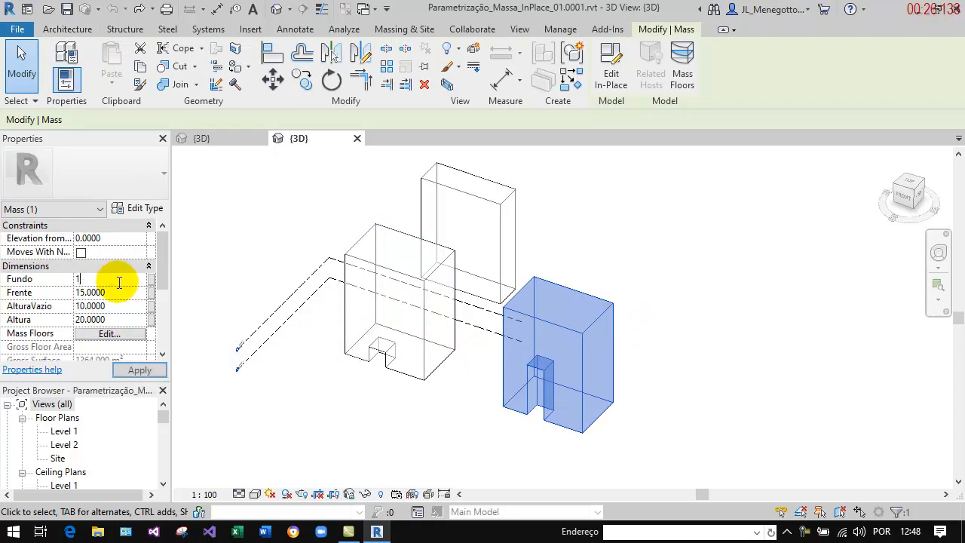
pyautogui.write('2')
pyautogui.click(130, 373)
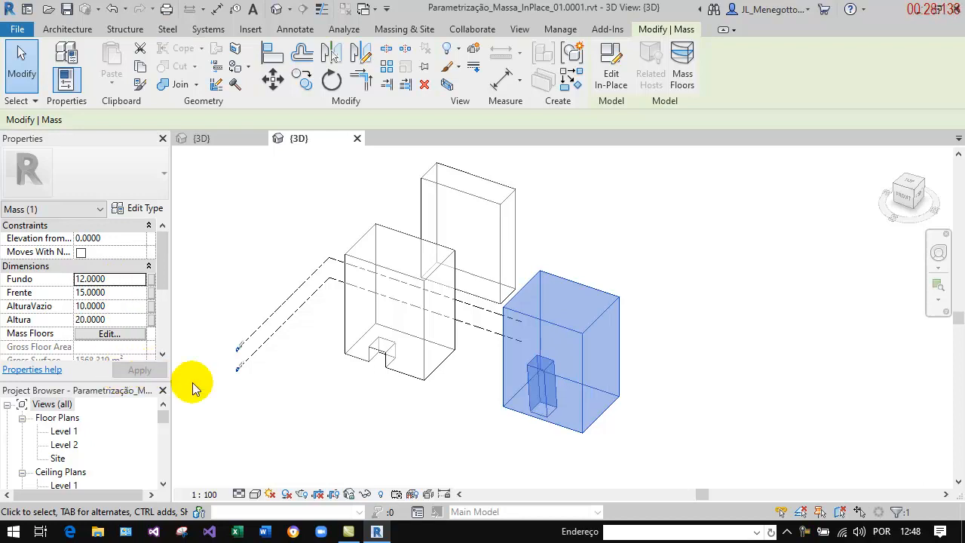
# - Set the Frente dimension of the same mass to 18
pyautogui.scroll(3, 626, 434)
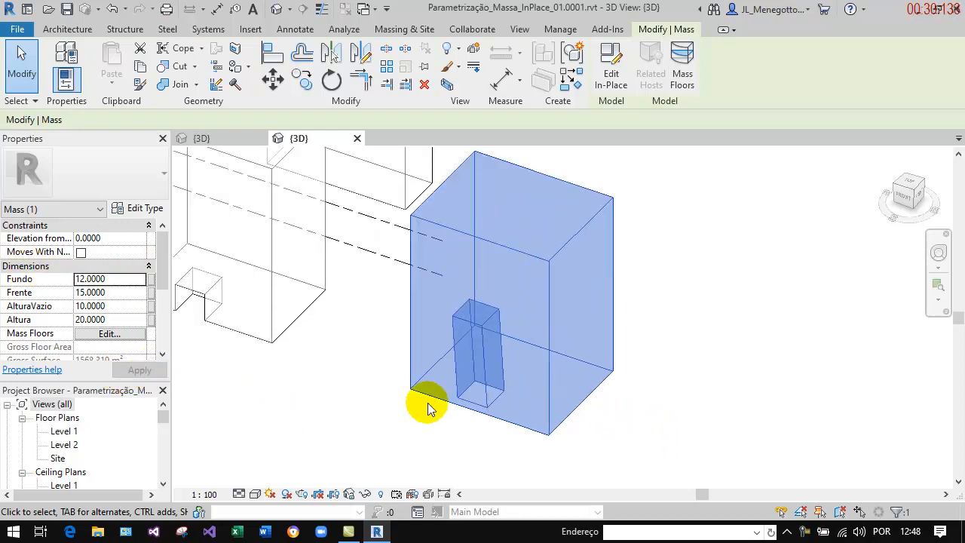
pyautogui.scroll(2, 424, 420)
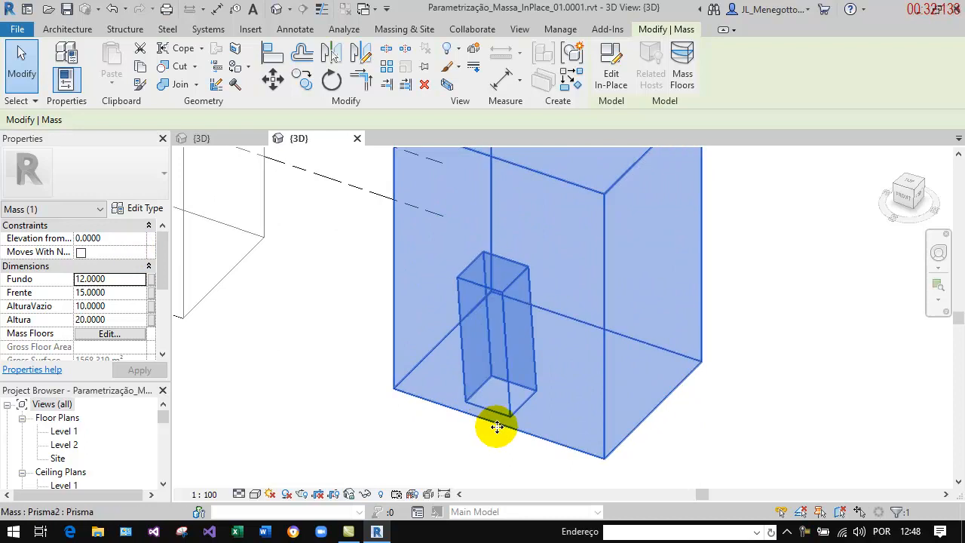
pyautogui.scroll(-2, 675, 386)
pyautogui.moveTo(701, 395); pyautogui.dragTo(738, 442, button='middle')
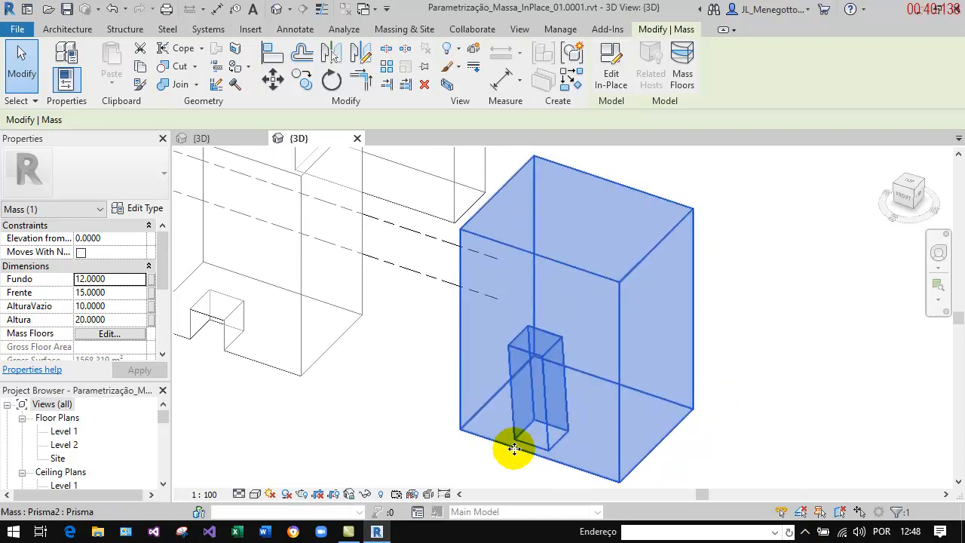
pyautogui.scroll(2, 550, 448)
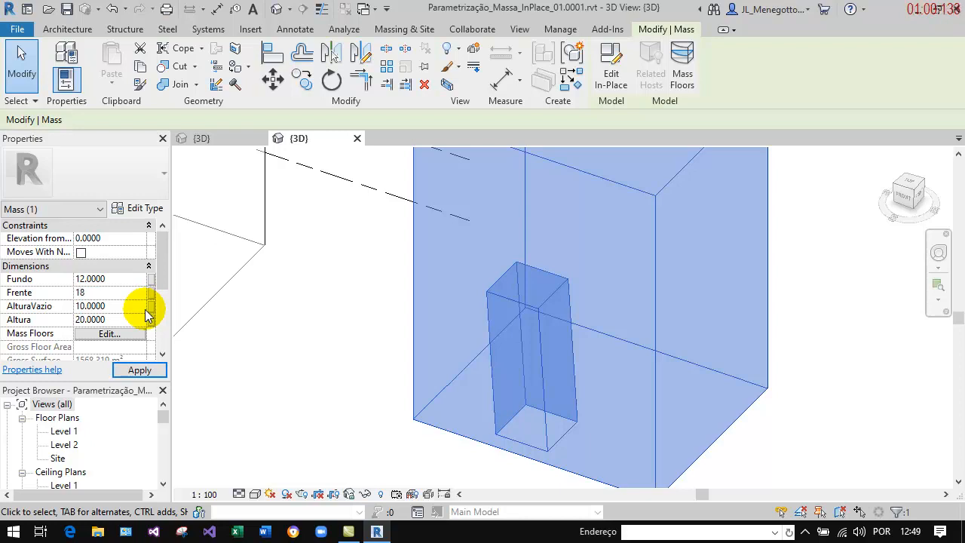
pyautogui.click(140, 371)
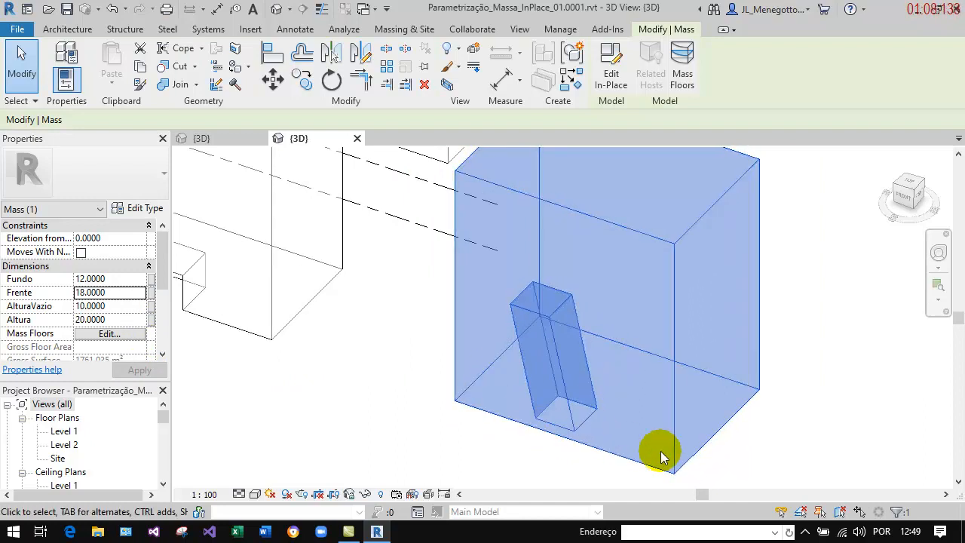
# - Delete the other two masses: the tall solid prism and the prism with the low void
pyautogui.scroll(-3, 674, 437)
pyautogui.moveTo(743, 438); pyautogui.dragTo(671, 340, button='middle')
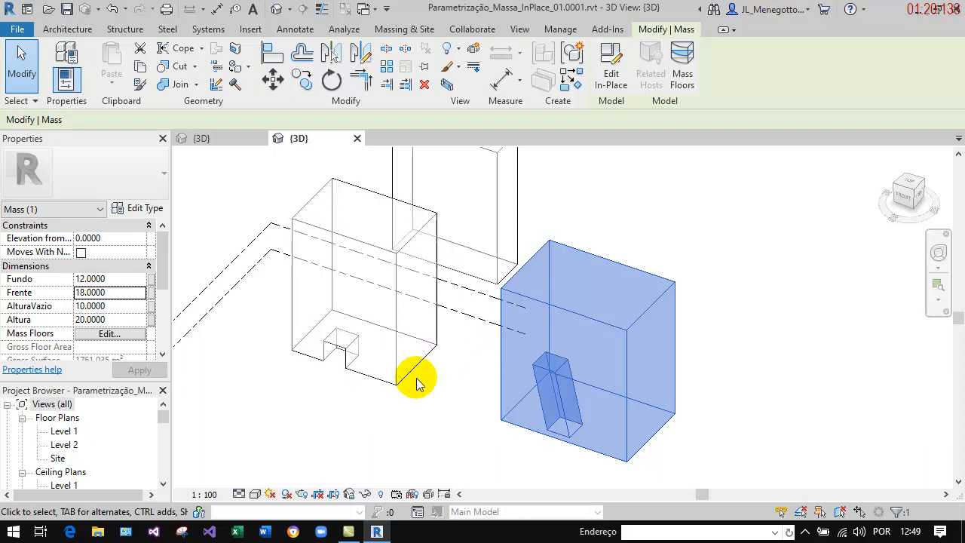
pyautogui.scroll(-1, 625, 239)
pyautogui.moveTo(652, 215); pyautogui.dragTo(639, 269, button='middle')
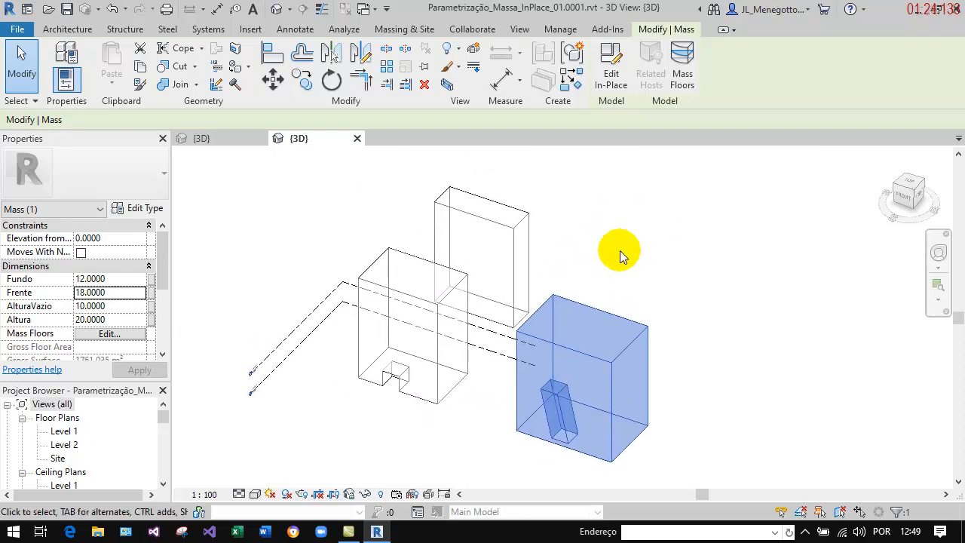
pyautogui.click(620, 257)
pyautogui.click(522, 221)
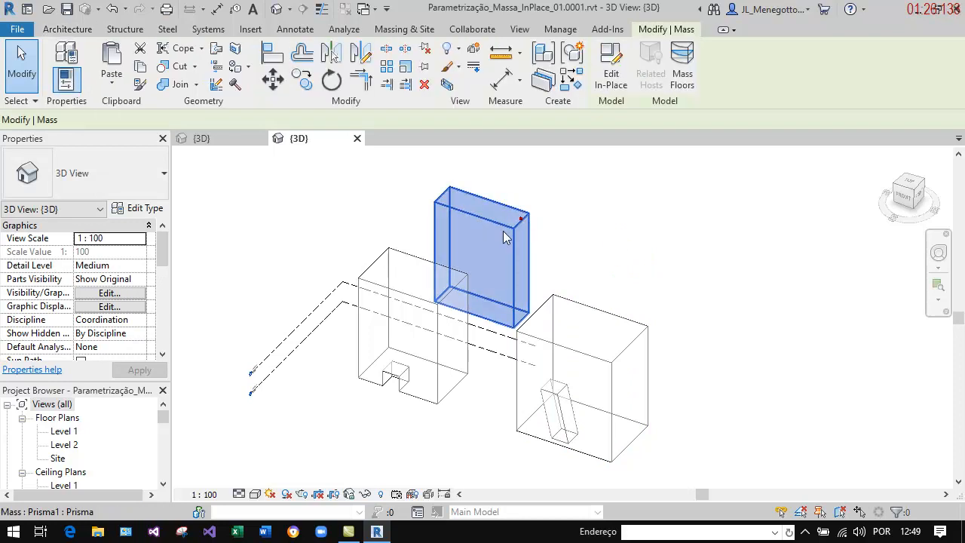
pyautogui.keyDown('ctrl'); pyautogui.click(405, 255); pyautogui.keyUp('ctrl')
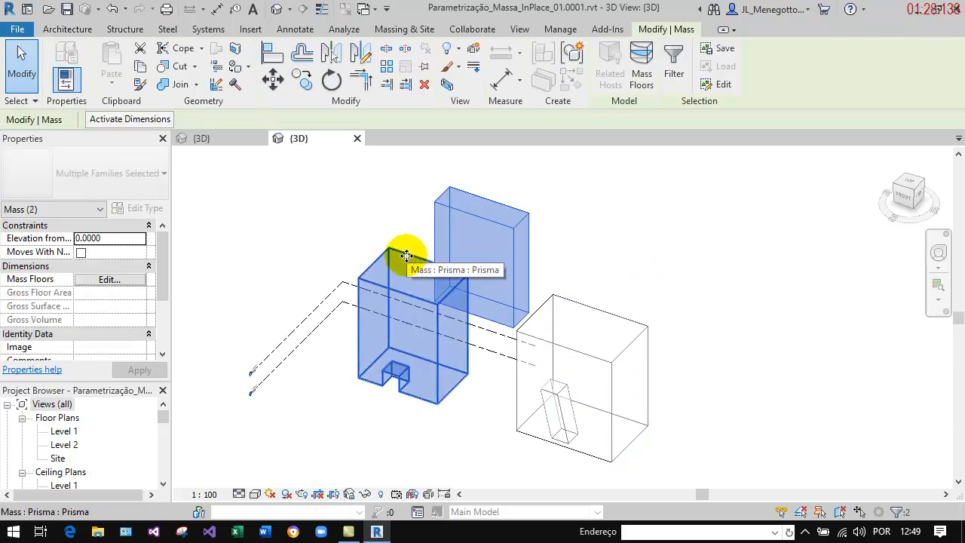
pyautogui.press('Delete')
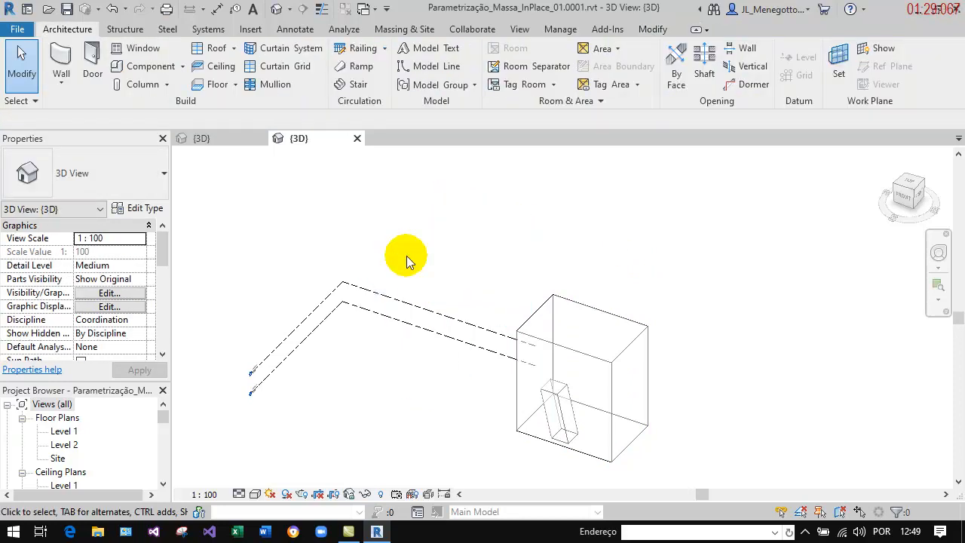
# - Move the remaining mass along the level lines to near their corner
pyautogui.click(607, 456)
pyautogui.moveTo(613, 460); pyautogui.dragTo(431, 400)
pyautogui.click(506, 277)
# - In the front view, raise the mass above Level 1 to an elevation of about 1.88
pyautogui.scroll(1, 379, 401)
pyautogui.moveTo(378, 401); pyautogui.dragTo(424, 411, button='middle')
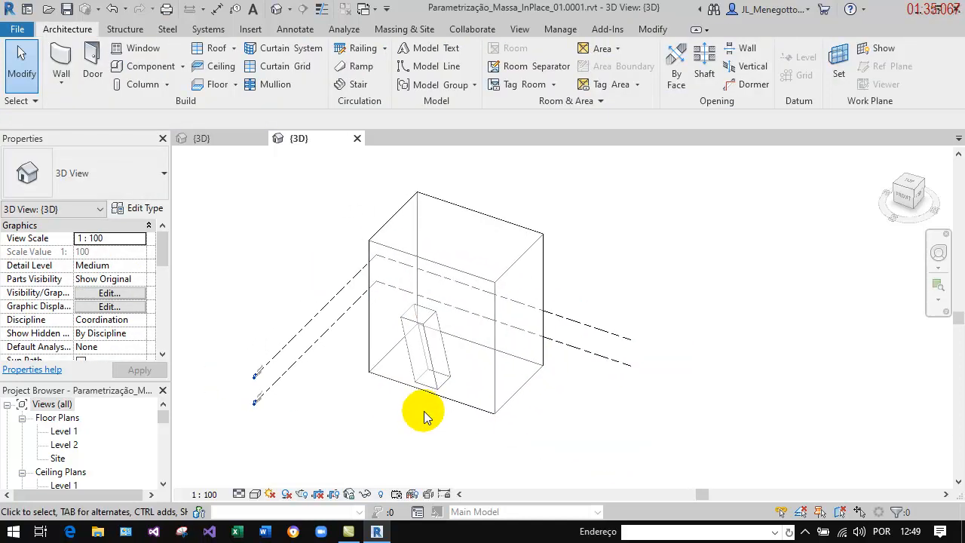
pyautogui.click(902, 195)
pyautogui.scroll(3, 534, 355)
pyautogui.scroll(2, 370, 415)
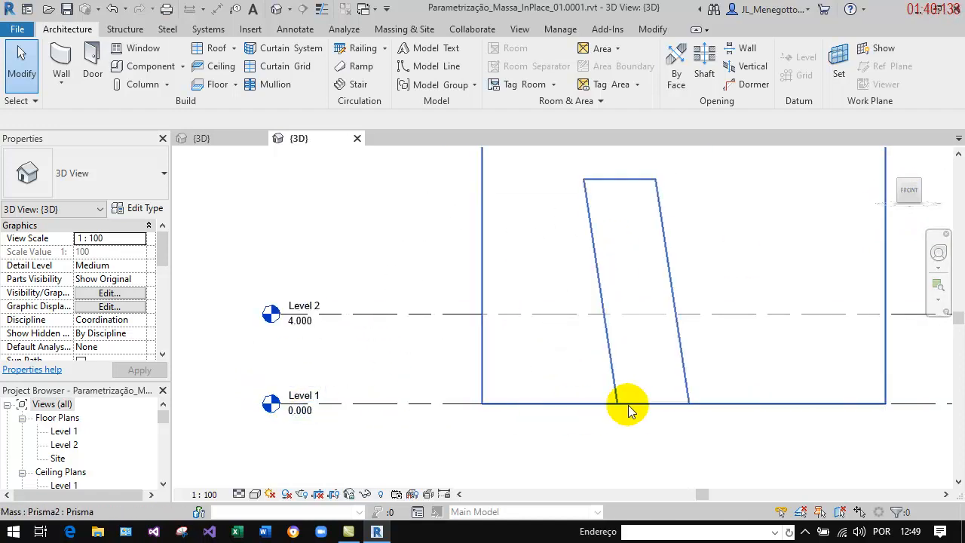
pyautogui.scroll(-3, 753, 406)
pyautogui.moveTo(770, 427); pyautogui.dragTo(639, 420, button='middle')
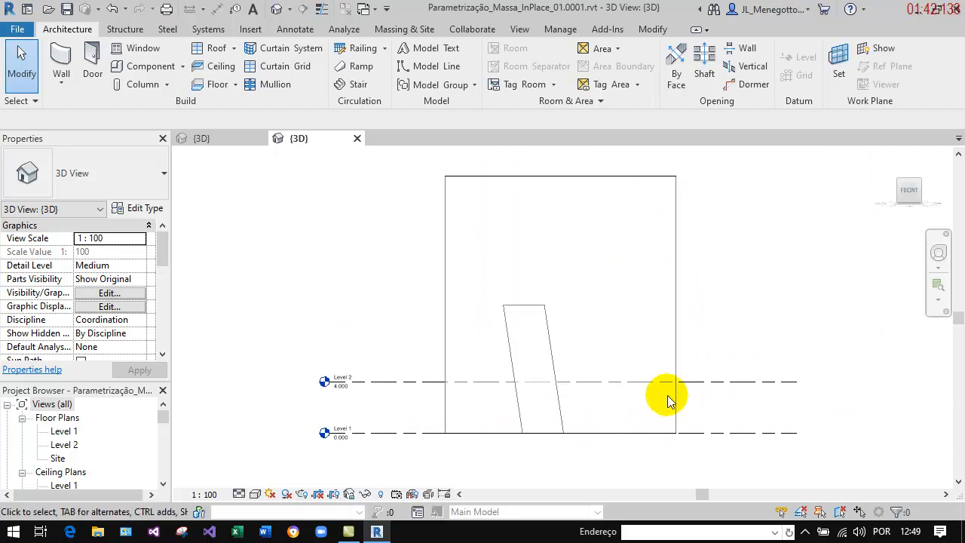
pyautogui.click(675, 295)
pyautogui.moveTo(698, 260); pyautogui.dragTo(679, 295)
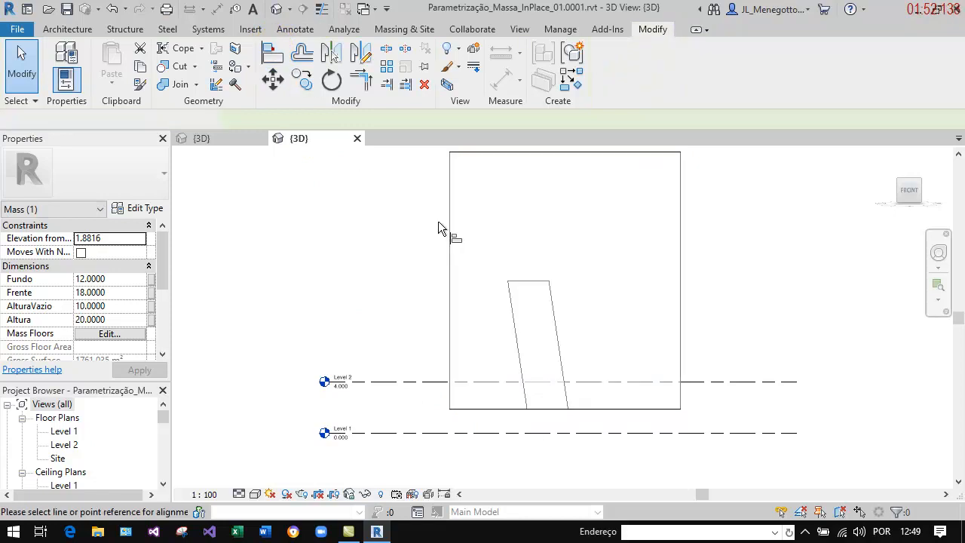
# - Align the mass's base edge with the Level 1 line, and return to an isometric view
pyautogui.click(498, 434)
pyautogui.click(511, 409)
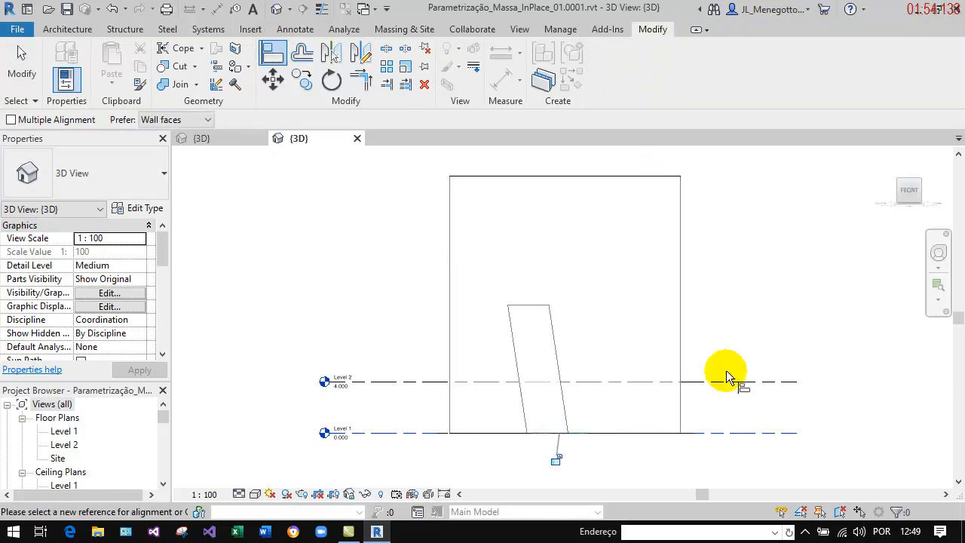
pyautogui.click(557, 461)
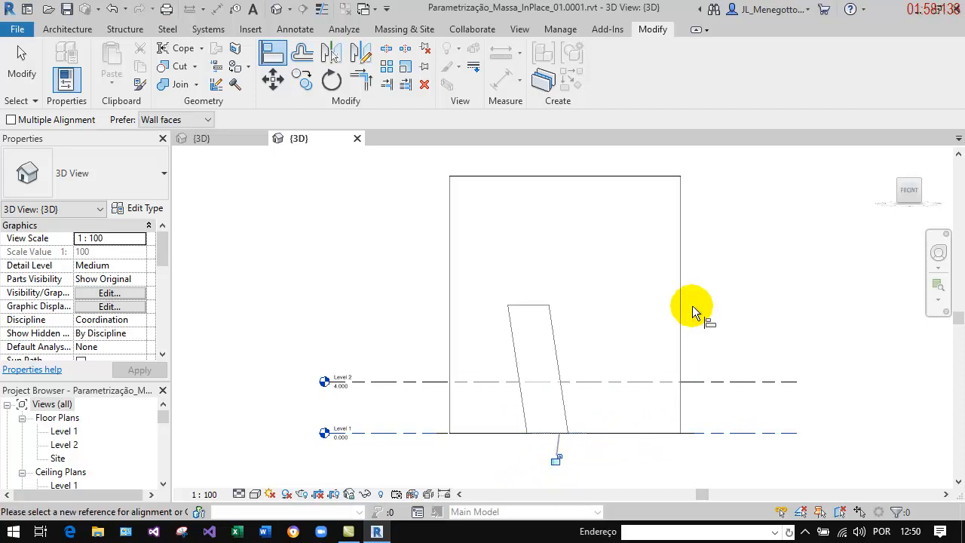
pyautogui.click(921, 185)
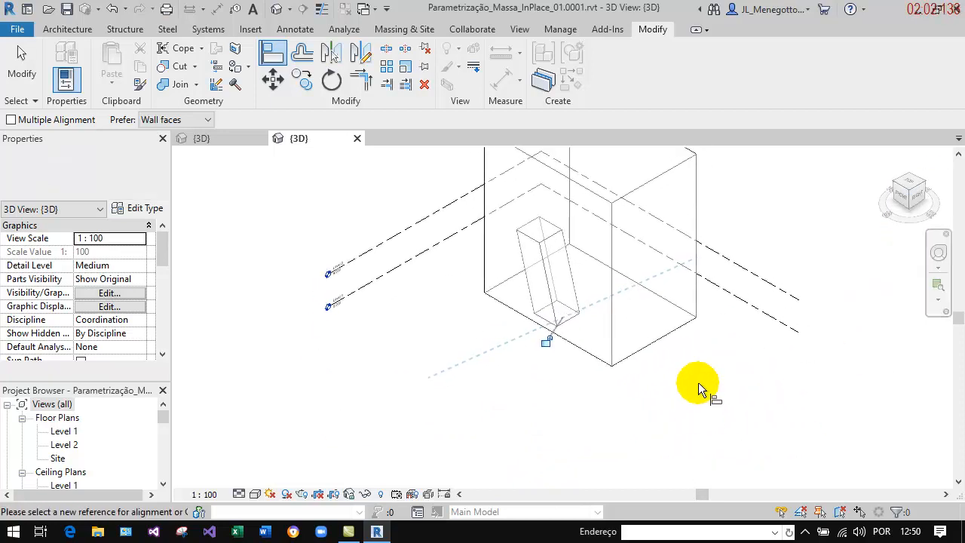
pyautogui.click(21, 57)
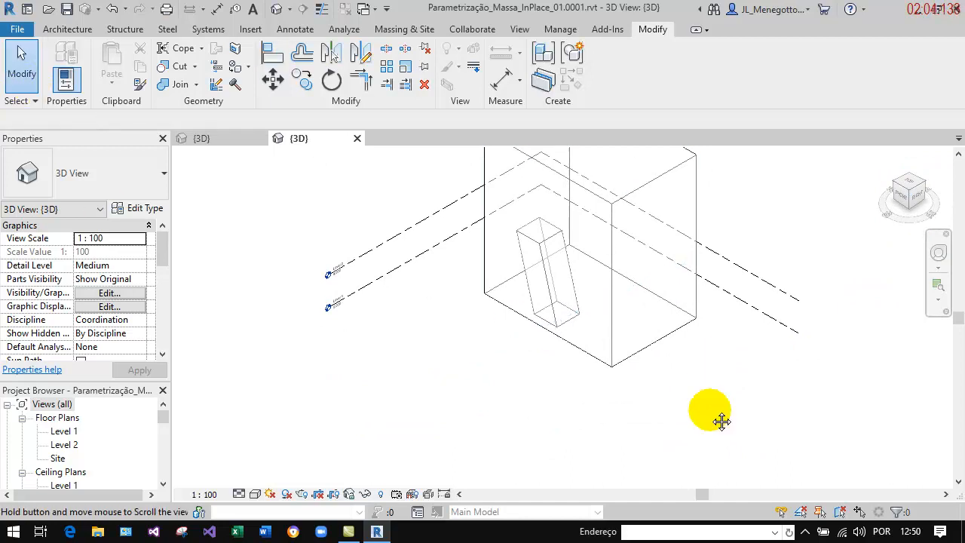
# - Close the inactive second 3D view and open the mass for in-place editing
pyautogui.moveTo(722, 373); pyautogui.dragTo(720, 421, button='middle')
pyautogui.moveTo(791, 264); pyautogui.dragTo(728, 262, button='middle')
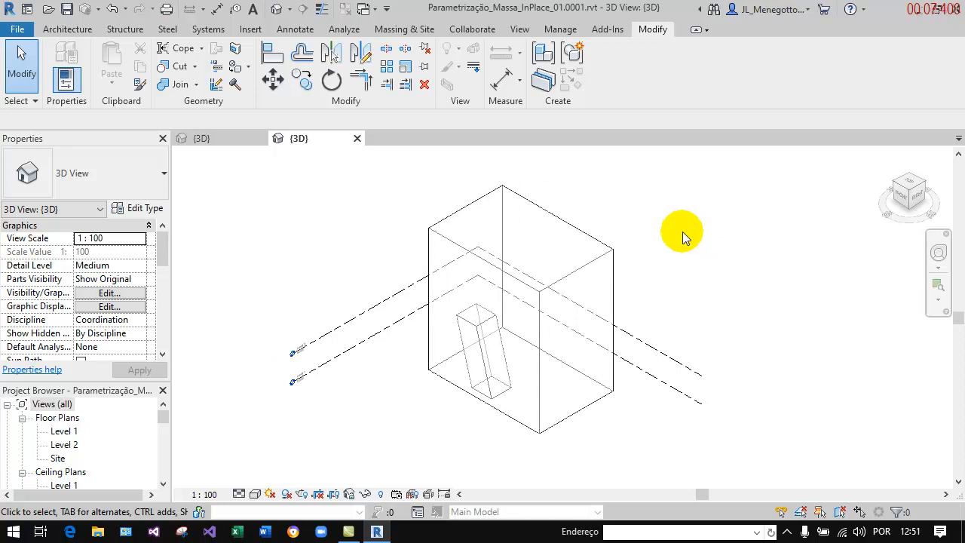
pyautogui.click(260, 138)
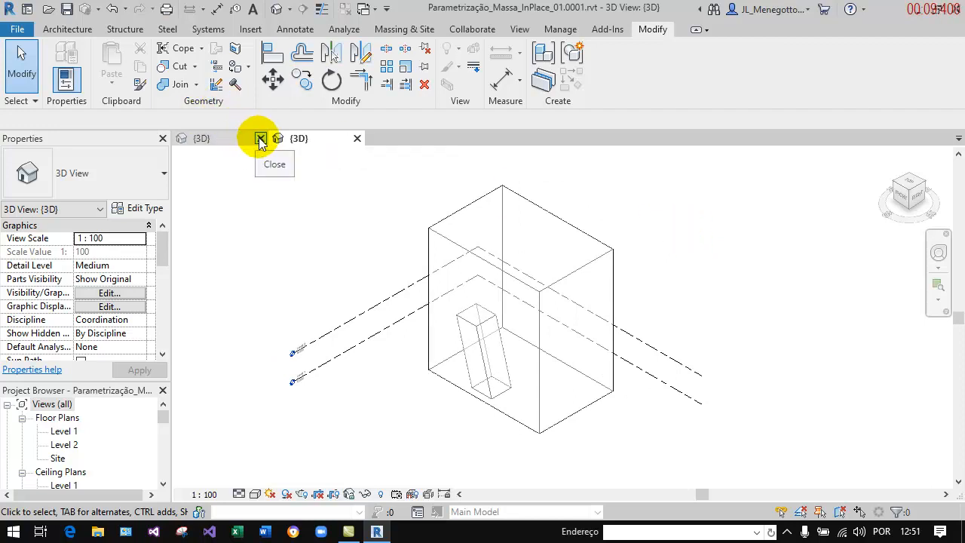
pyautogui.click(456, 219)
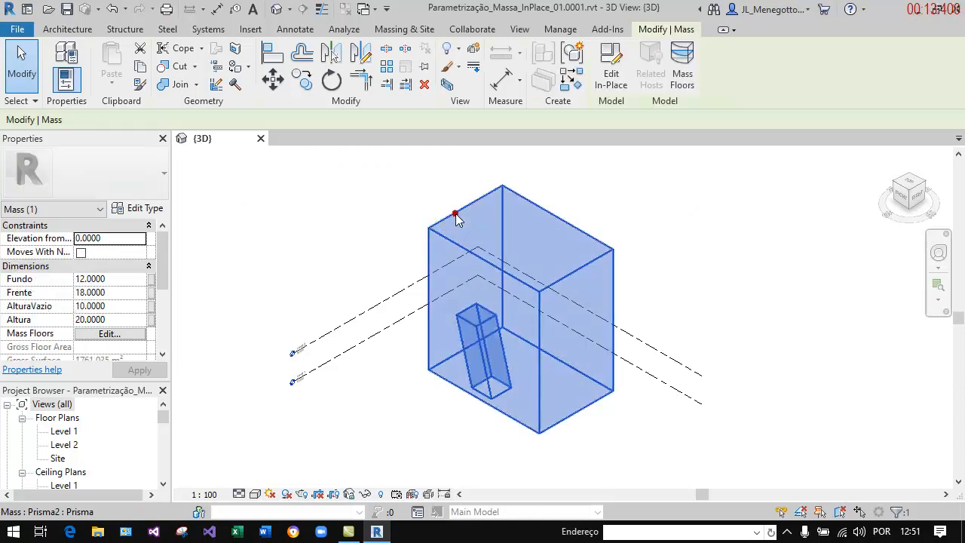
pyautogui.click(611, 66)
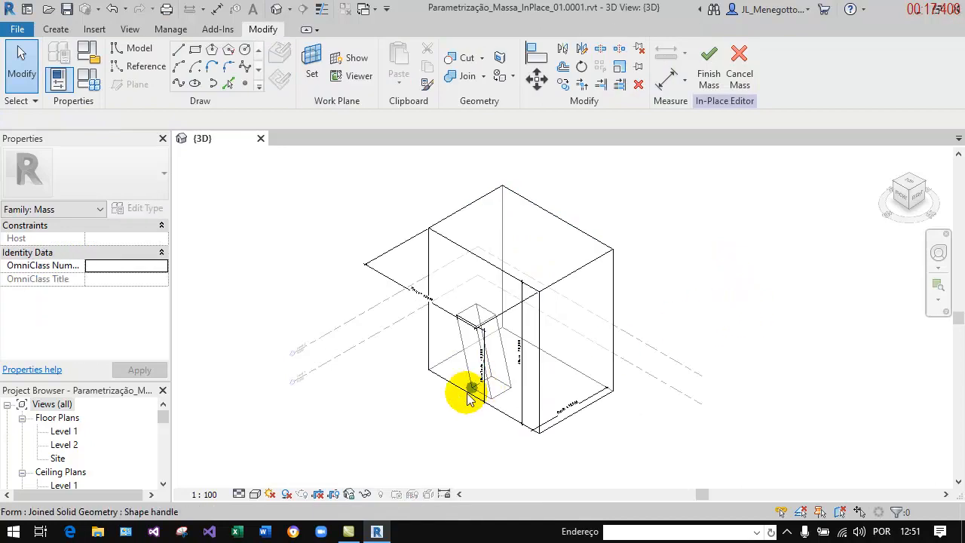
# - Reposition the Frente, Altura and Fundo dimension lines so they sit clear outside the prism
pyautogui.scroll(5, 466, 384)
pyautogui.scroll(-3, 480, 383)
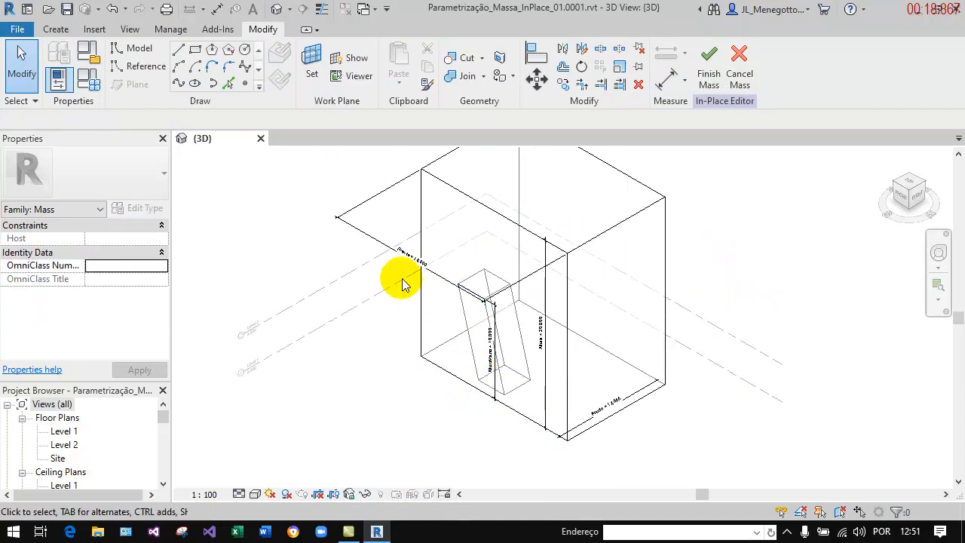
pyautogui.click(366, 231)
pyautogui.moveTo(366, 230); pyautogui.dragTo(656, 140)
pyautogui.click(546, 376)
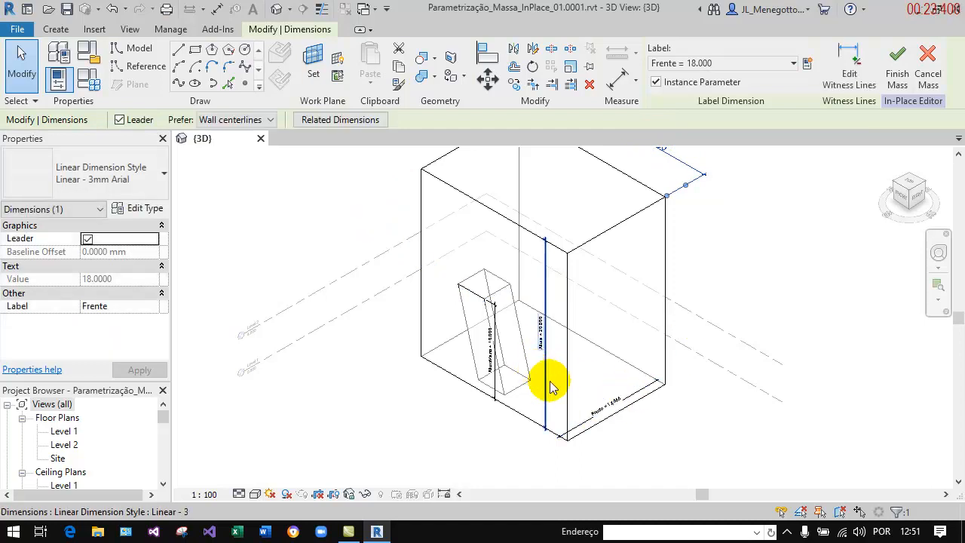
pyautogui.moveTo(544, 378); pyautogui.dragTo(597, 422)
pyautogui.click(641, 392)
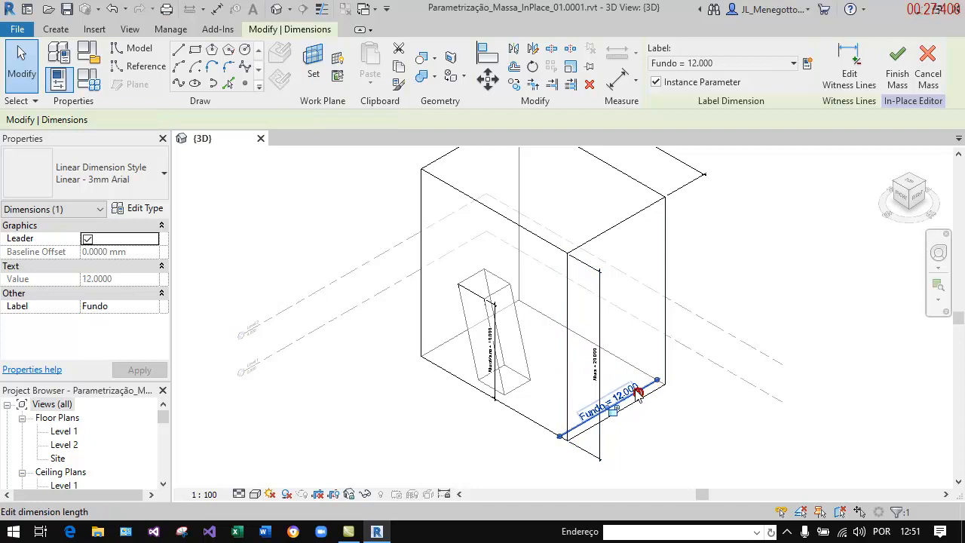
pyautogui.moveTo(646, 387); pyautogui.dragTo(679, 420)
pyautogui.click(424, 455)
# - Delete the slanted void form from inside the mass
pyautogui.scroll(5, 503, 329)
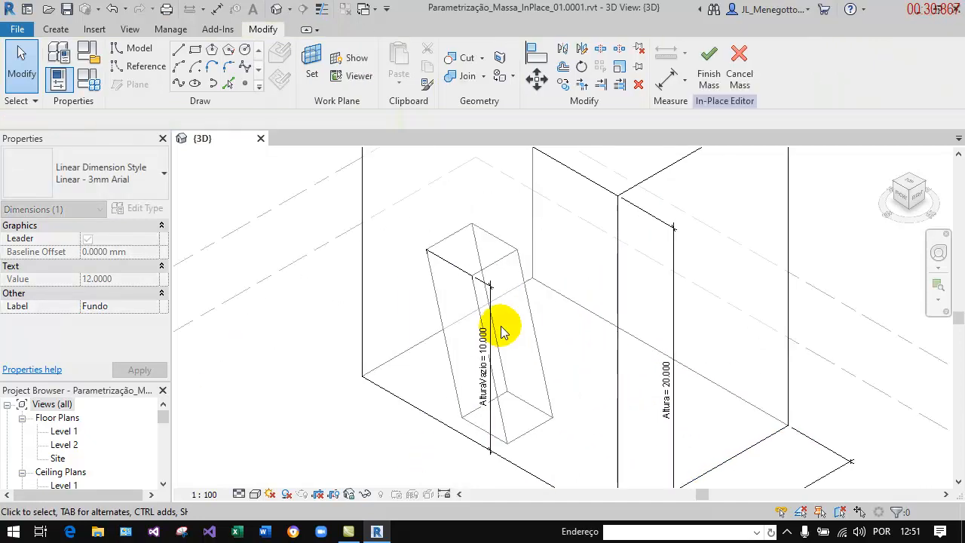
pyautogui.click(482, 285)
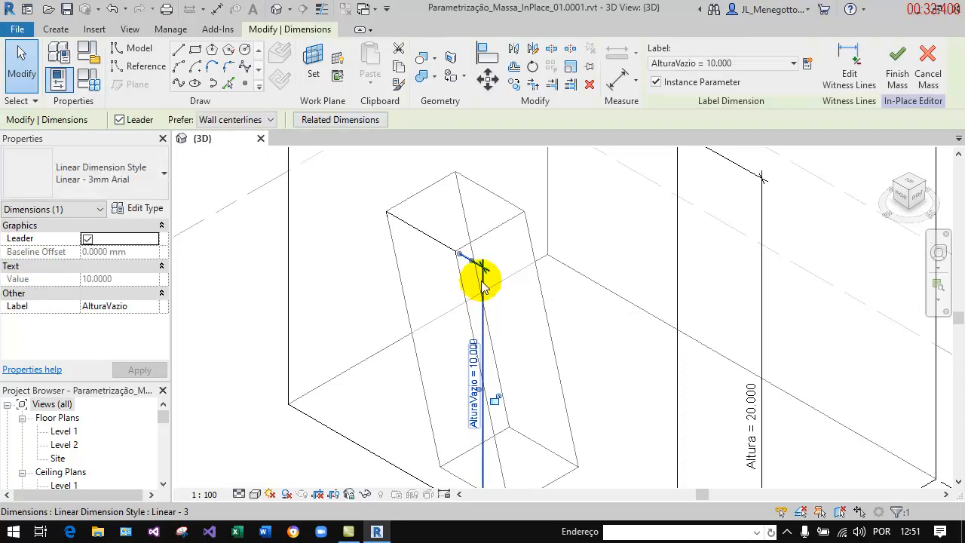
pyautogui.press('Escape')
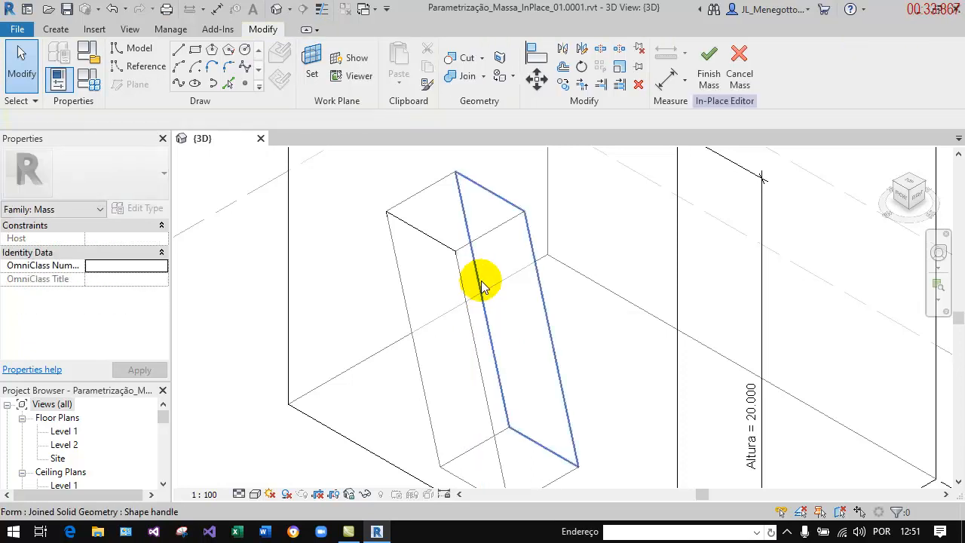
pyautogui.press('Tab')
pyautogui.press('Tab')
pyautogui.press('Tab')
pyautogui.click(468, 185)
pyautogui.scroll(-3, 413, 330)
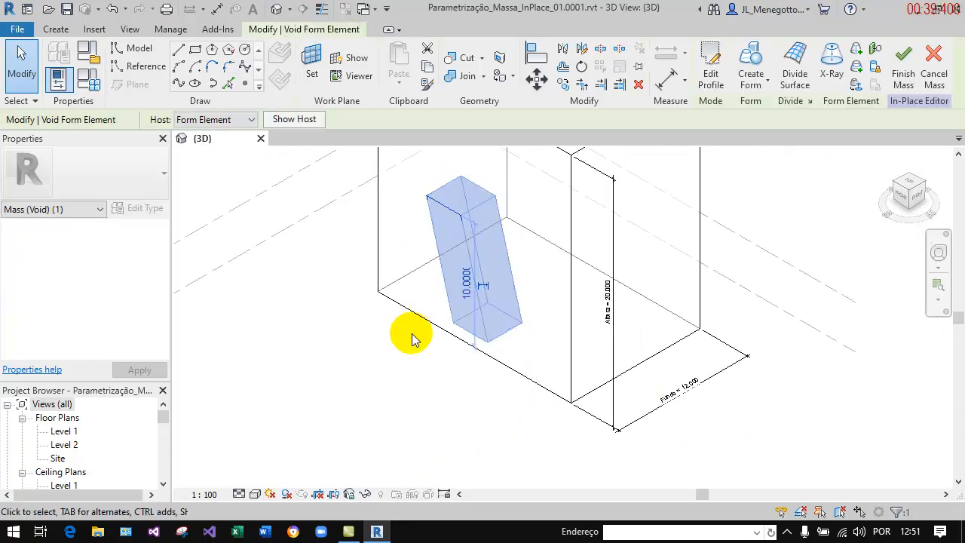
pyautogui.press('Escape')
# - Sketch a rectangle about 3 by 4.6 on Level 1, running inward from the prism's front base edge
pyautogui.moveTo(420, 370); pyautogui.dragTo(429, 461, button='middle')
pyautogui.moveTo(422, 422); pyautogui.dragTo(431, 444, button='middle')
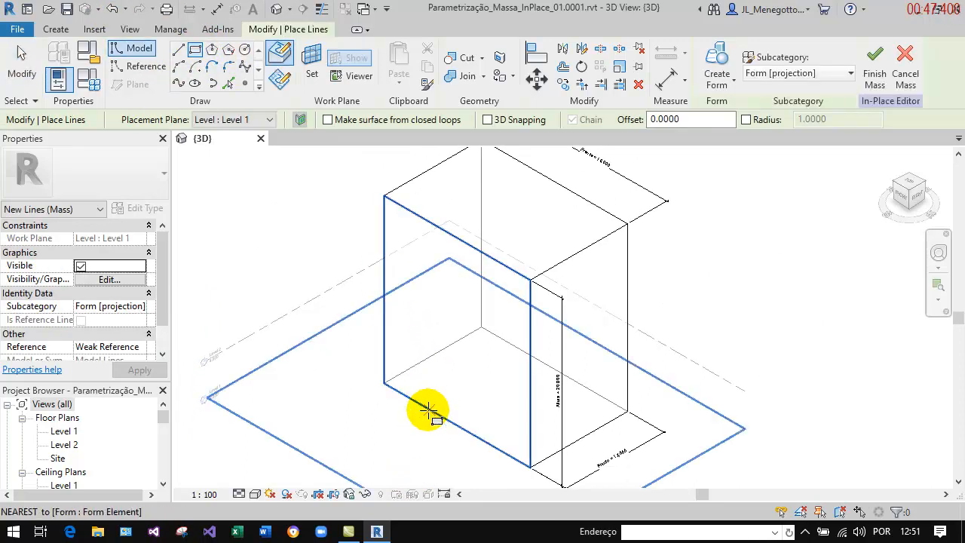
pyautogui.press('Tab')
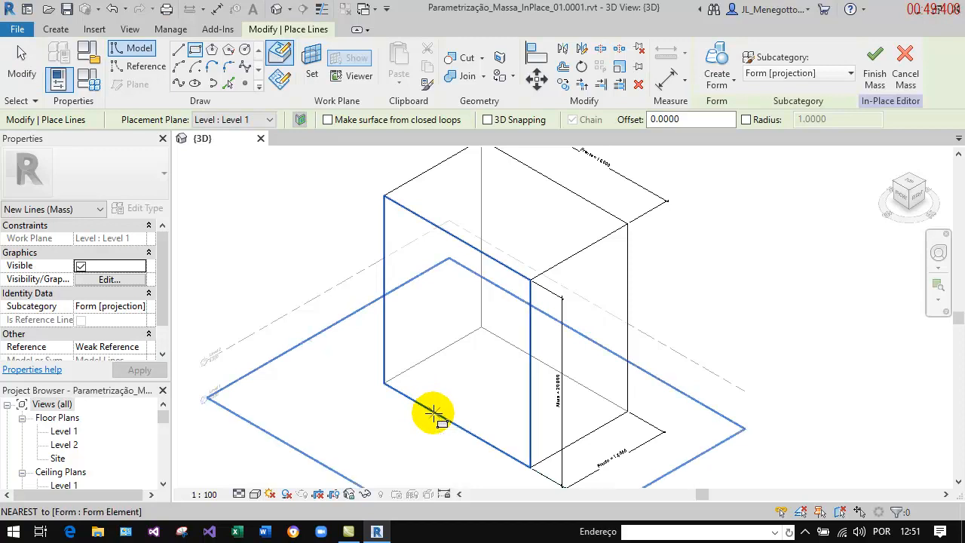
pyautogui.click(435, 414)
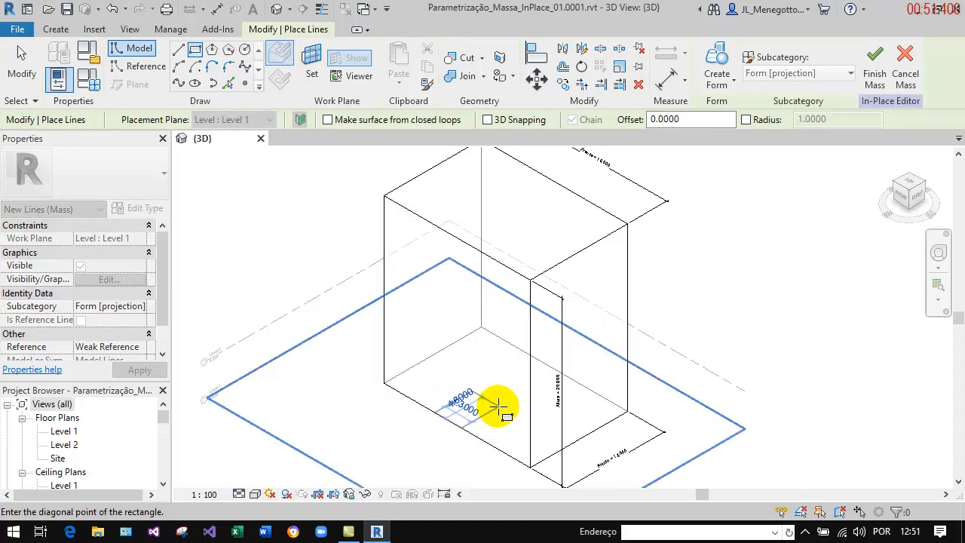
pyautogui.click(500, 407)
# - Create a void form from the rectangle and raise its top face to a height of about 10.45
pyautogui.click(719, 89)
pyautogui.click(749, 142)
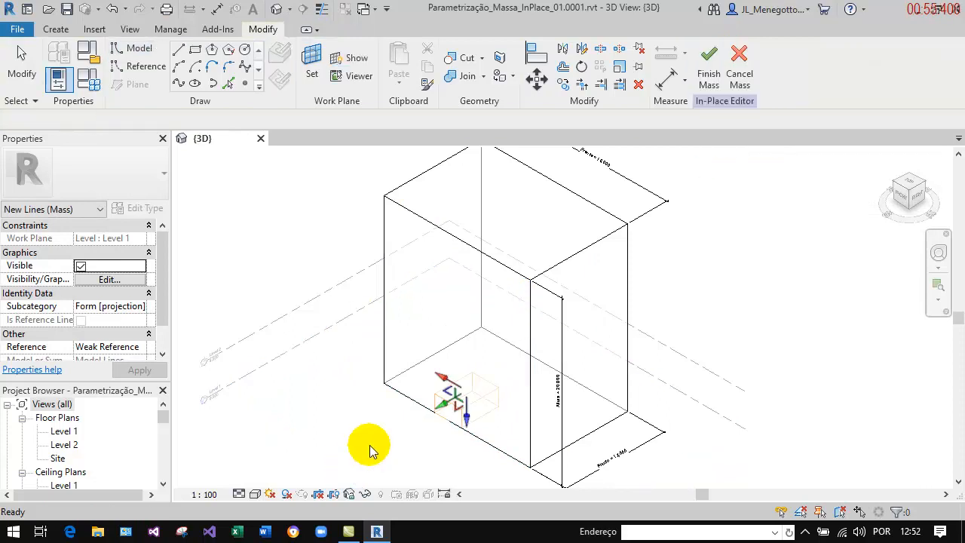
pyautogui.moveTo(468, 421); pyautogui.dragTo(485, 339)
pyautogui.scroll(2, 461, 351)
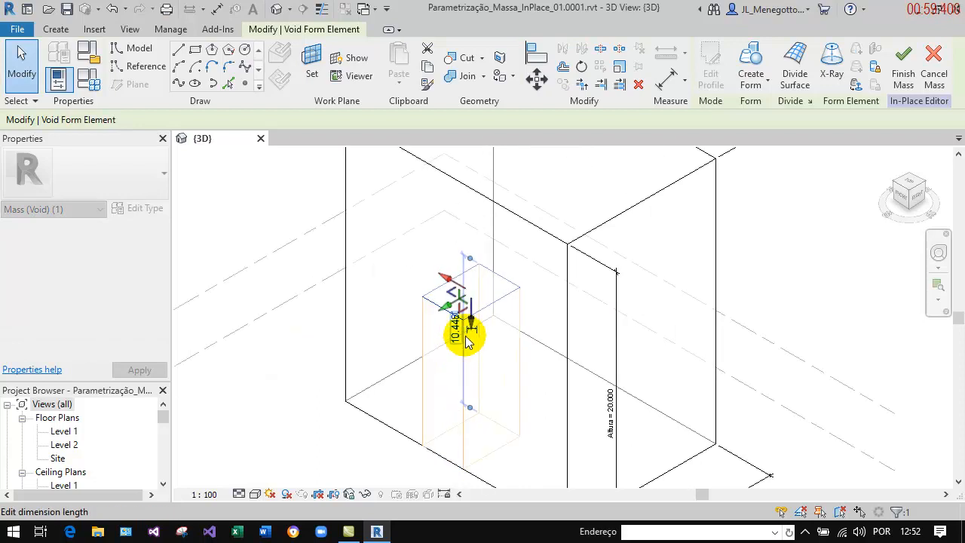
# - Move the void's top face along the vertical axis only, leaving the void about 10.44 high
pyautogui.scroll(2, 463, 347)
pyautogui.scroll(-2, 501, 291)
pyautogui.moveTo(504, 279); pyautogui.dragTo(498, 310, button='middle')
pyautogui.scroll(4, 489, 326)
pyautogui.click(476, 276)
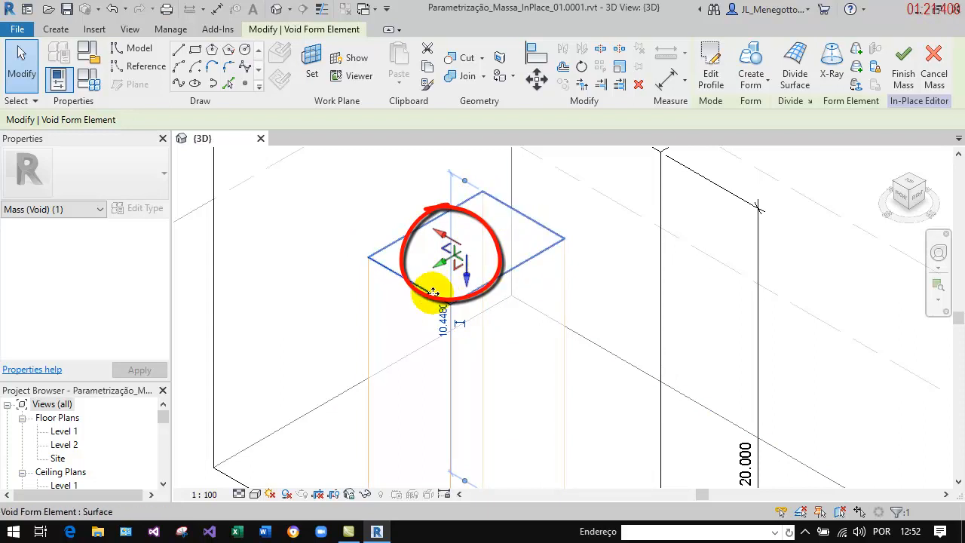
pyautogui.moveTo(473, 271)
pyautogui.mouseDown()
pyautogui.moveTo(463, 275)
pyautogui.moveTo(466, 306)
pyautogui.moveTo(469, 243)
pyautogui.moveTo(469, 258)
pyautogui.moveTo(459, 242)
pyautogui.moveTo(466, 264)
pyautogui.mouseUp()
pyautogui.scroll(3, 464, 241)
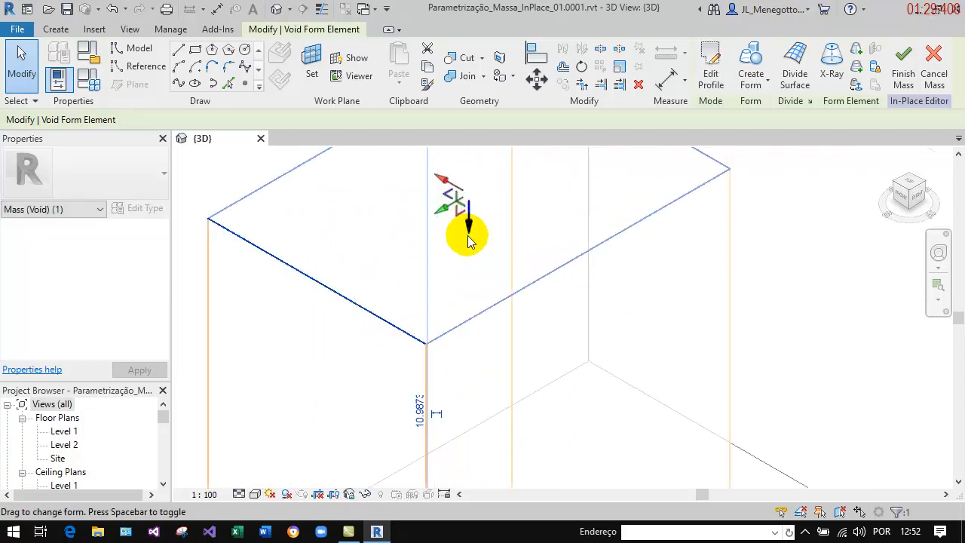
pyautogui.moveTo(469, 230); pyautogui.dragTo(469, 267)
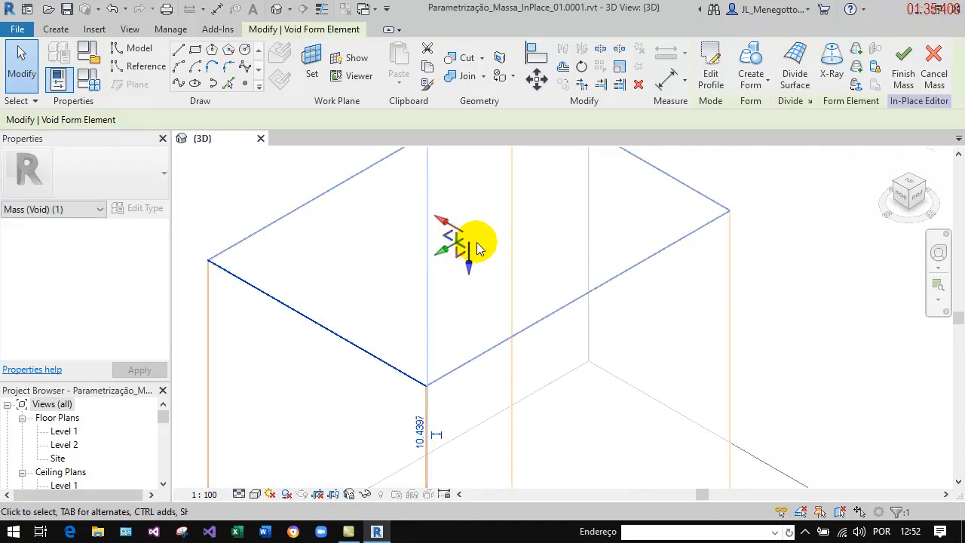
# - Try shifting the void's top face freely within its horizontal plane, and undo the shift
pyautogui.scroll(1, 465, 208)
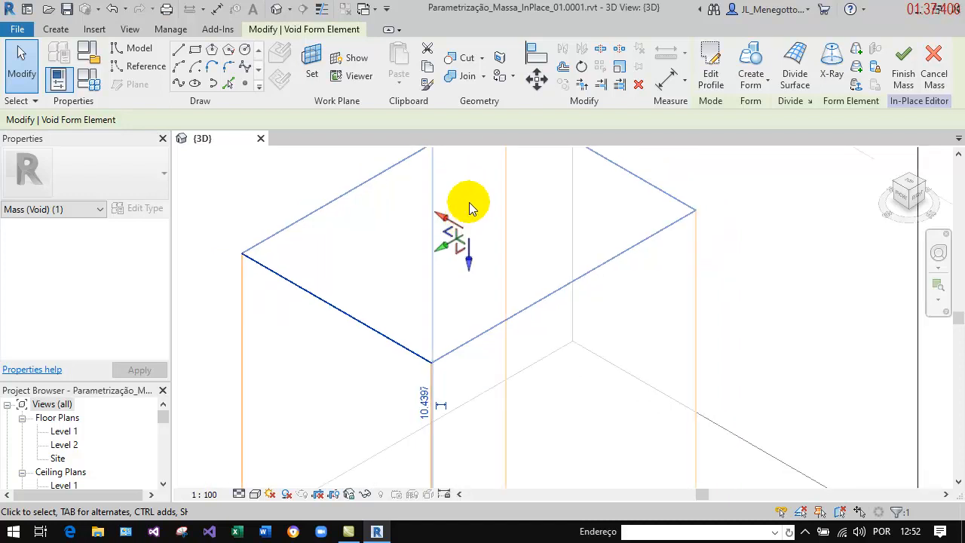
pyautogui.scroll(1, 475, 248)
pyautogui.scroll(1, 475, 247)
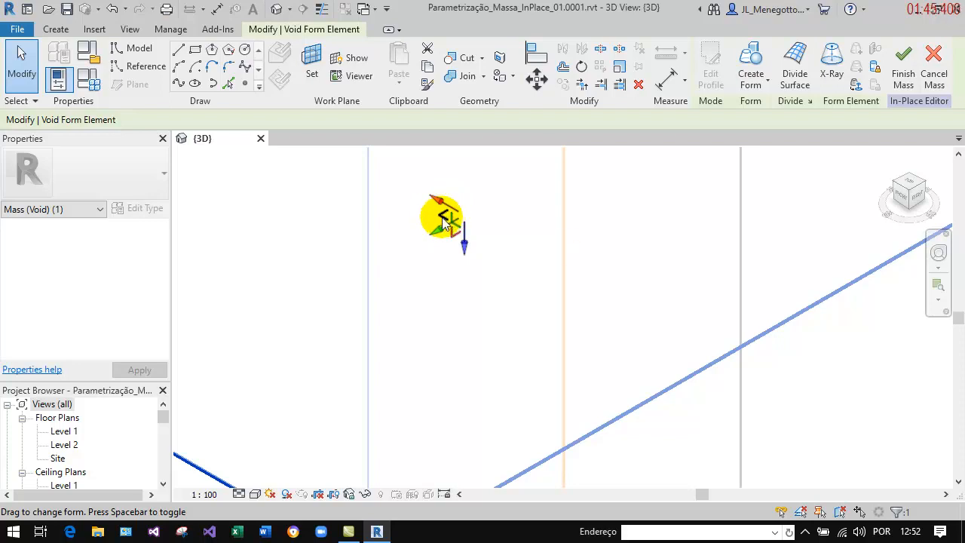
pyautogui.scroll(1, 447, 223)
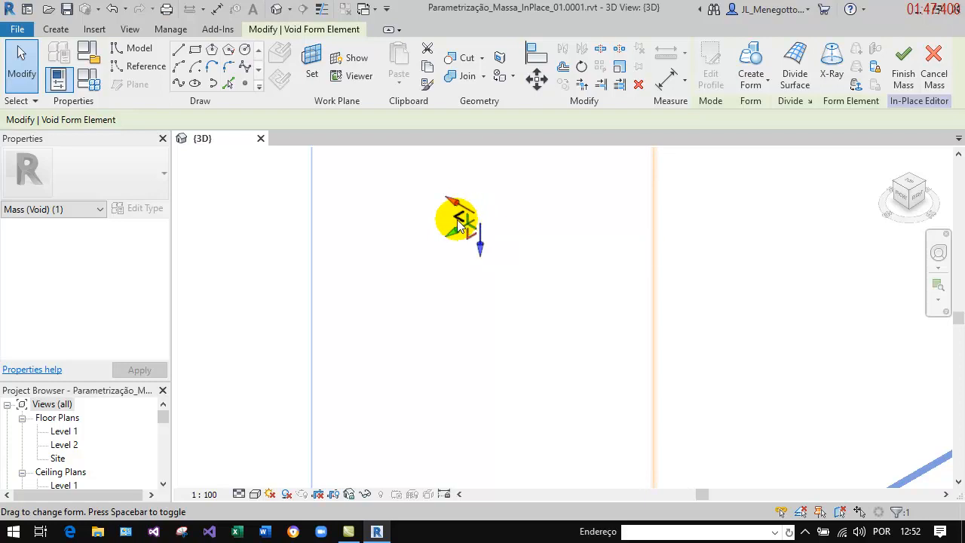
pyautogui.moveTo(460, 221); pyautogui.dragTo(430, 233)
pyautogui.scroll(-8, 444, 240)
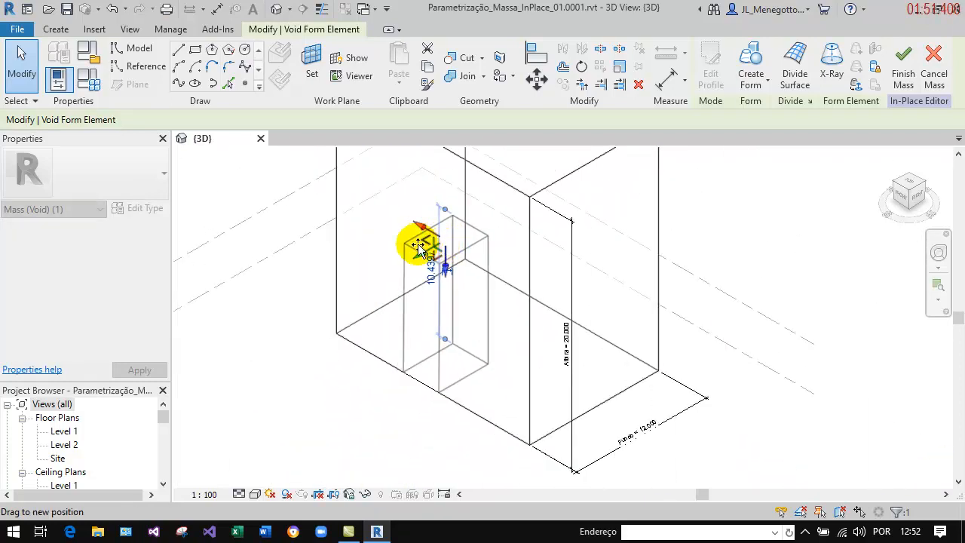
pyautogui.moveTo(486, 279); pyautogui.dragTo(497, 256)
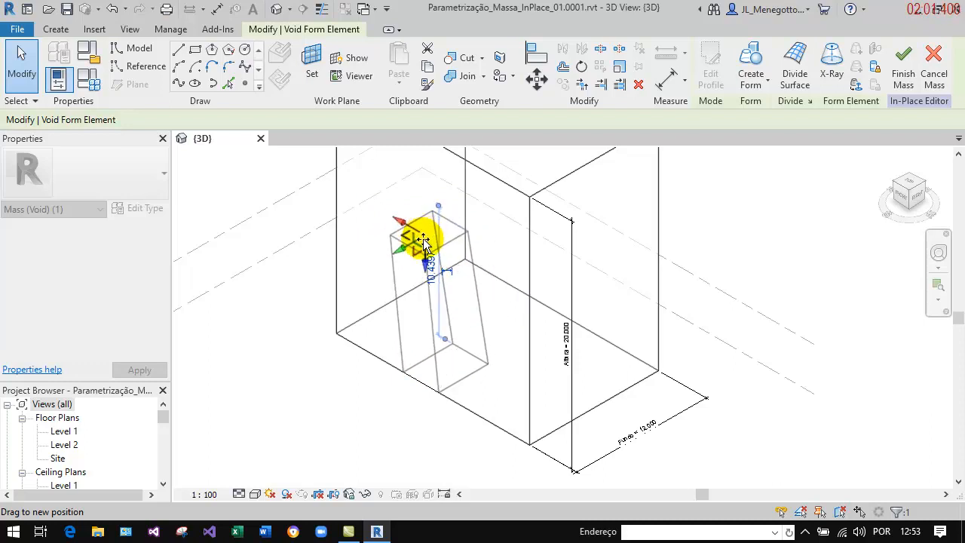
pyautogui.scroll(5, 430, 238)
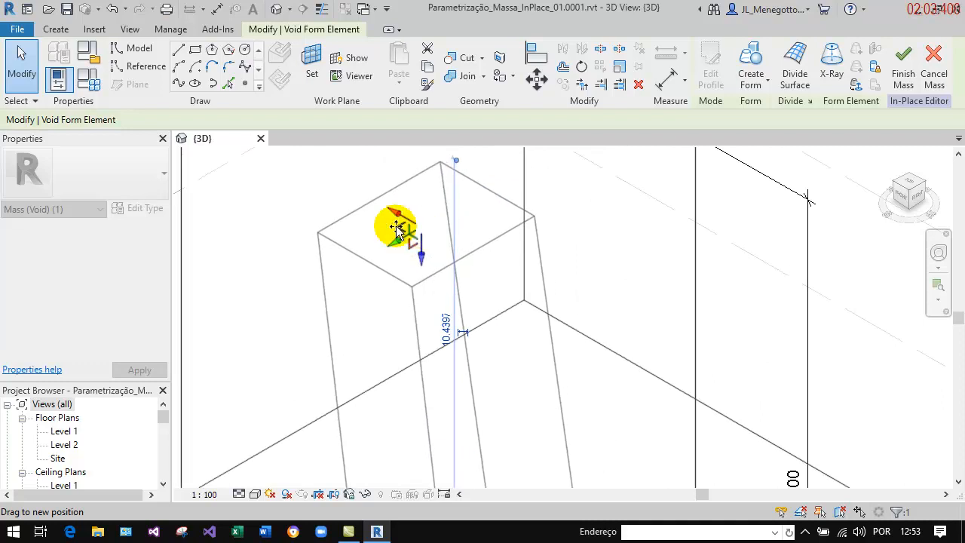
pyautogui.moveTo(408, 224)
pyautogui.mouseDown()
pyautogui.moveTo(435, 232)
pyautogui.moveTo(420, 233)
pyautogui.mouseUp()
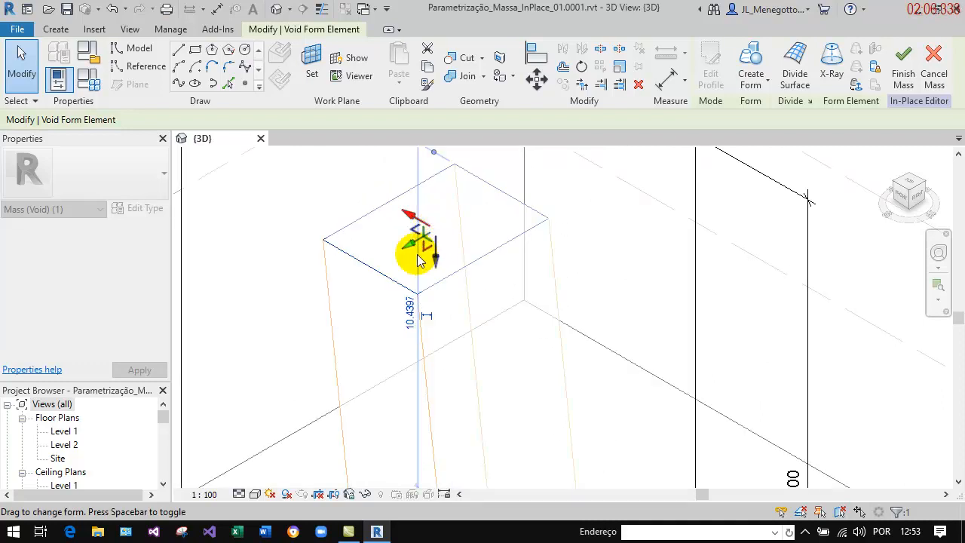
pyautogui.click(115, 14)
pyautogui.scroll(-2, 546, 267)
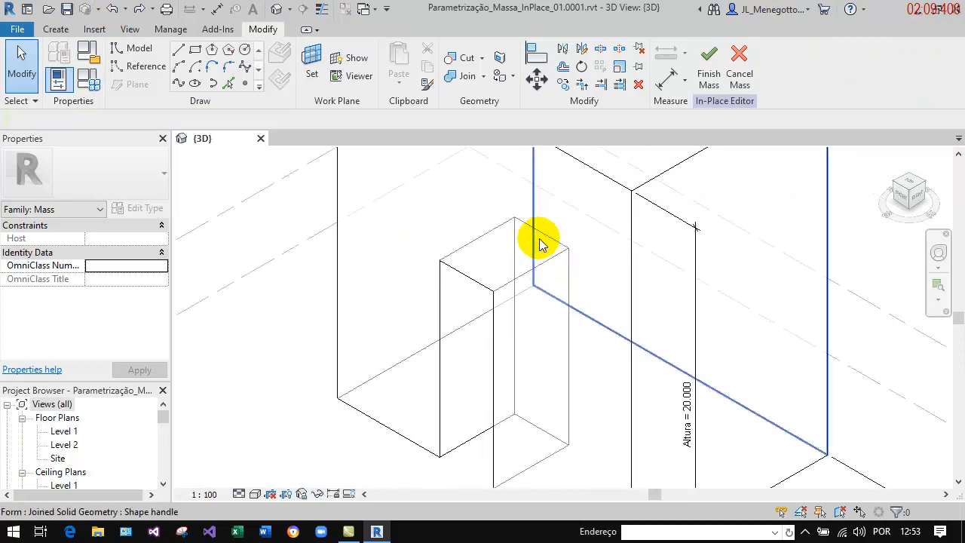
# - Move the rear edge of the void's top face outward and set the top face's depth to 5
pyautogui.click(553, 240)
pyautogui.scroll(3, 580, 216)
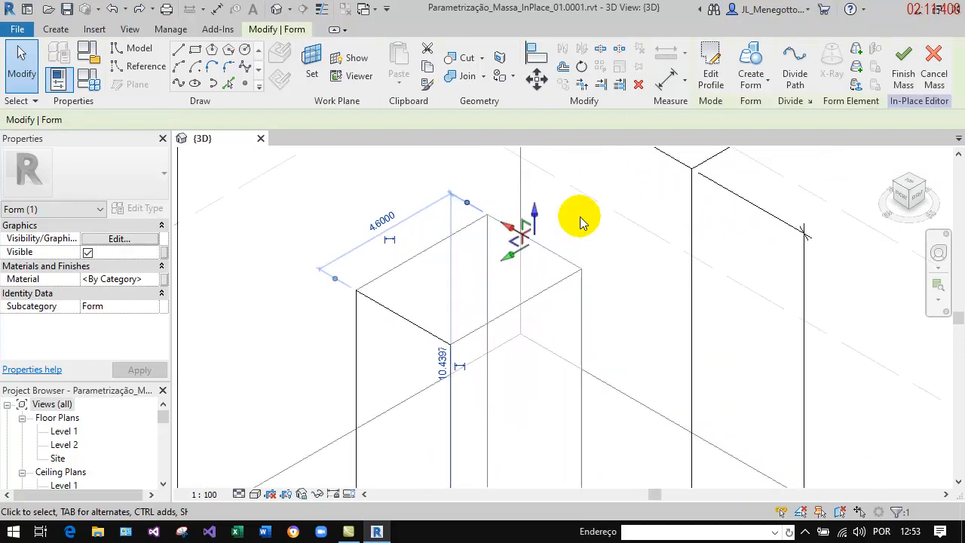
pyautogui.click(526, 254)
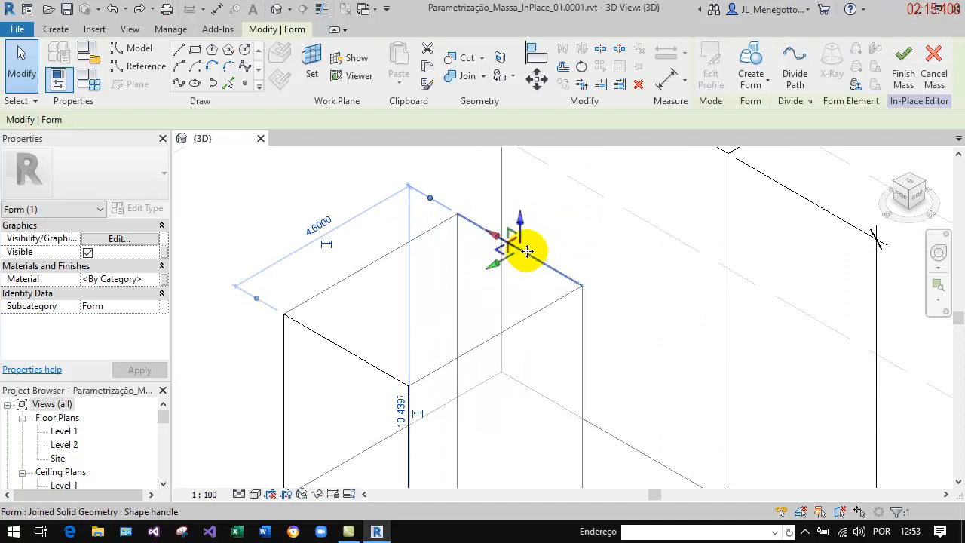
pyautogui.moveTo(492, 260); pyautogui.dragTo(511, 250)
pyautogui.click(337, 212)
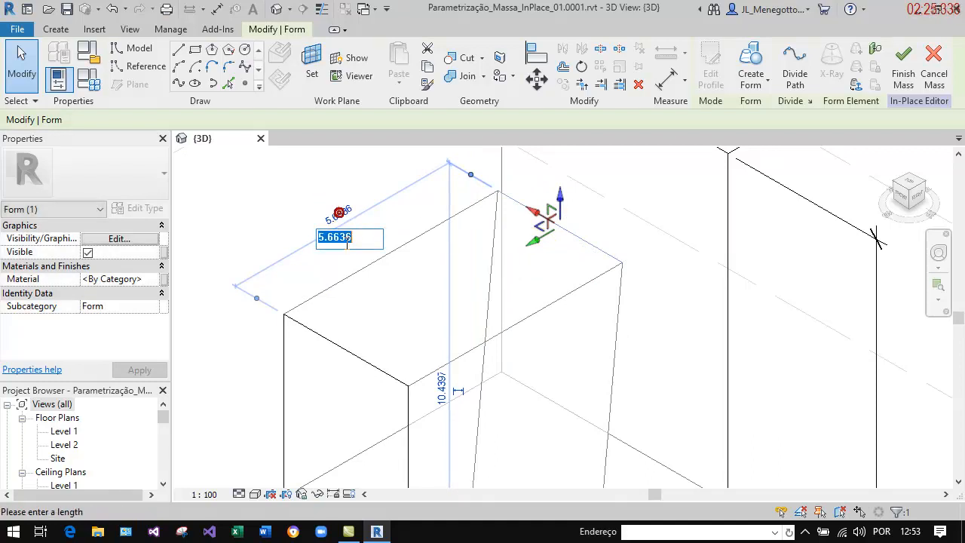
pyautogui.write('5')
pyautogui.press('Return')
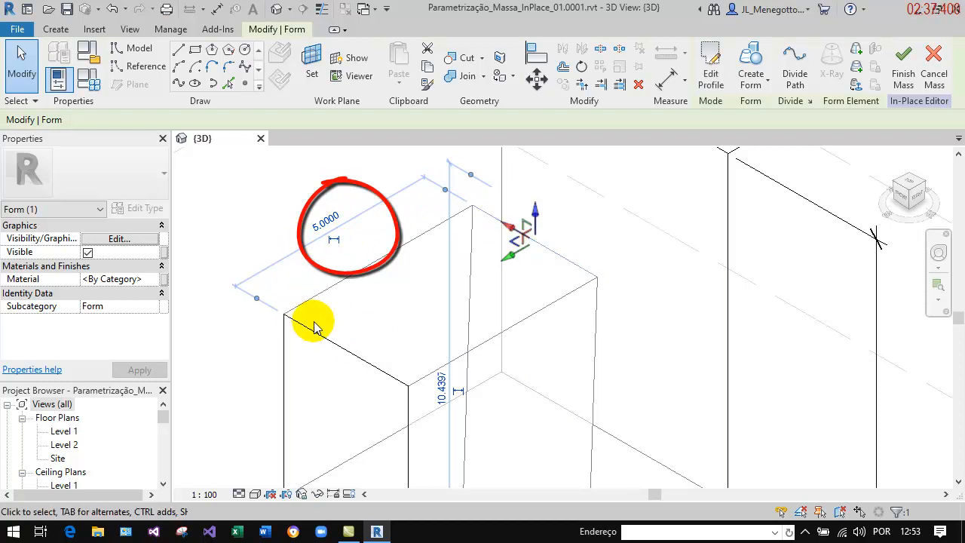
pyautogui.press('Escape')
pyautogui.keyDown('shift'); pyautogui.moveTo(521, 280); pyautogui.dragTo(491, 383, button='middle'); pyautogui.keyUp('shift')
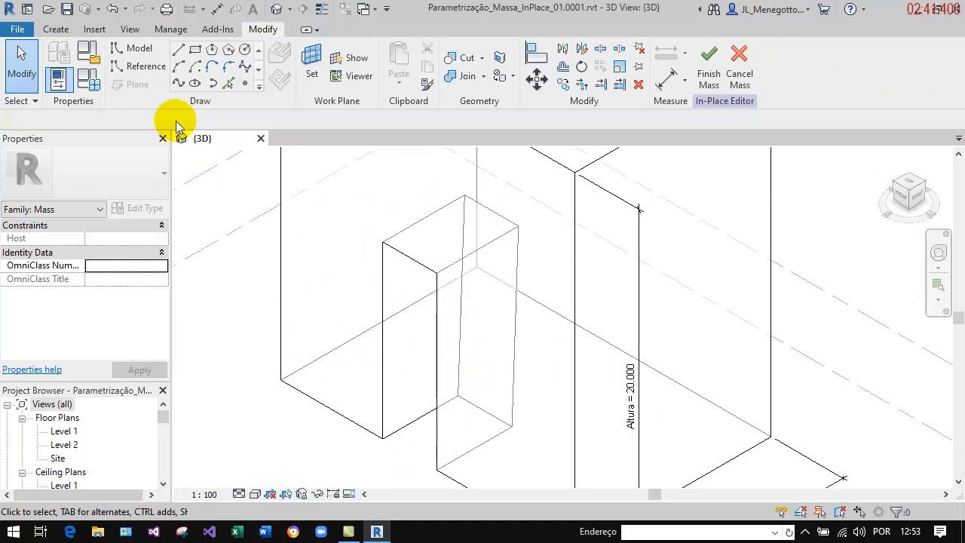
# - Undo the depth entry and the rear edge move on the void's top face
pyautogui.click(113, 10)
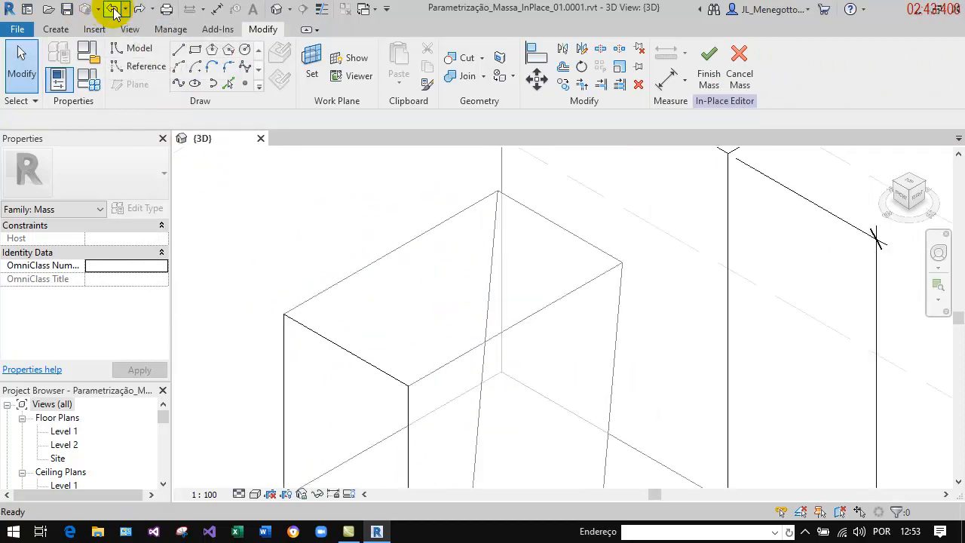
pyautogui.click(112, 10)
pyautogui.click(113, 10)
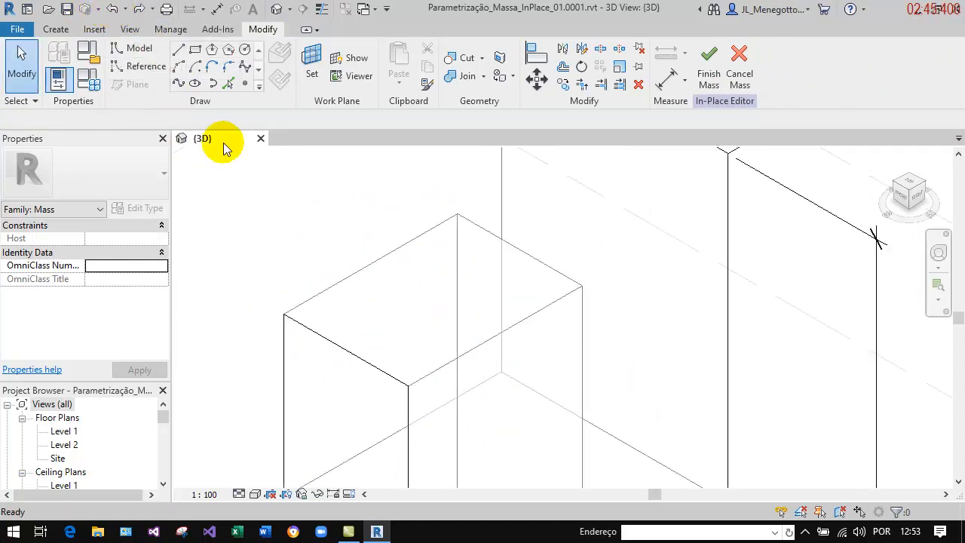
pyautogui.click(112, 10)
pyautogui.moveTo(448, 362); pyautogui.dragTo(493, 287, button='middle')
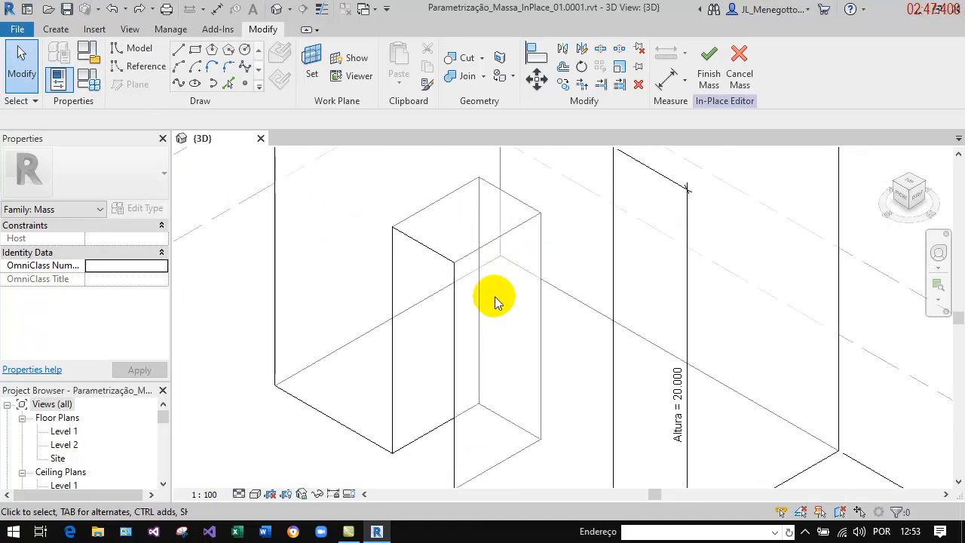
pyautogui.scroll(-3, 497, 379)
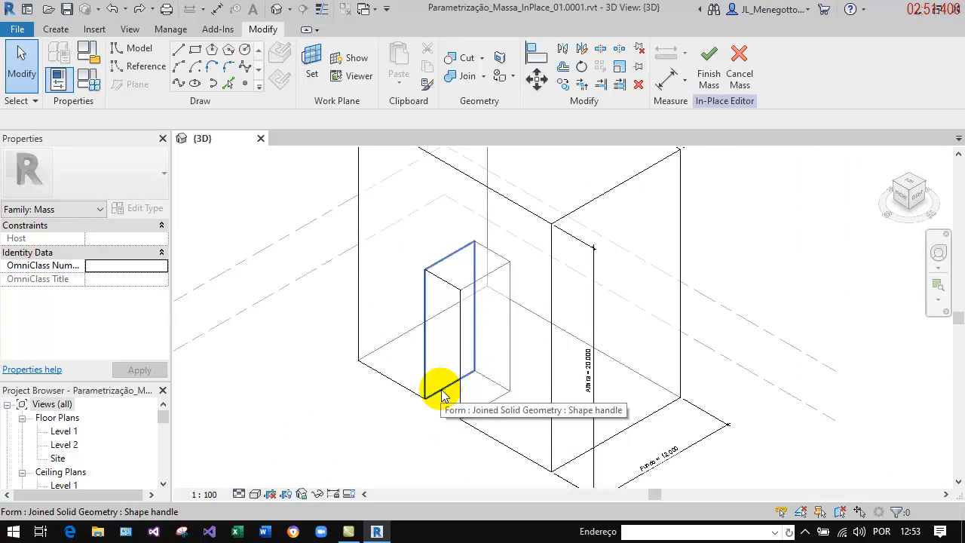
# - Select the void's front face and move it inward from the mass's front face, leaving the void about 3.9 deep
pyautogui.press('Tab')
pyautogui.press('Tab')
pyautogui.press('Tab')
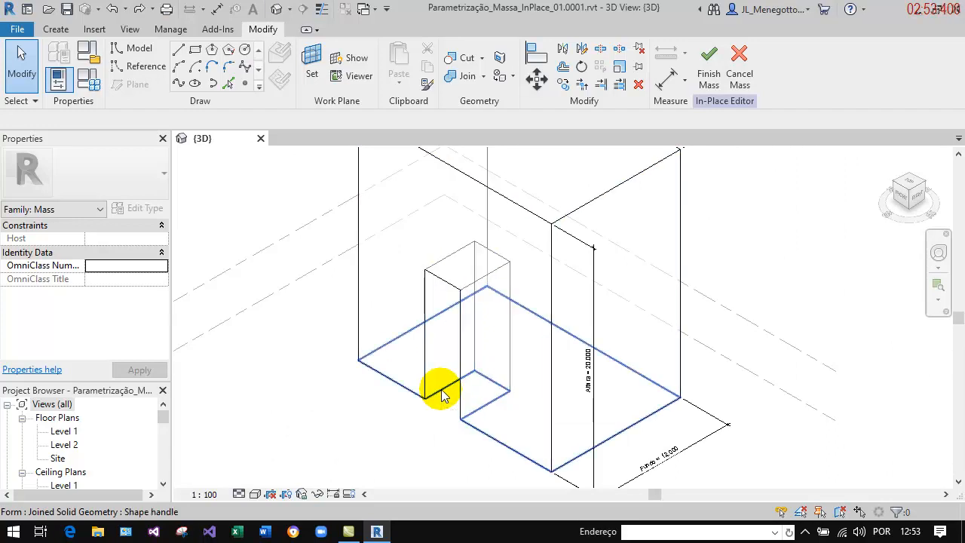
pyautogui.click(443, 396)
pyautogui.scroll(3, 446, 405)
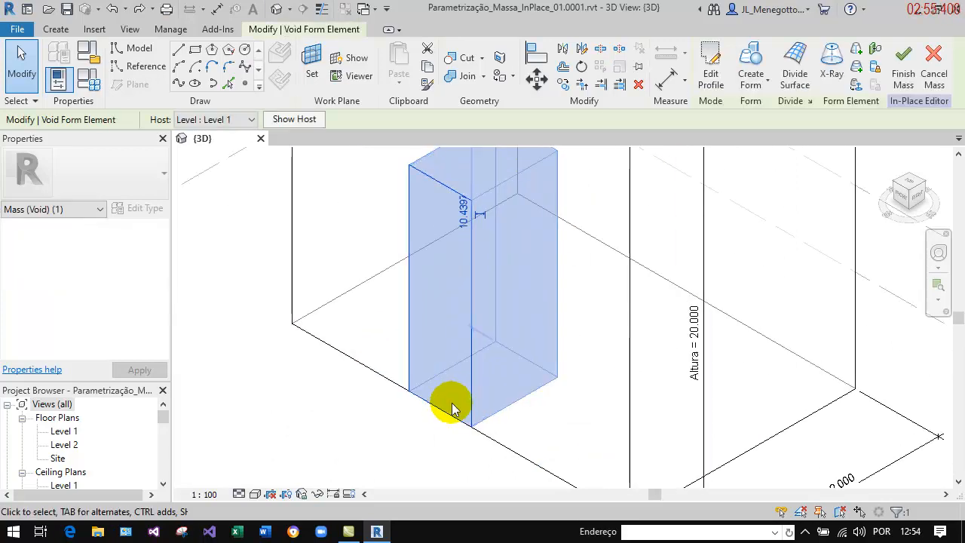
pyautogui.scroll(-4, 494, 355)
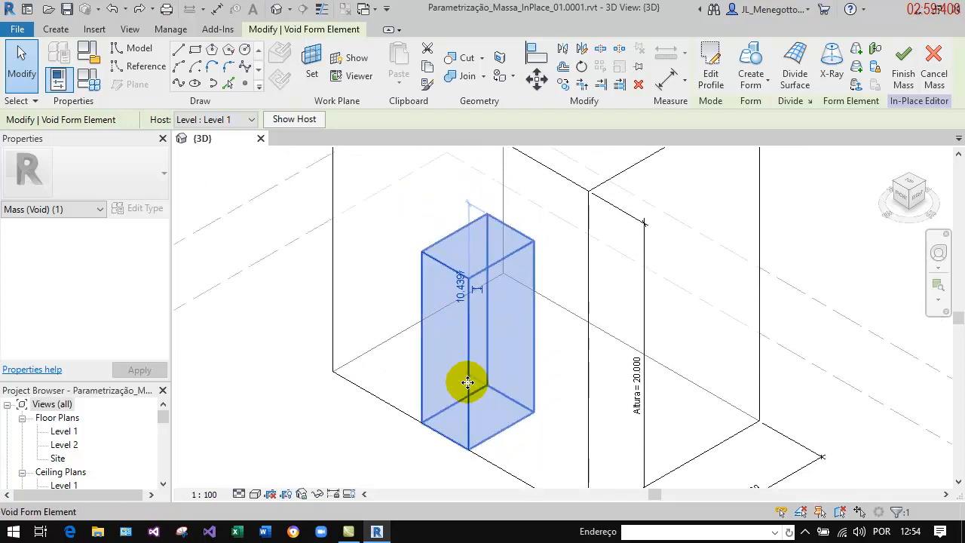
pyautogui.press('Tab')
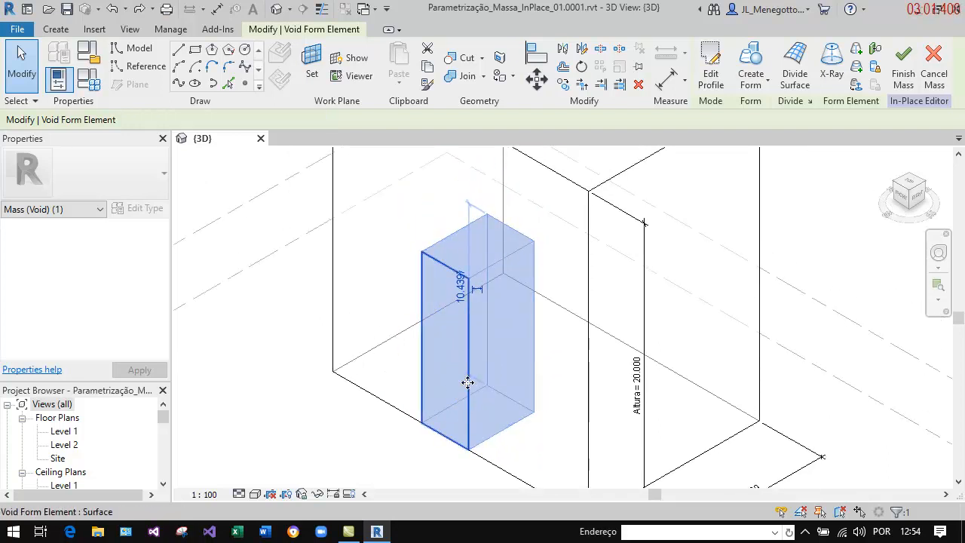
pyautogui.click(467, 382)
pyautogui.moveTo(471, 337); pyautogui.dragTo(480, 333)
pyautogui.scroll(1, 435, 445)
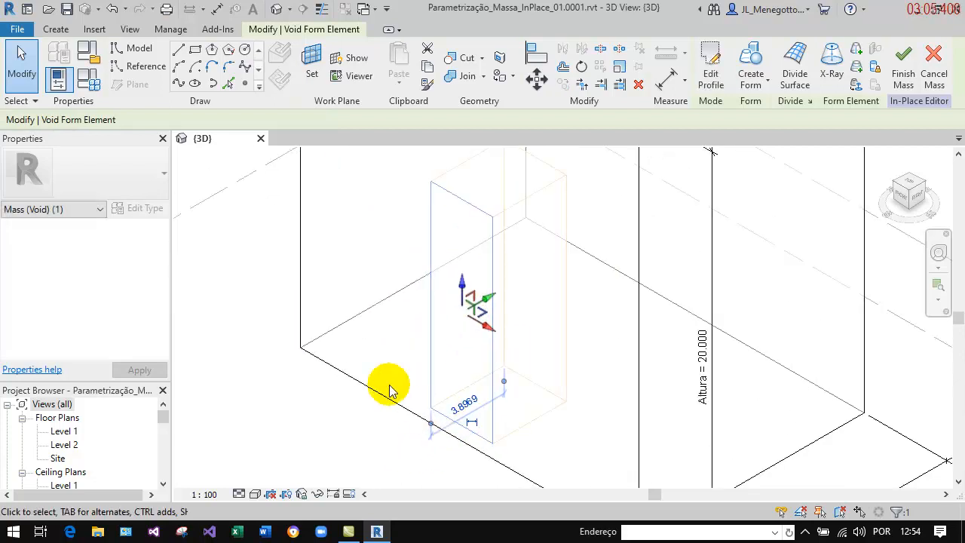
pyautogui.scroll(-2, 407, 393)
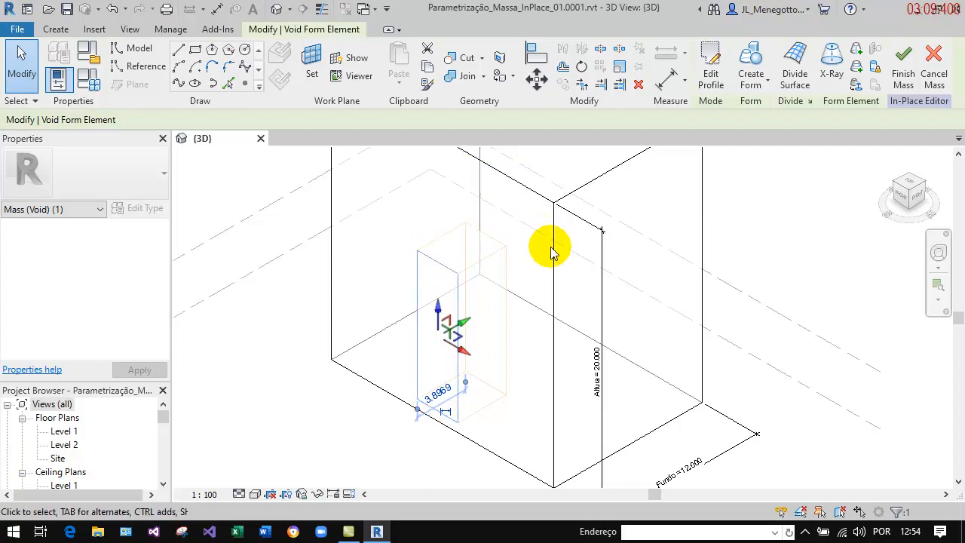
pyautogui.click(453, 470)
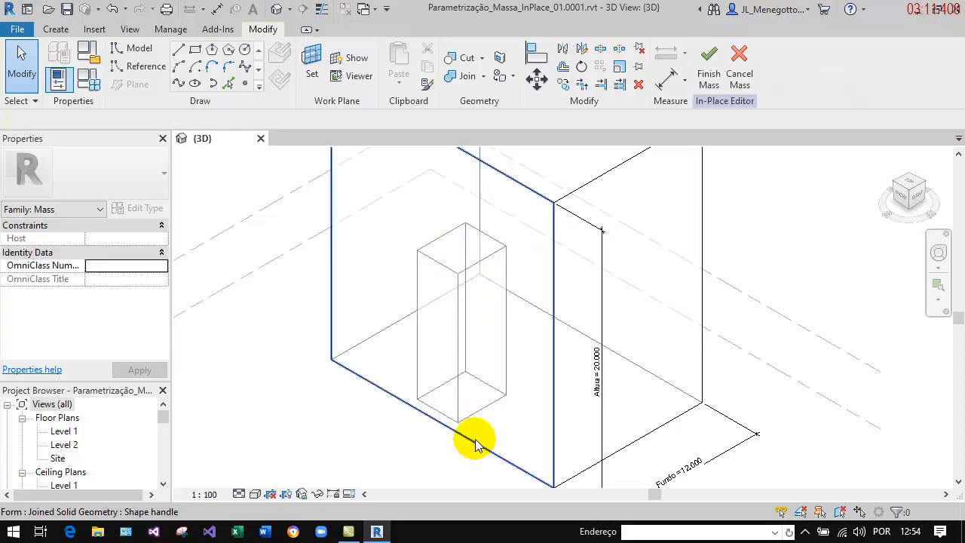
pyautogui.click(476, 445)
pyautogui.scroll(-4, 416, 442)
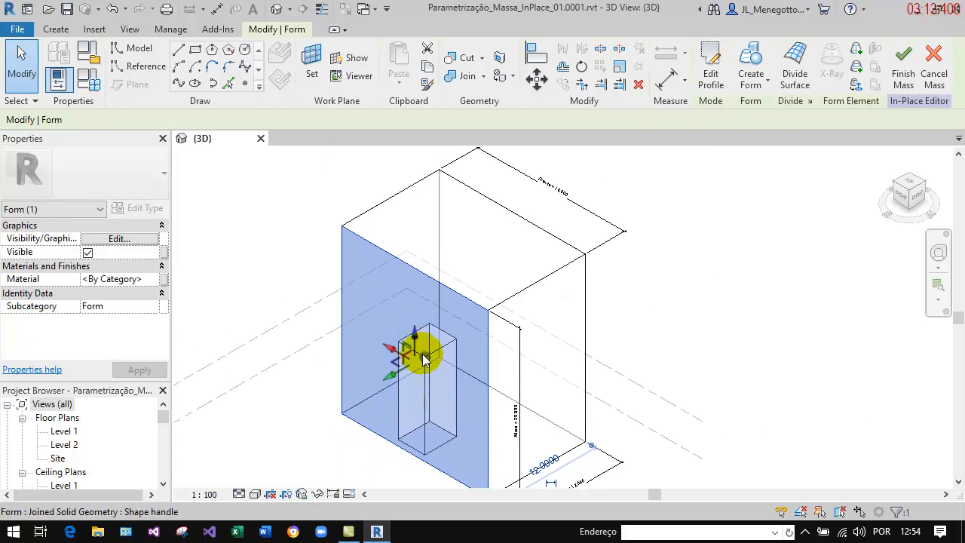
pyautogui.moveTo(331, 430); pyautogui.dragTo(368, 372, button='middle')
pyautogui.scroll(1, 430, 395)
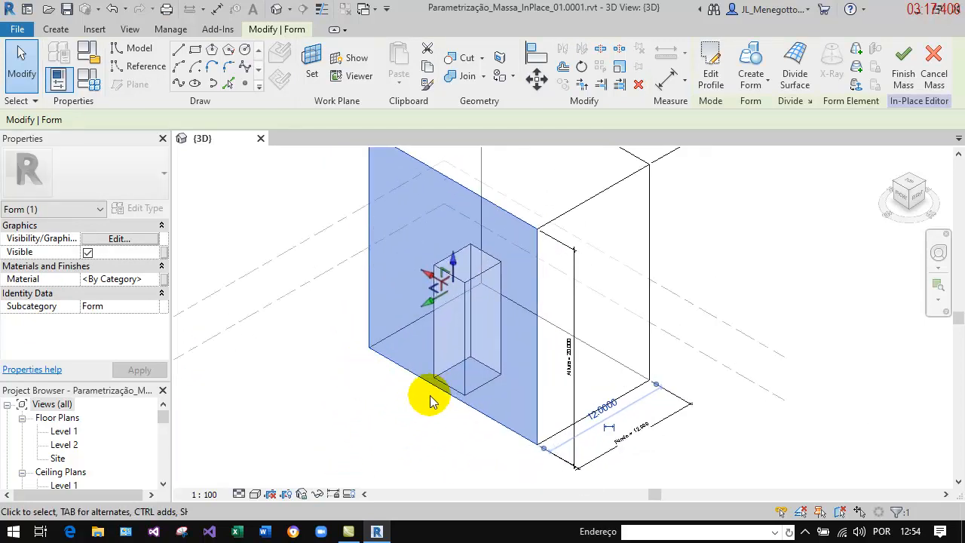
# - Add an aligned dimension between the void's front face and the mass's front face, placing it beside the mass's lower front corner
pyautogui.click(214, 9)
pyautogui.scroll(2, 449, 448)
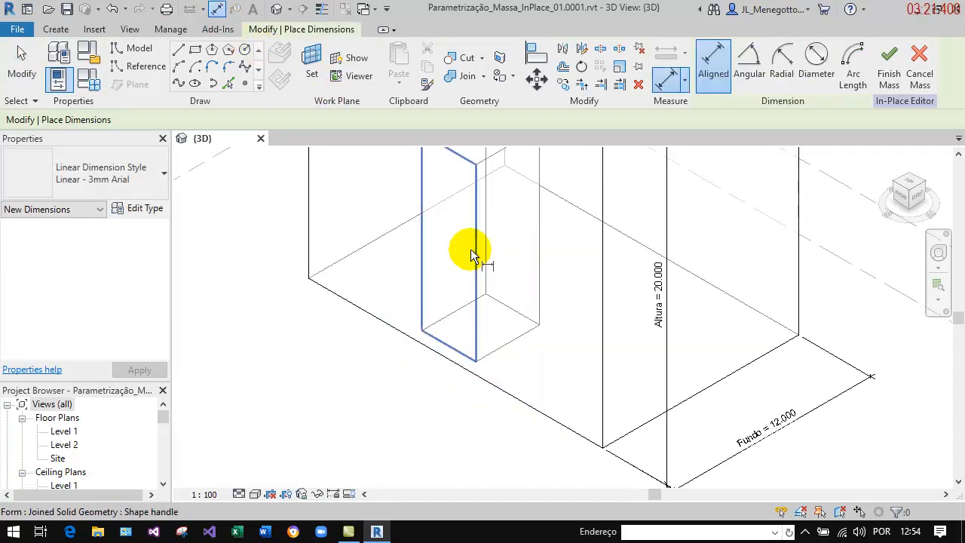
pyautogui.click(442, 255)
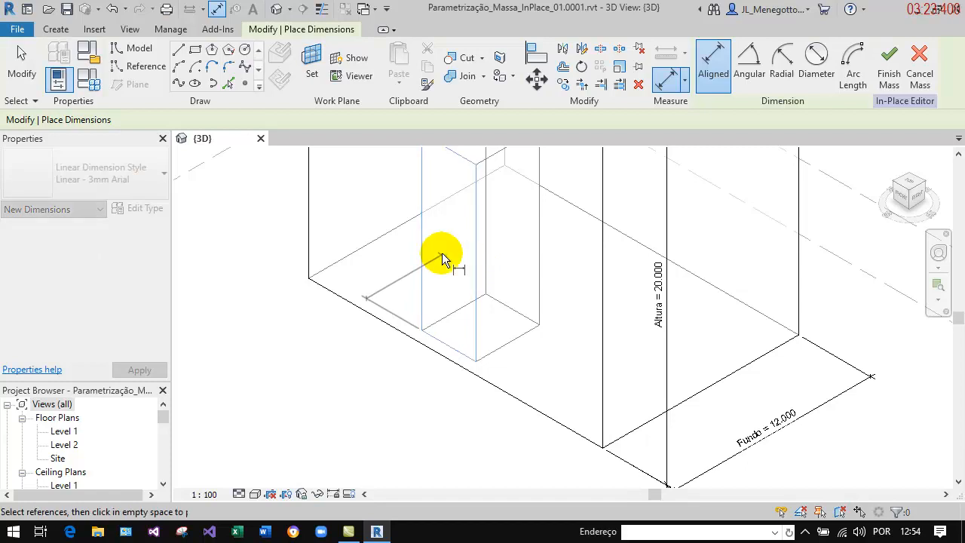
pyautogui.click(328, 293)
pyautogui.scroll(2, 383, 310)
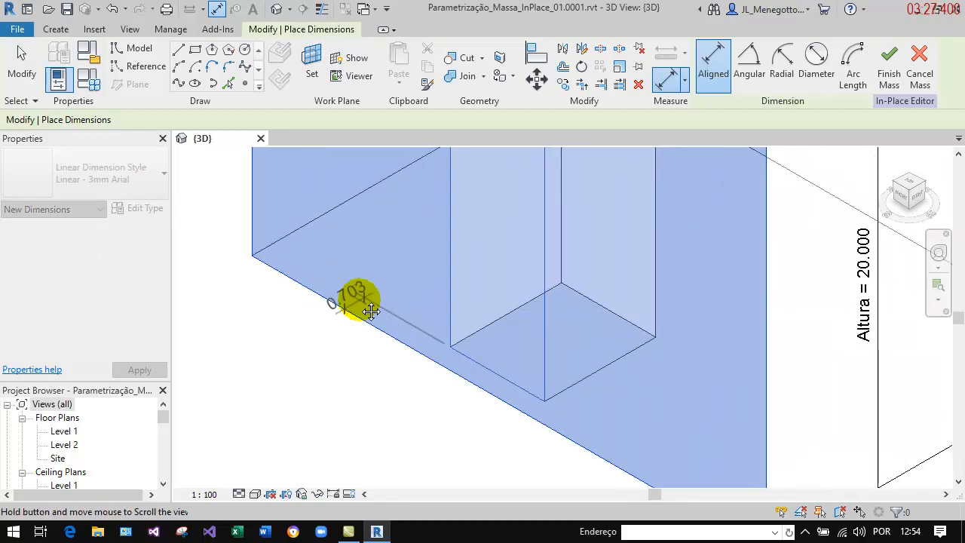
pyautogui.scroll(-3, 361, 304)
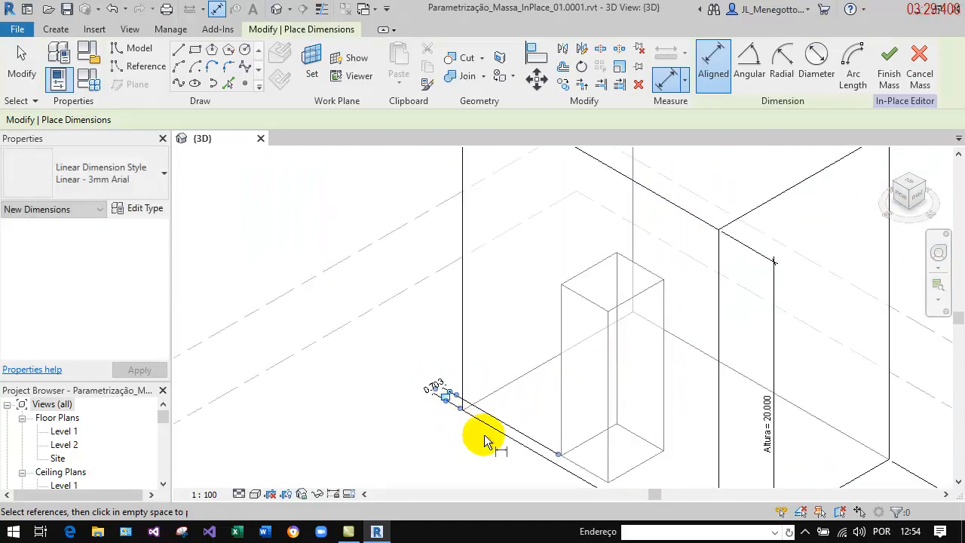
pyautogui.moveTo(499, 467); pyautogui.dragTo(468, 452, button='middle')
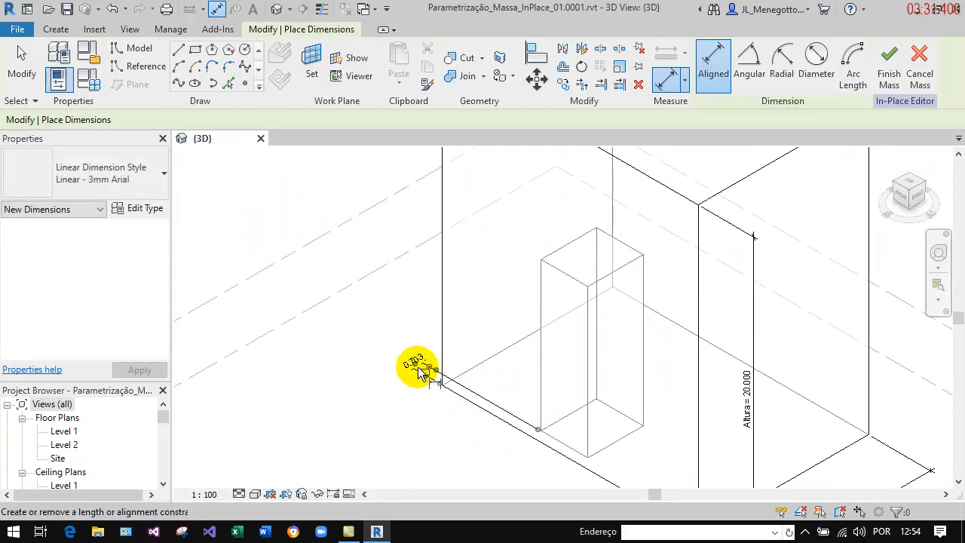
pyautogui.click(420, 371)
pyautogui.click(21, 68)
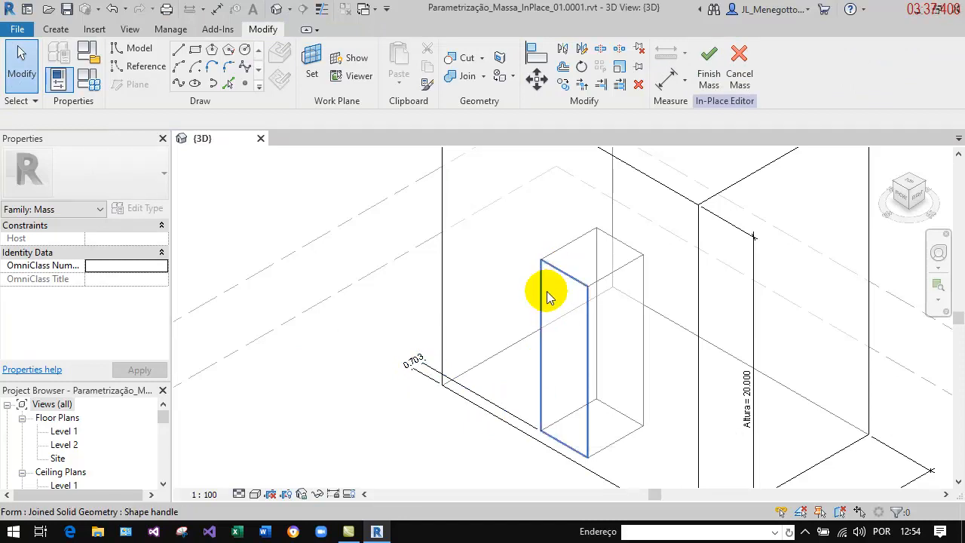
# - Align the void's front face with the mass's front face and lock the alignment
pyautogui.click(537, 55)
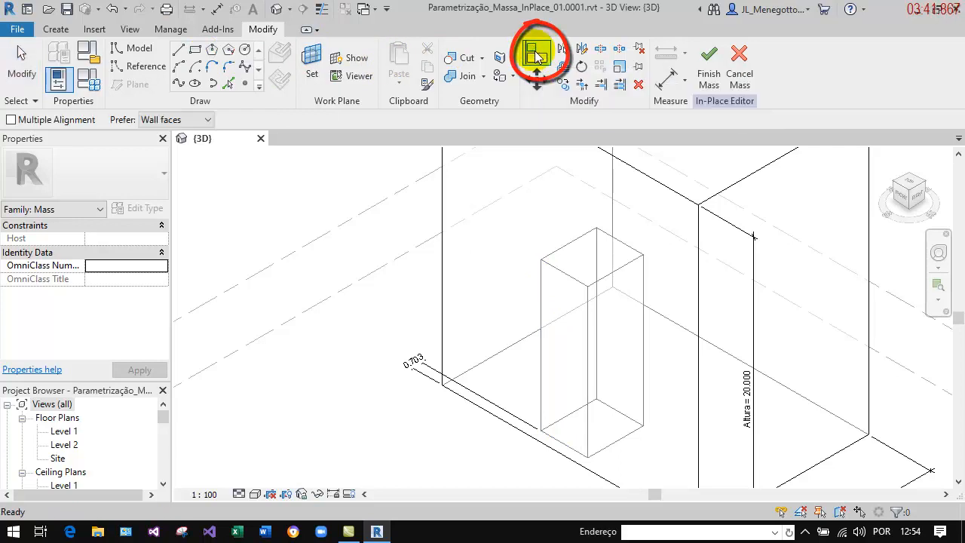
pyautogui.click(497, 424)
pyautogui.click(497, 424)
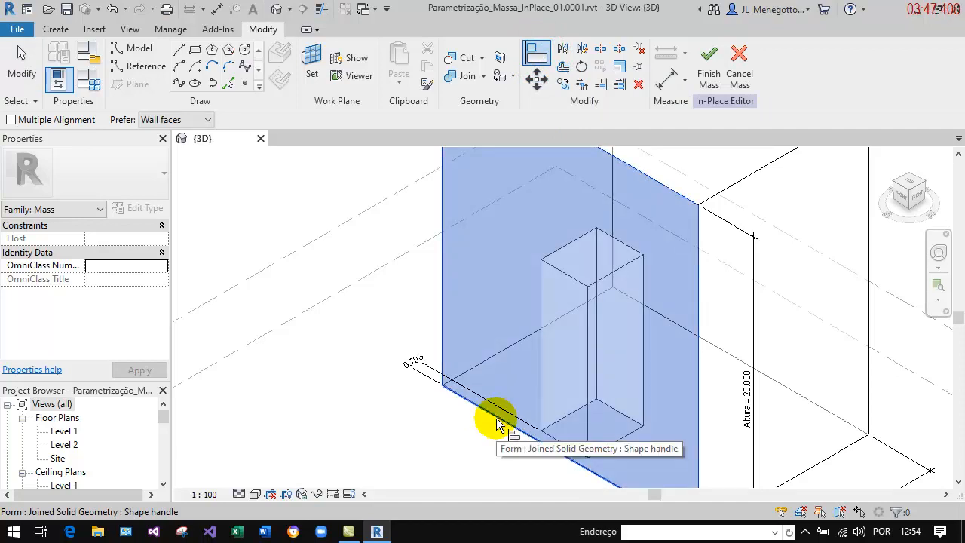
pyautogui.click(556, 271)
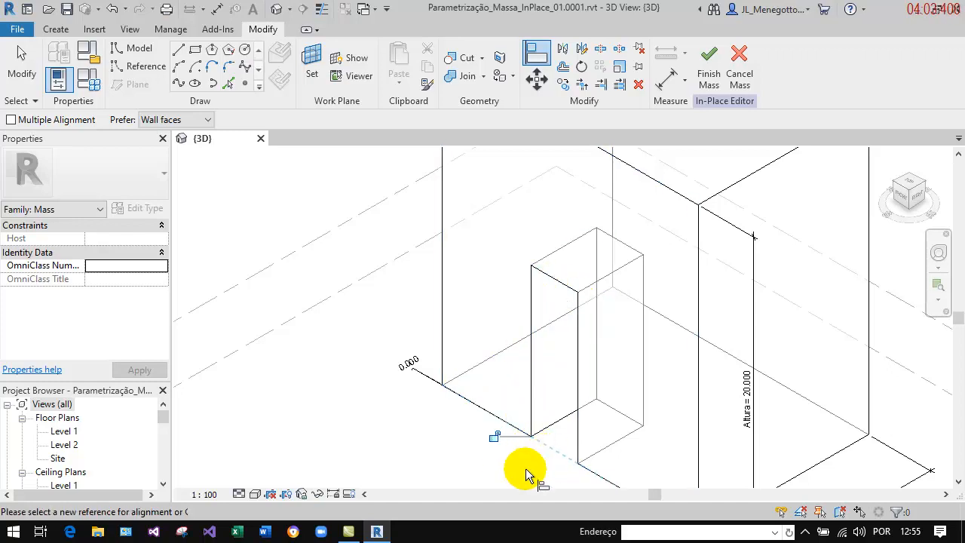
pyautogui.scroll(2, 504, 449)
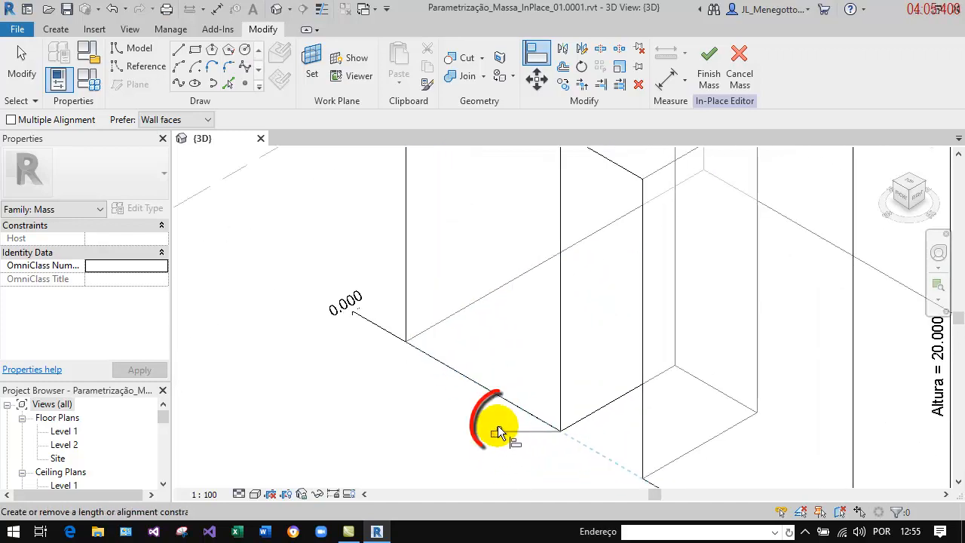
pyautogui.click(500, 436)
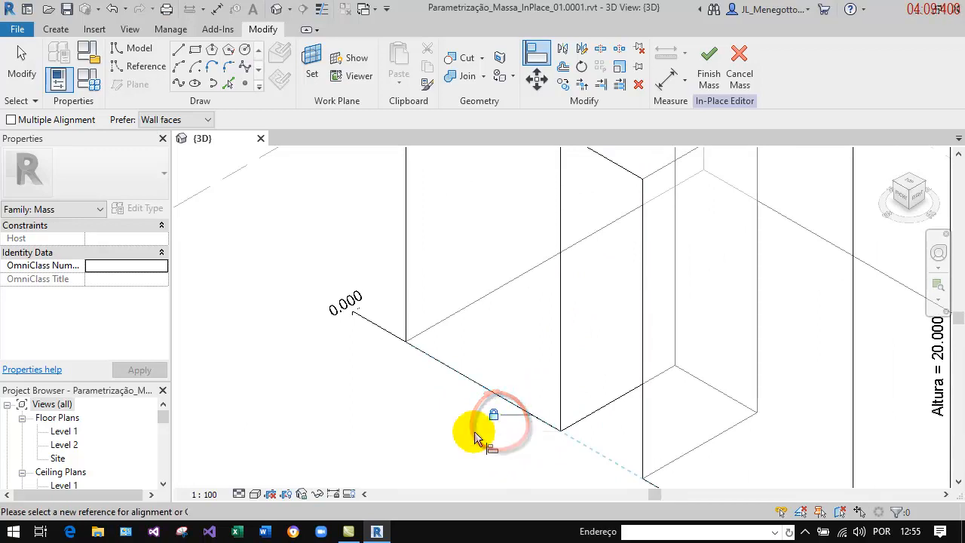
pyautogui.click(23, 54)
# - Check the lock on the dimension between the void's and the mass's front faces, and finish the in-place mass
pyautogui.click(364, 307)
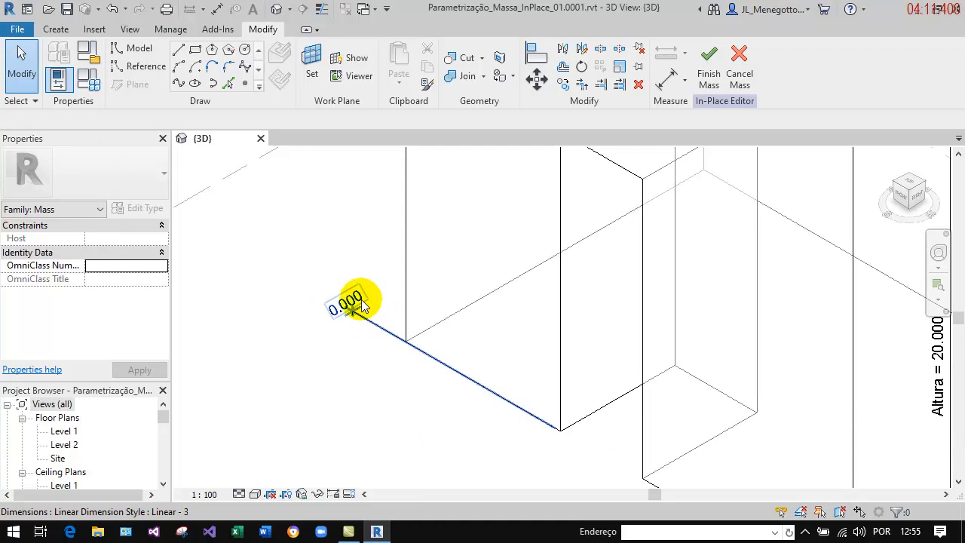
pyautogui.click(364, 306)
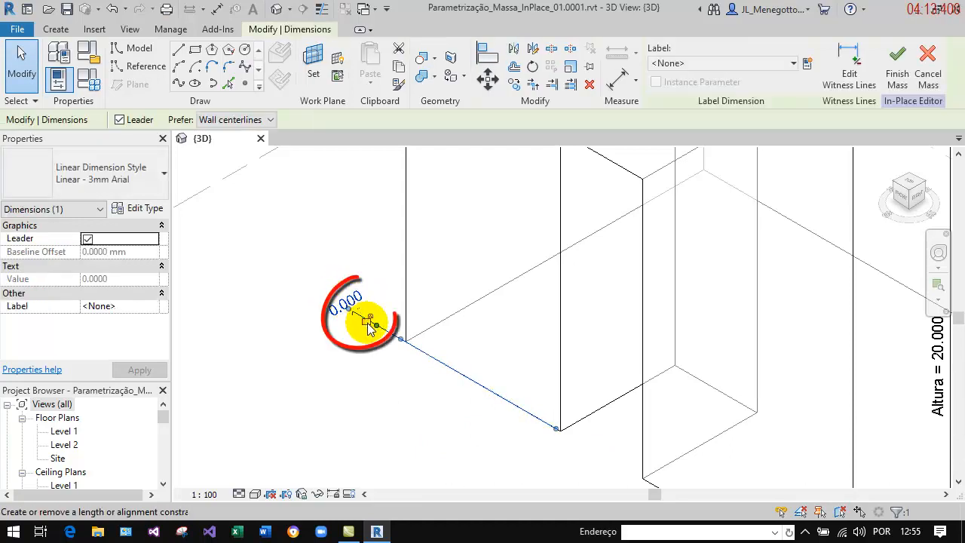
pyautogui.click(342, 365)
pyautogui.scroll(-3, 342, 365)
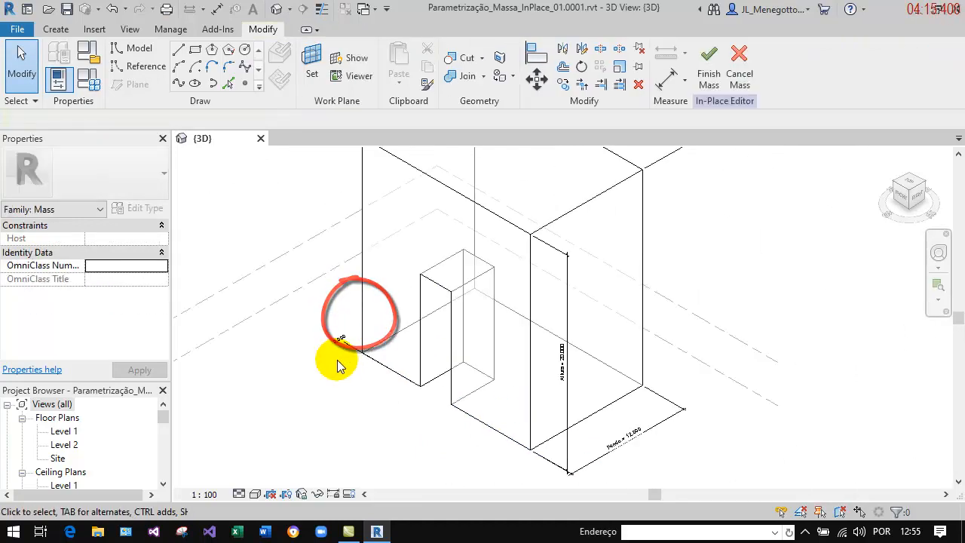
pyautogui.scroll(-2, 338, 365)
pyautogui.moveTo(375, 394); pyautogui.dragTo(442, 429, button='middle')
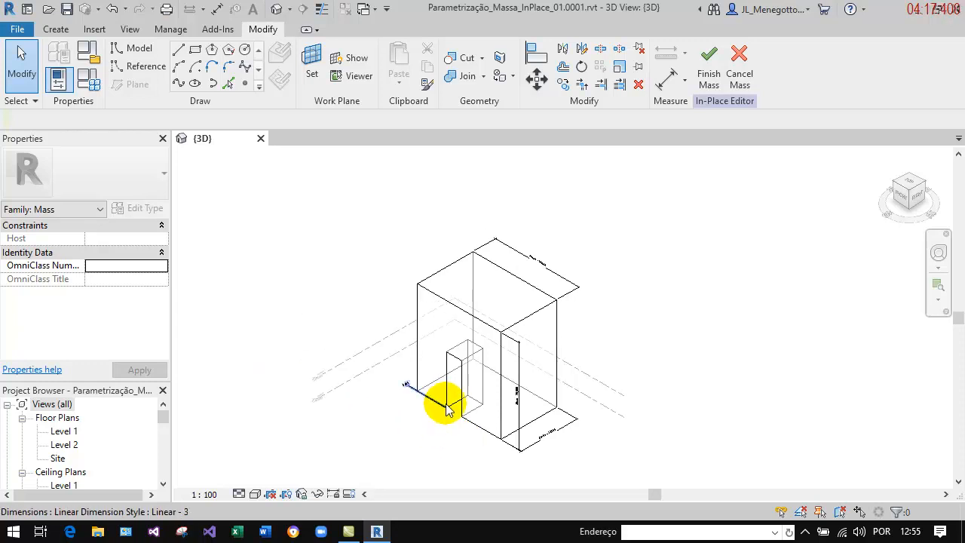
pyautogui.scroll(2, 444, 401)
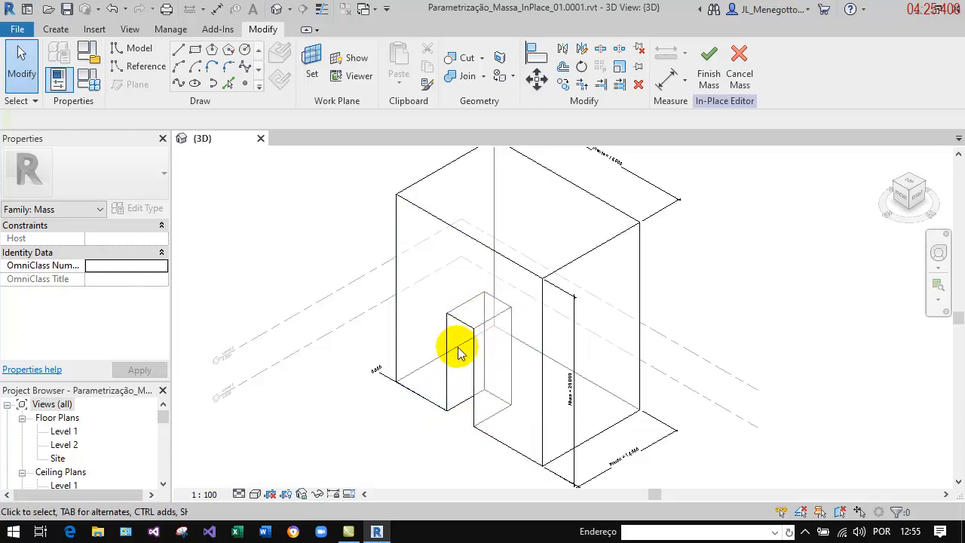
pyautogui.scroll(-1, 496, 356)
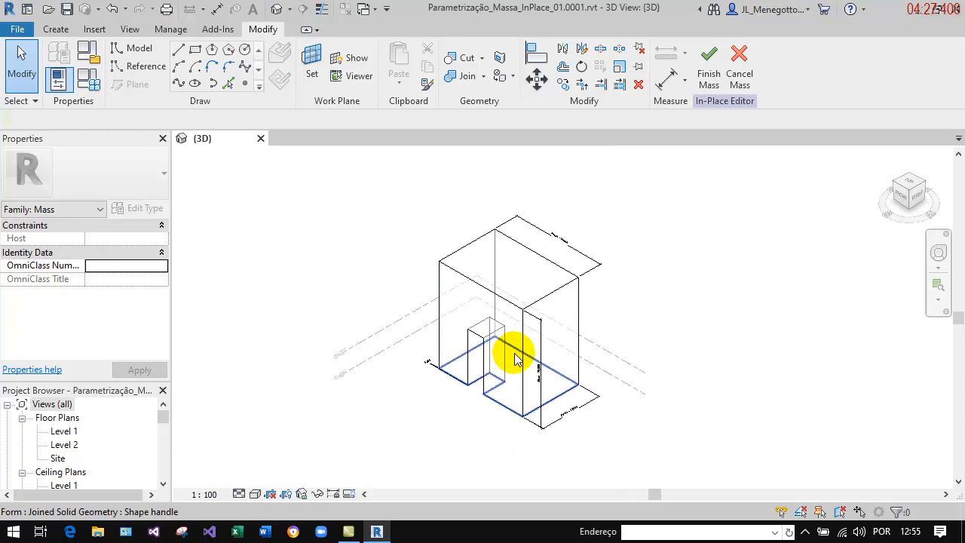
pyautogui.click(708, 64)
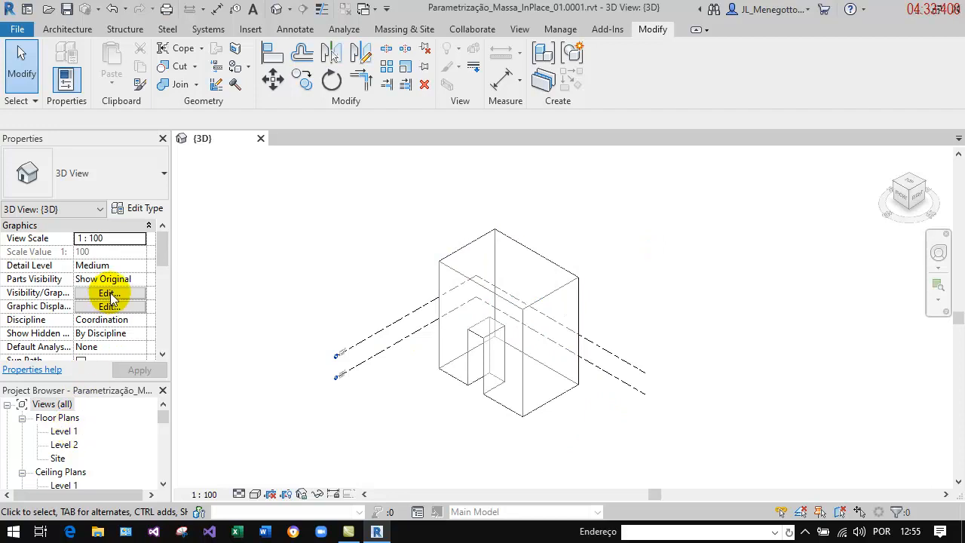
pyautogui.scroll(-5, 113, 302)
pyautogui.scroll(1, 82, 287)
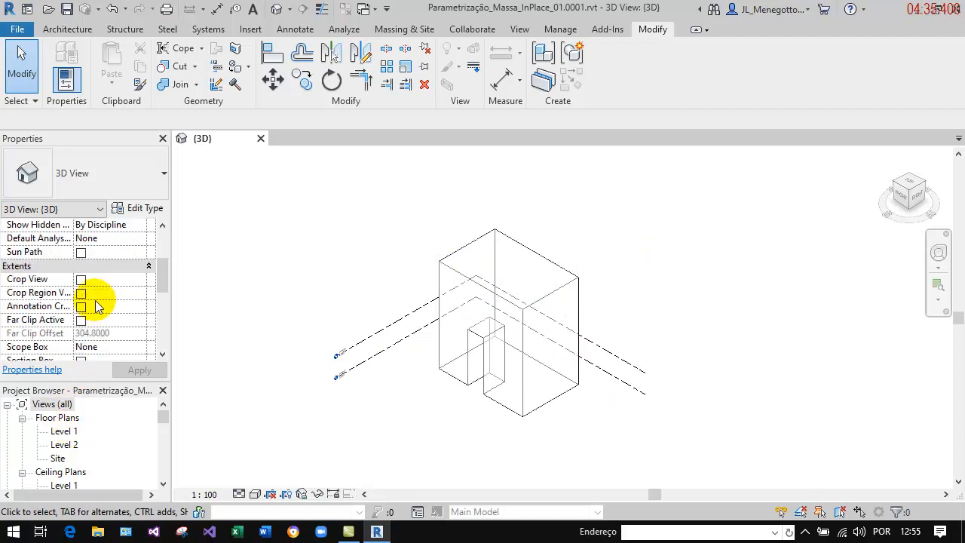
pyautogui.scroll(-4, 91, 302)
pyautogui.scroll(-2, 95, 305)
pyautogui.scroll(7, 96, 306)
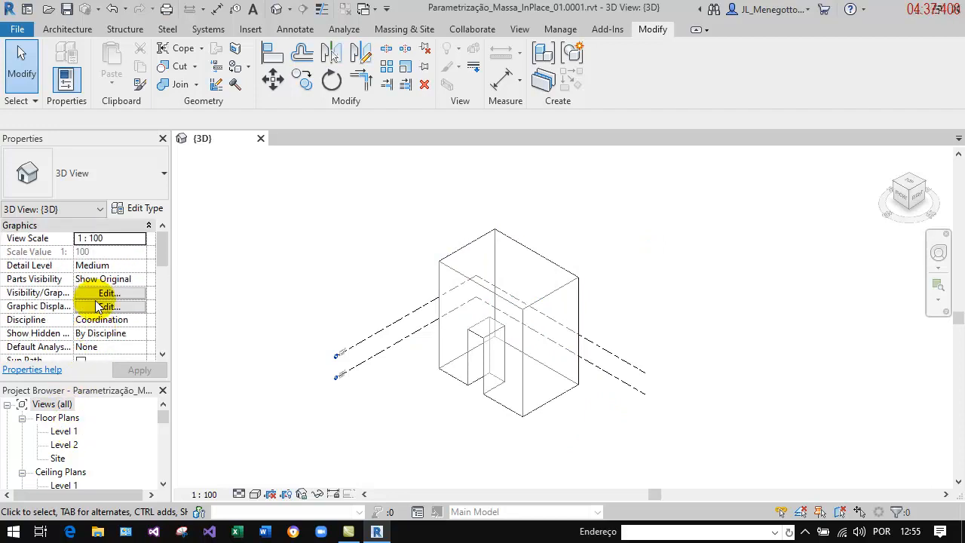
pyautogui.scroll(-4, 96, 305)
pyautogui.scroll(-5, 96, 305)
pyautogui.click(277, 378)
pyautogui.scroll(4, 132, 302)
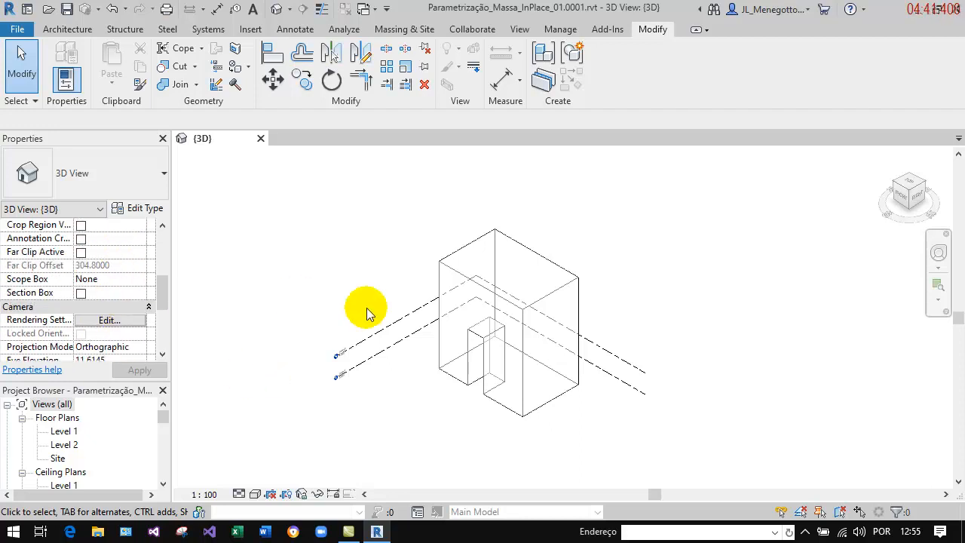
# - Select the mass and set its Fundo parameter to 15
pyautogui.click(452, 267)
pyautogui.scroll(5, 105, 267)
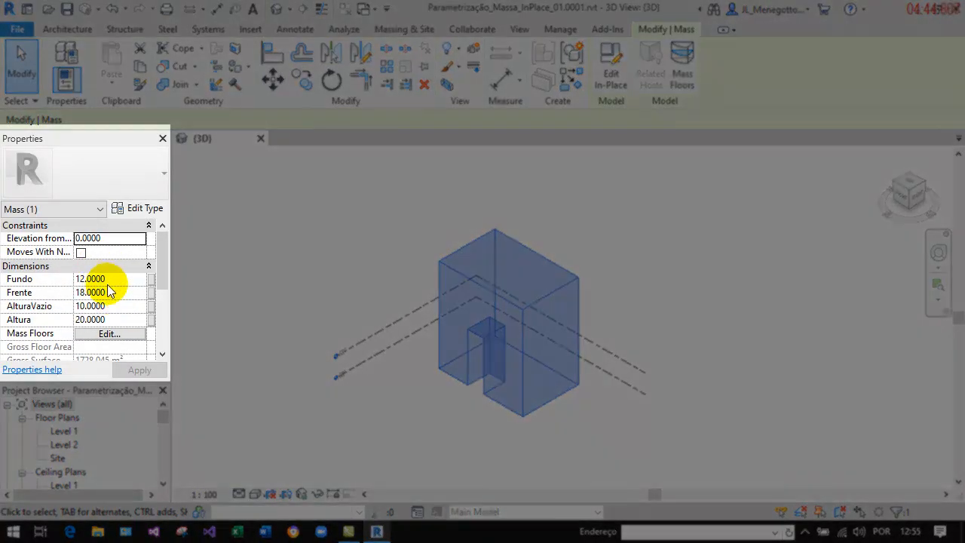
pyautogui.click(111, 278)
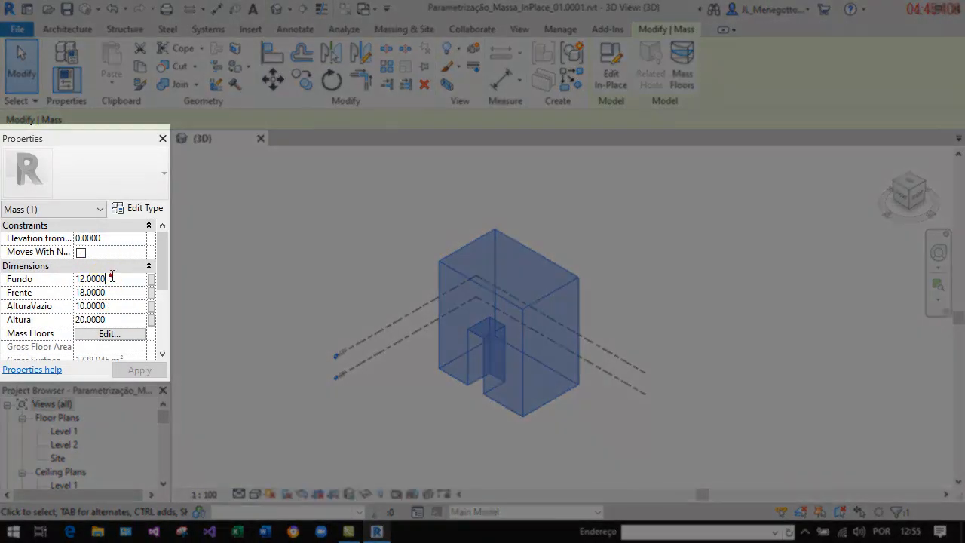
pyautogui.write('1')
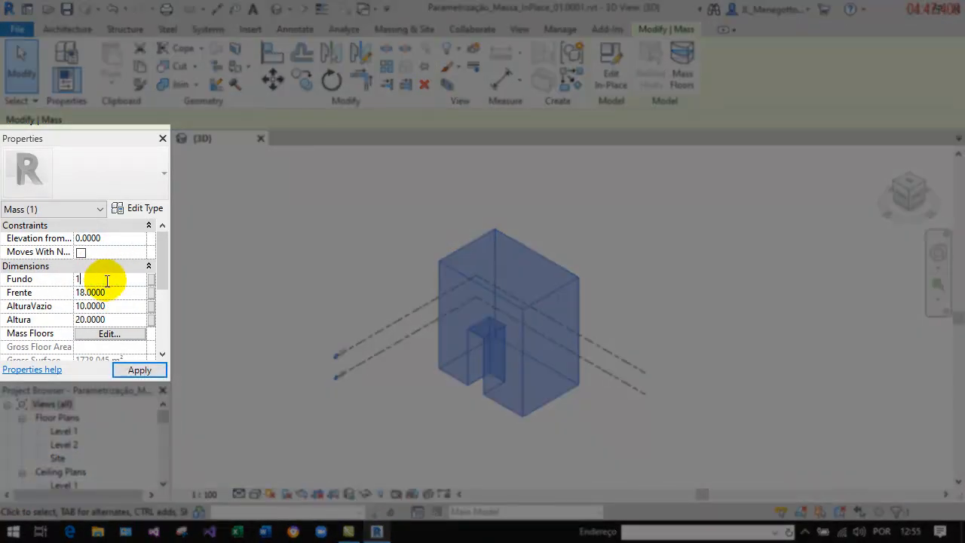
pyautogui.write('5')
pyautogui.click(149, 371)
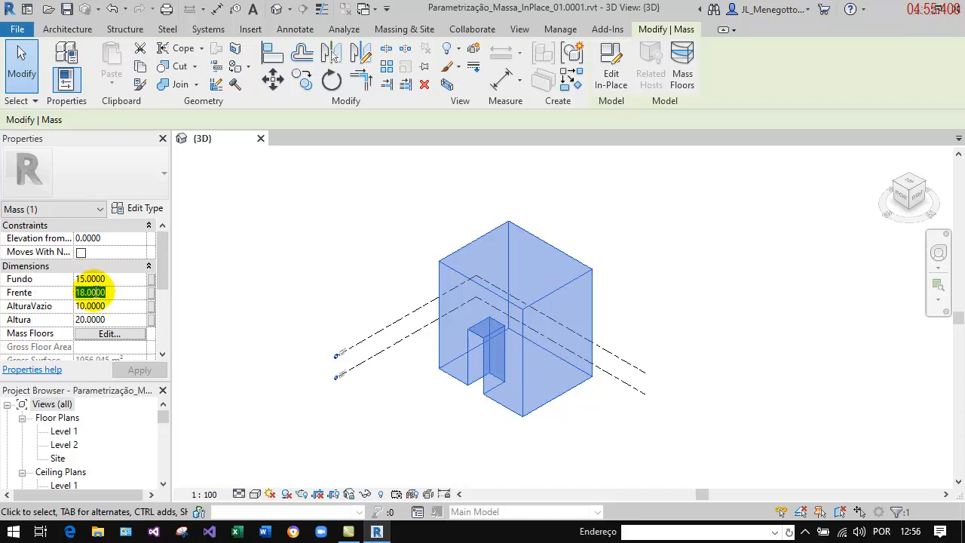
# - Set the mass's Frente parameter to 16 and deselect the mass
pyautogui.click(97, 293)
pyautogui.write('16')
pyautogui.click(139, 369)
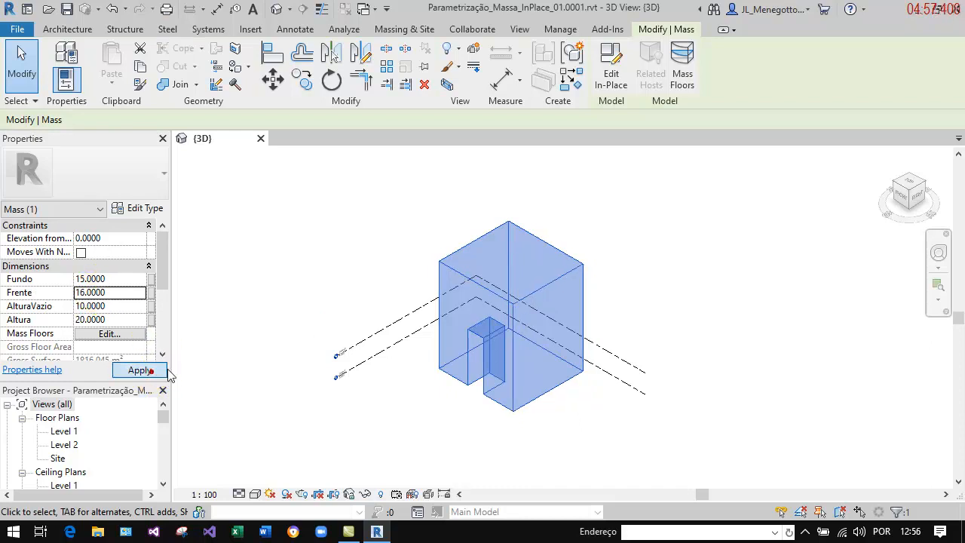
pyautogui.click(487, 413)
# - Examine how the void sits against the mass's front face and base with the changed Fundo and Frente values
pyautogui.scroll(3, 476, 394)
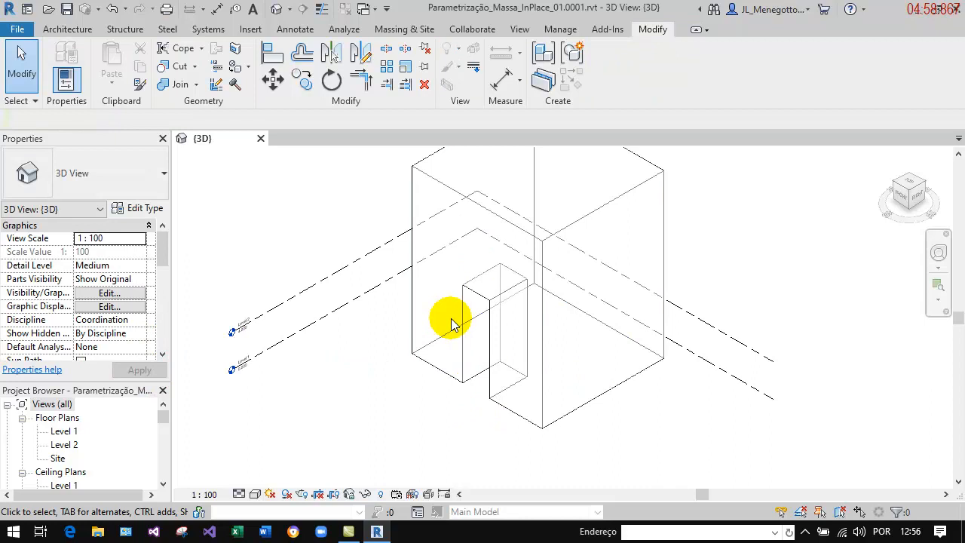
pyautogui.click(506, 392)
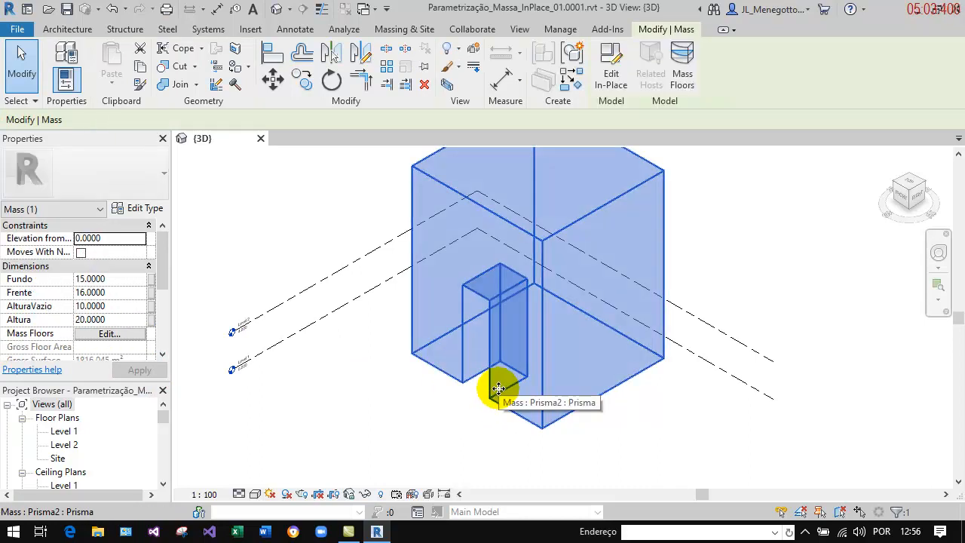
pyautogui.scroll(-1, 503, 388)
pyautogui.scroll(2, 501, 388)
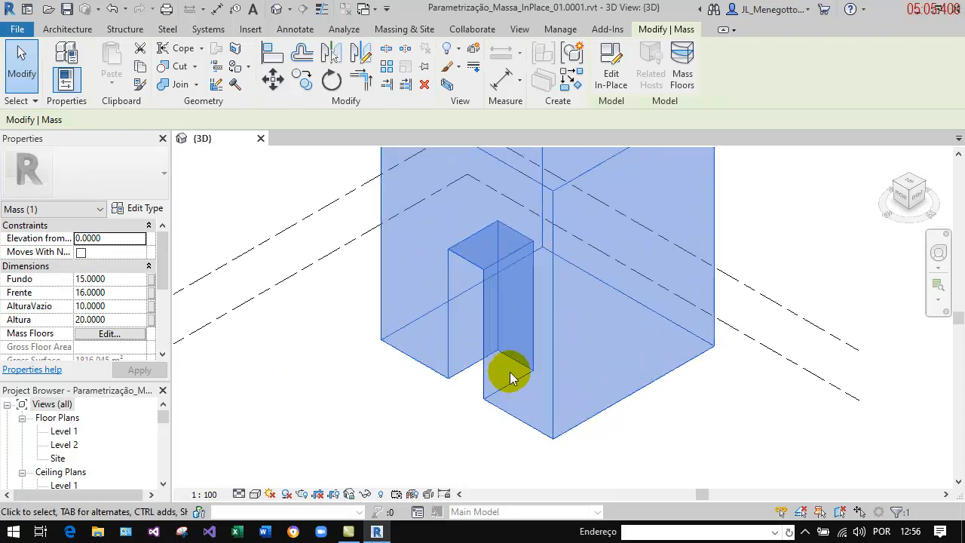
pyautogui.scroll(-3, 537, 373)
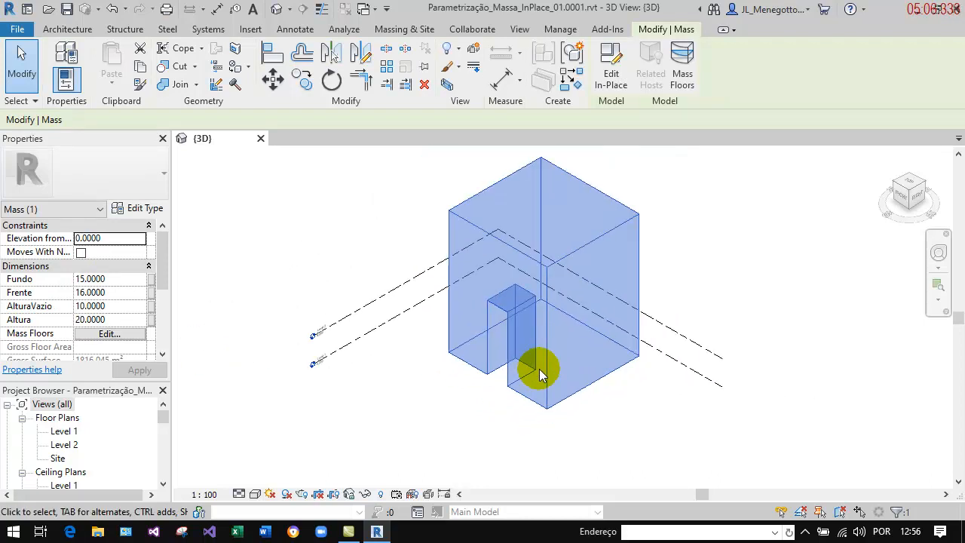
pyautogui.click(439, 394)
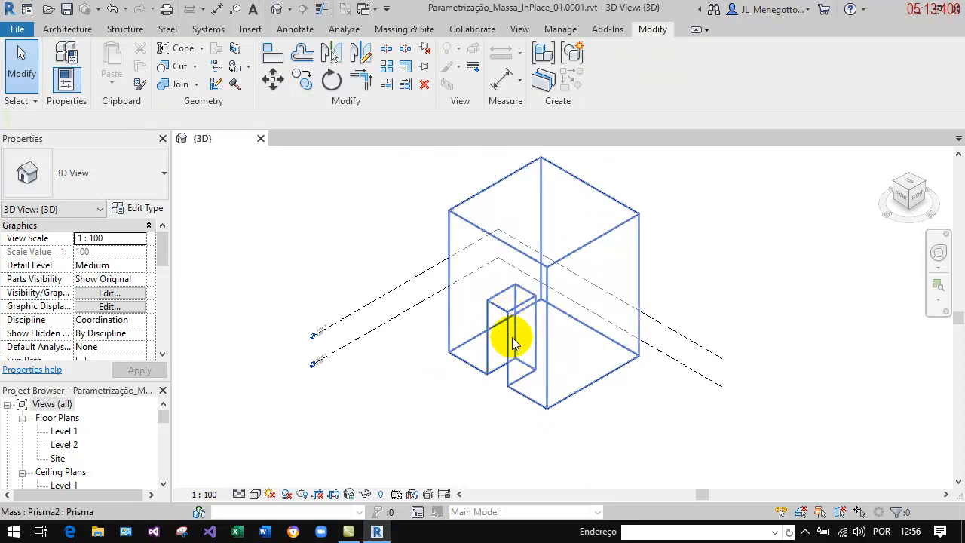
pyautogui.scroll(2, 519, 377)
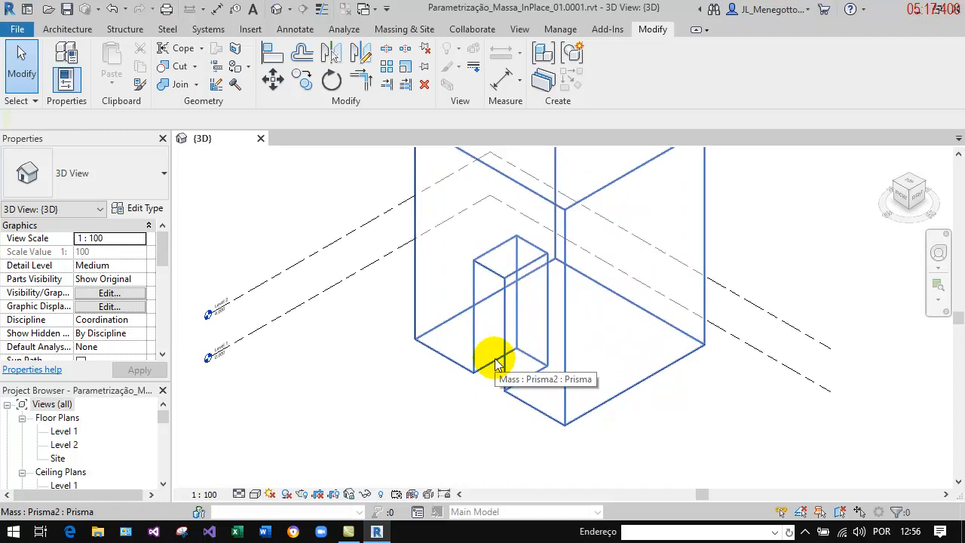
pyautogui.scroll(-2, 441, 377)
pyautogui.moveTo(442, 383); pyautogui.dragTo(485, 413, button='middle')
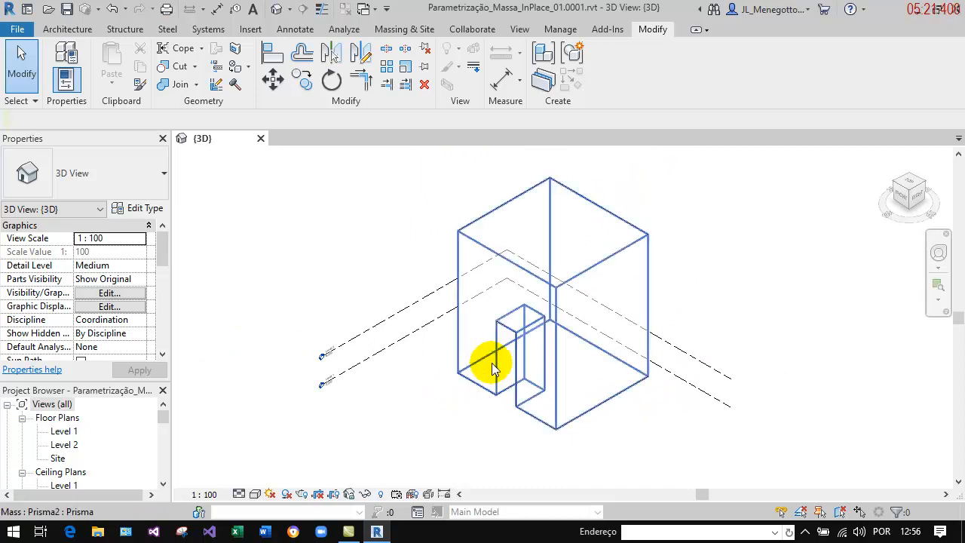
pyautogui.scroll(2, 491, 363)
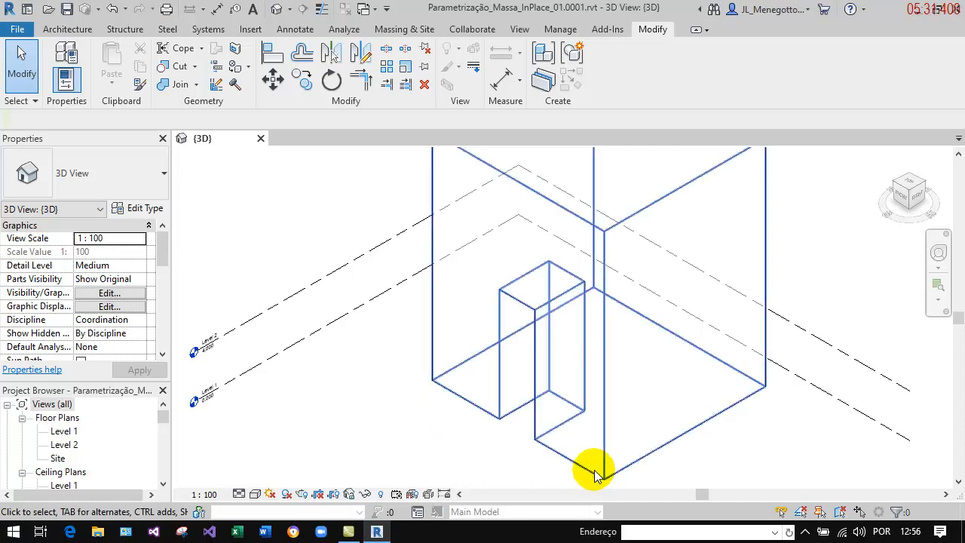
pyautogui.scroll(-5, 388, 323)
pyautogui.moveTo(358, 222); pyautogui.dragTo(401, 280, button='middle')
pyautogui.click(736, 261)
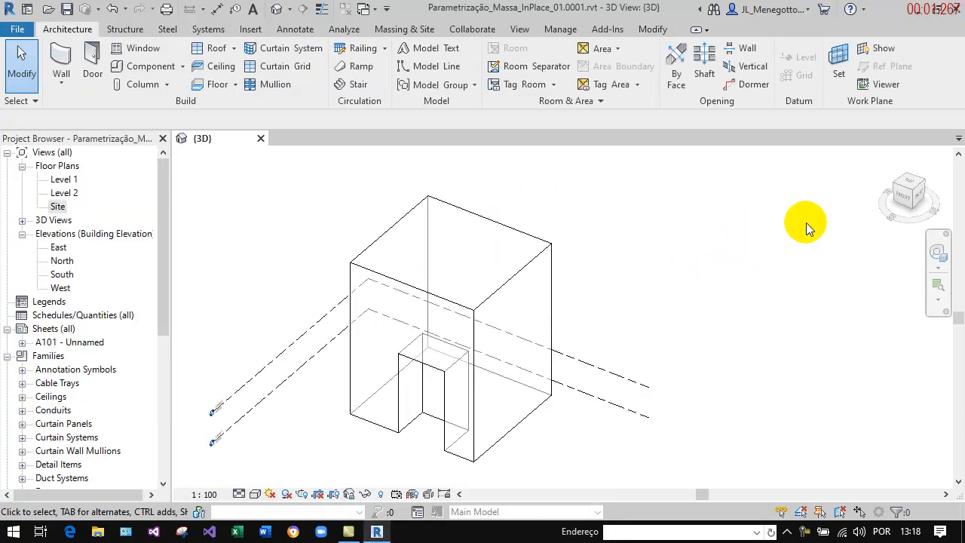
# - Place one aligned dimension string along the base of the front face, across the mass's outer edges and both sides of the void
pyautogui.moveTo(543, 211); pyautogui.dragTo(689, 205, button='middle')
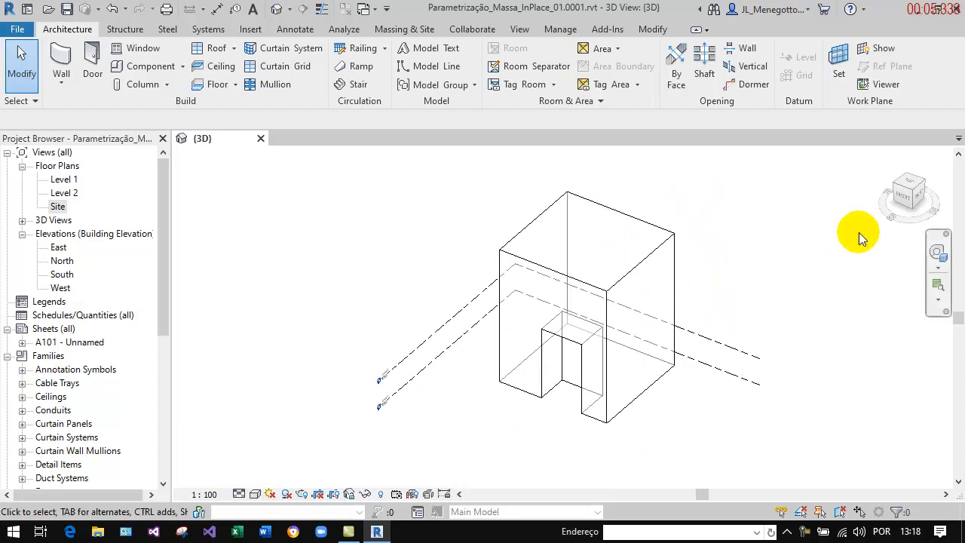
pyautogui.moveTo(906, 196)
pyautogui.mouseDown()
pyautogui.moveTo(897, 193)
pyautogui.moveTo(903, 175)
pyautogui.moveTo(927, 173)
pyautogui.moveTo(930, 196)
pyautogui.moveTo(918, 197)
pyautogui.moveTo(915, 181)
pyautogui.mouseUp()
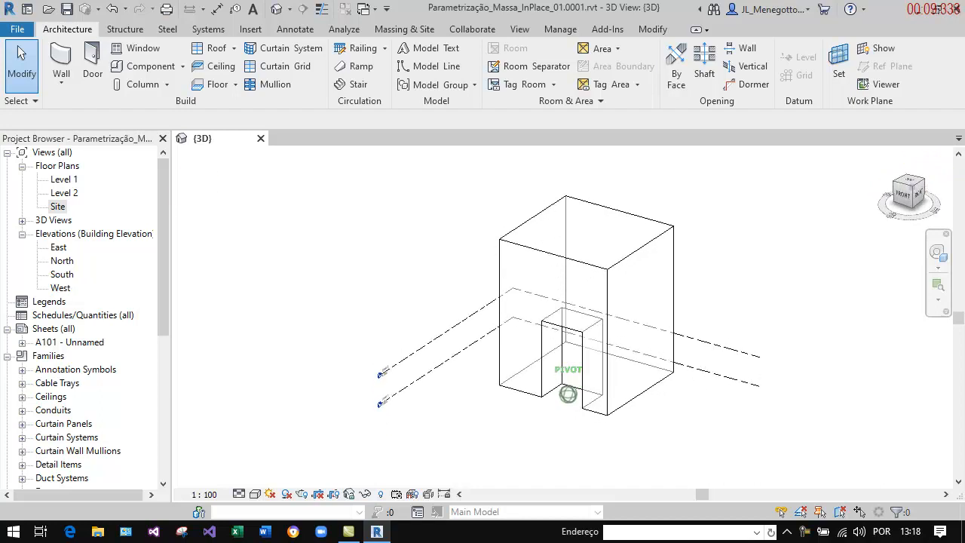
pyautogui.scroll(1, 726, 265)
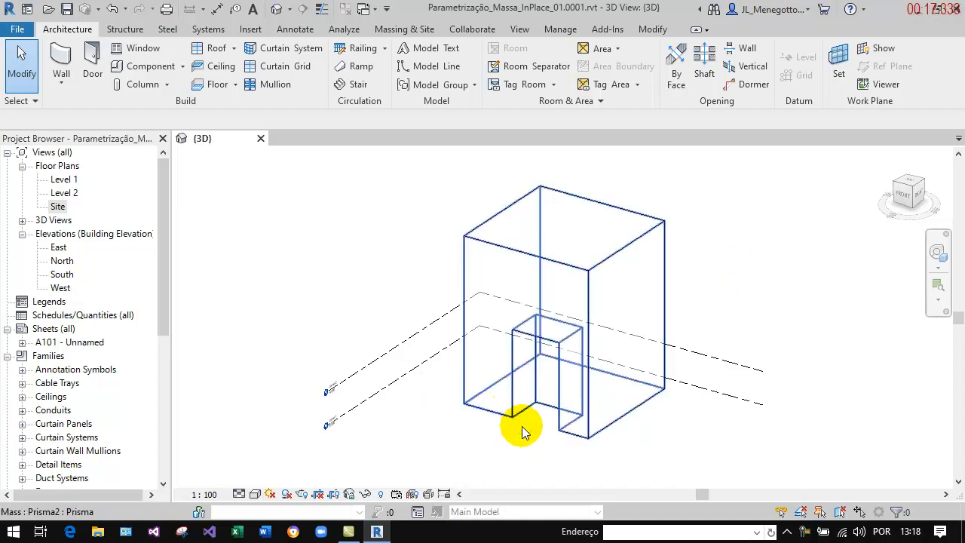
pyautogui.click(218, 9)
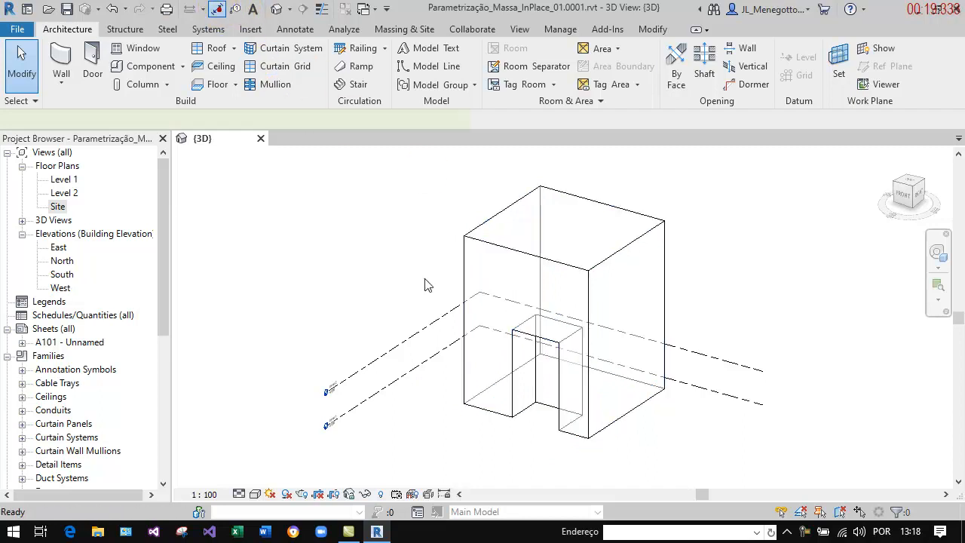
pyautogui.click(522, 408)
pyautogui.click(572, 423)
pyautogui.click(594, 433)
pyautogui.scroll(8, 542, 451)
pyautogui.click(474, 415)
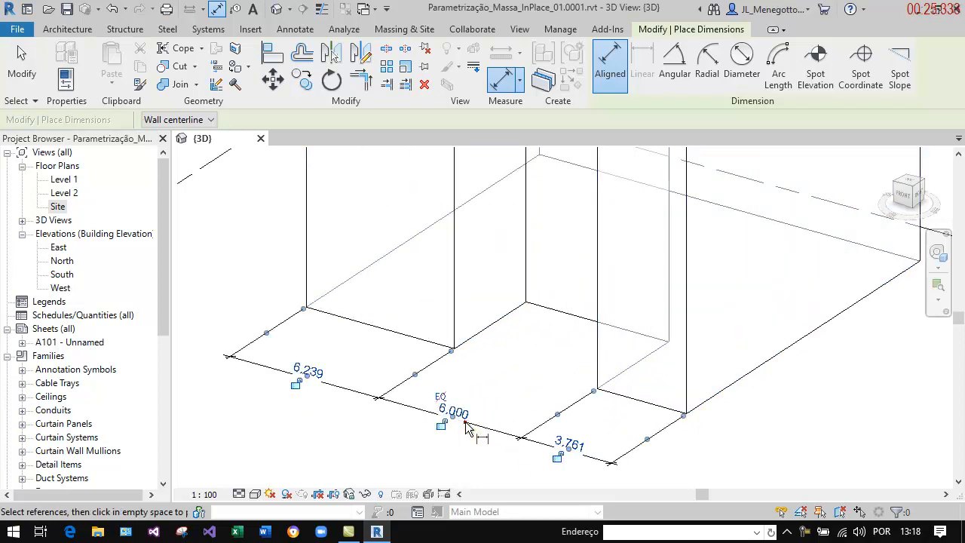
# - Try to apply an equality constraint to the dimension string across the mass and void
pyautogui.click(441, 397)
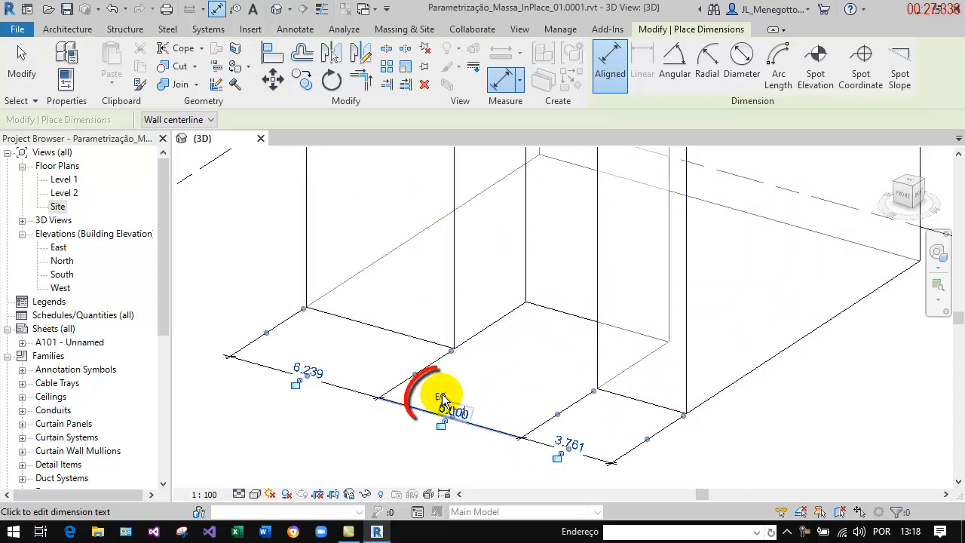
pyautogui.click(439, 399)
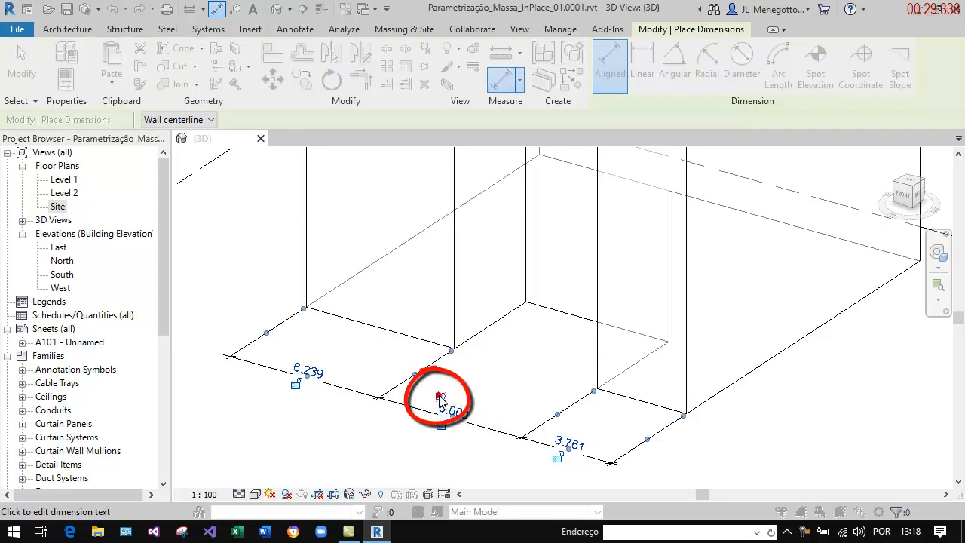
pyautogui.click(454, 420)
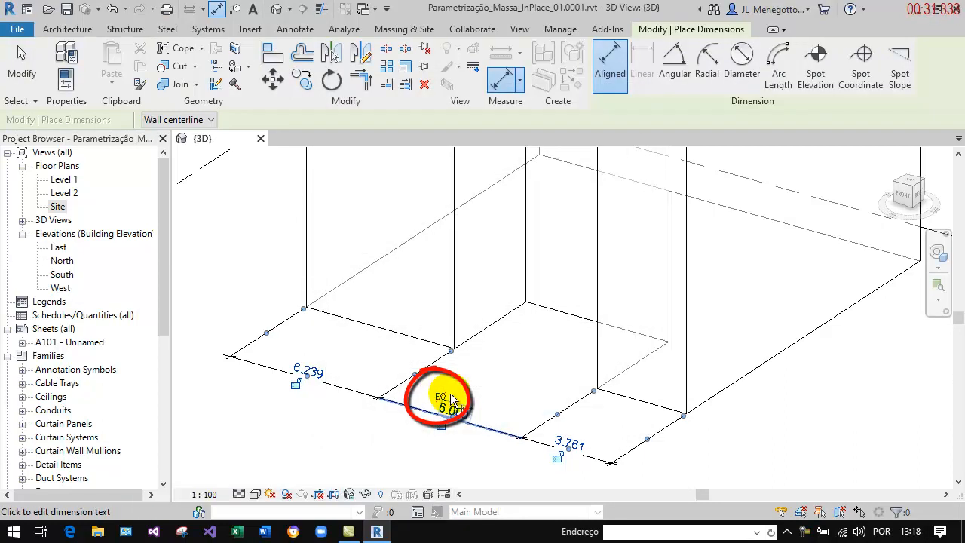
pyautogui.click(430, 395)
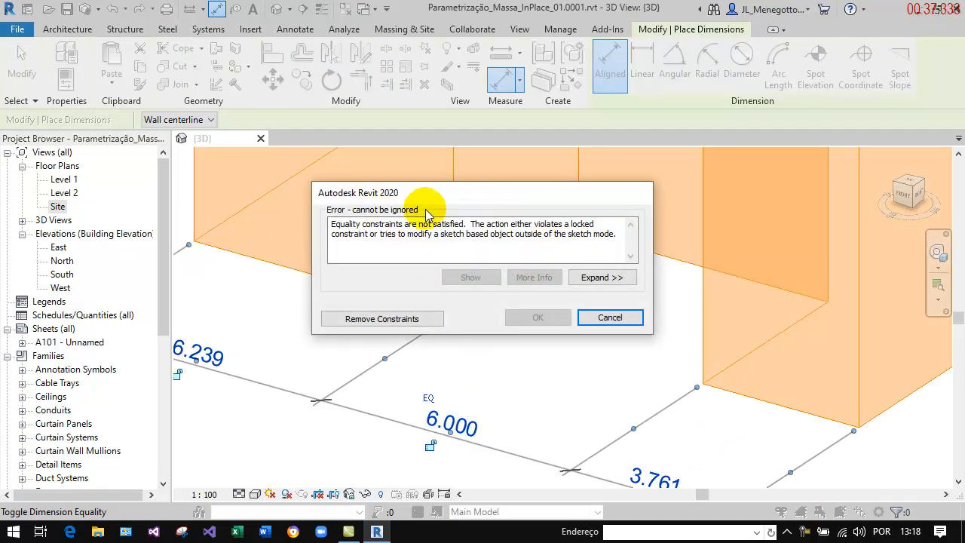
pyautogui.moveTo(329, 224); pyautogui.dragTo(417, 262)
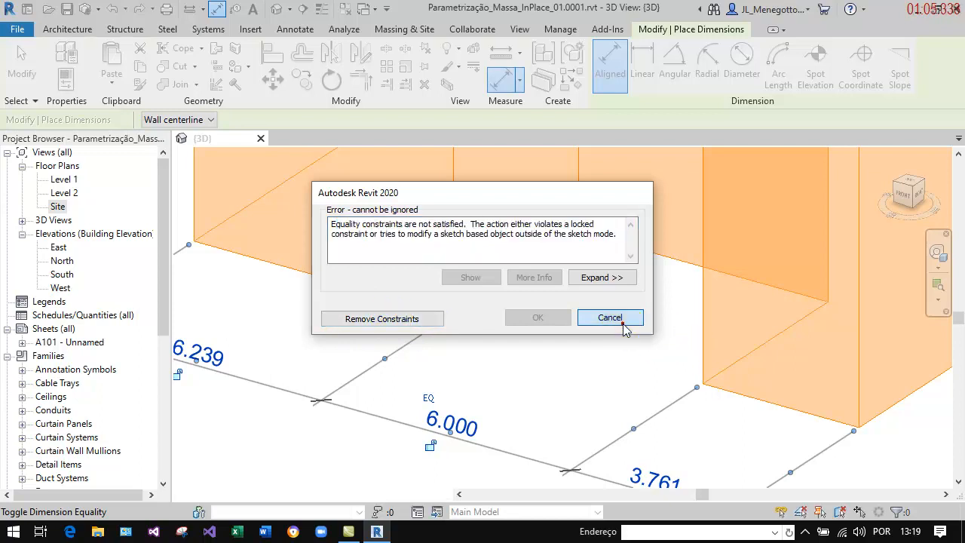
pyautogui.click(610, 318)
# - Leave the aligned dimension command and delete the dimension string along the base of the front face
pyautogui.scroll(-3, 627, 278)
pyautogui.click(22, 64)
pyautogui.click(575, 356)
pyautogui.click(577, 359)
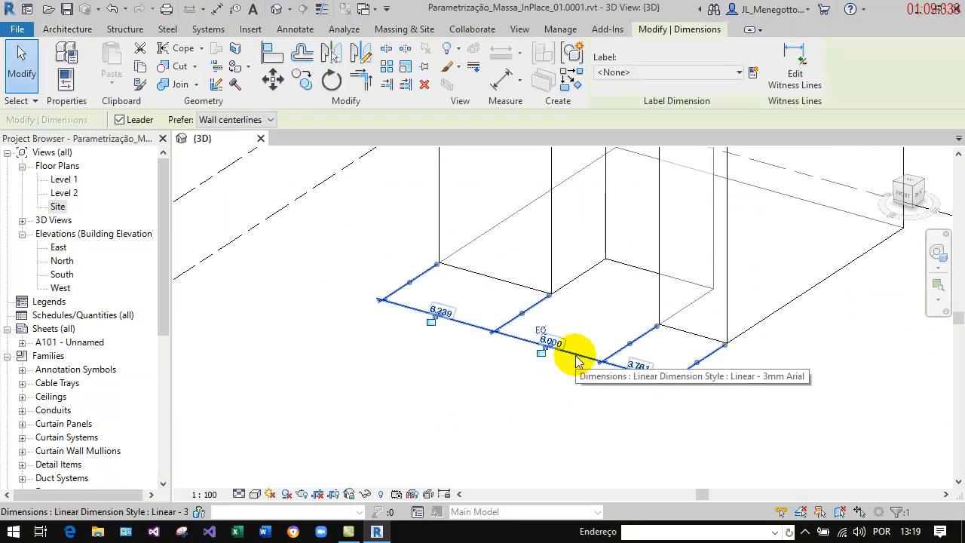
pyautogui.press('Delete')
# - Select the mass with the void and open it for in-place editing
pyautogui.scroll(-4, 575, 356)
pyautogui.moveTo(601, 341); pyautogui.dragTo(549, 421, button='middle')
pyautogui.scroll(-1, 542, 424)
pyautogui.scroll(-1, 632, 286)
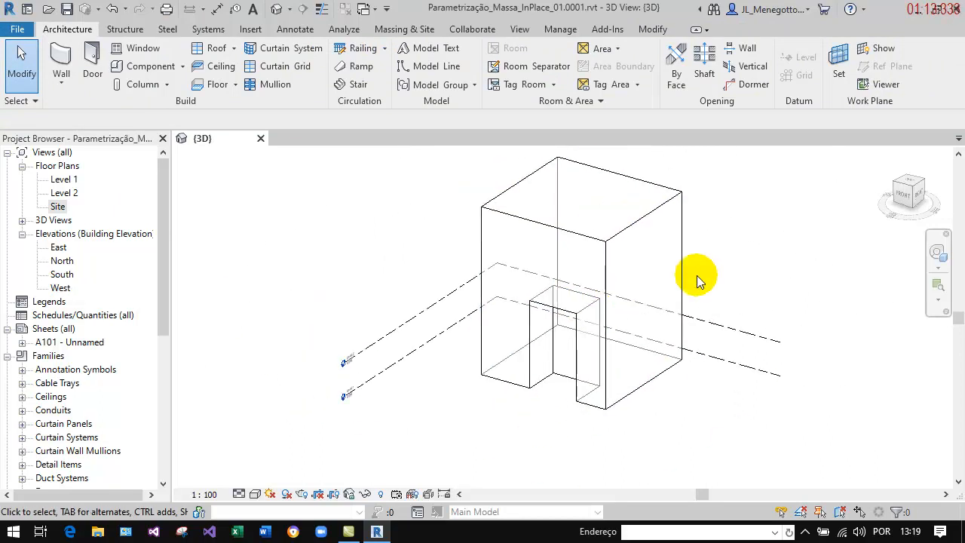
pyautogui.moveTo(694, 282); pyautogui.dragTo(667, 296, button='middle')
pyautogui.click(623, 238)
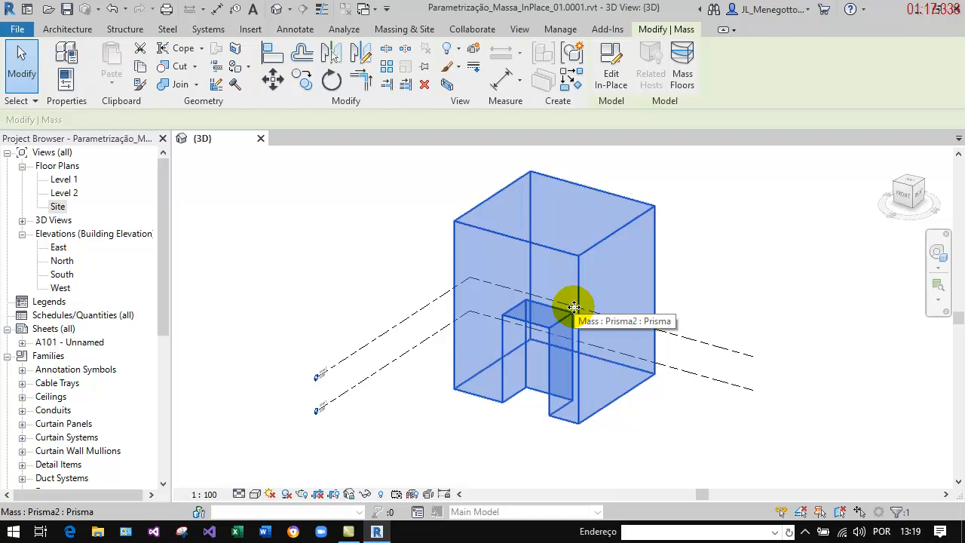
pyautogui.click(612, 82)
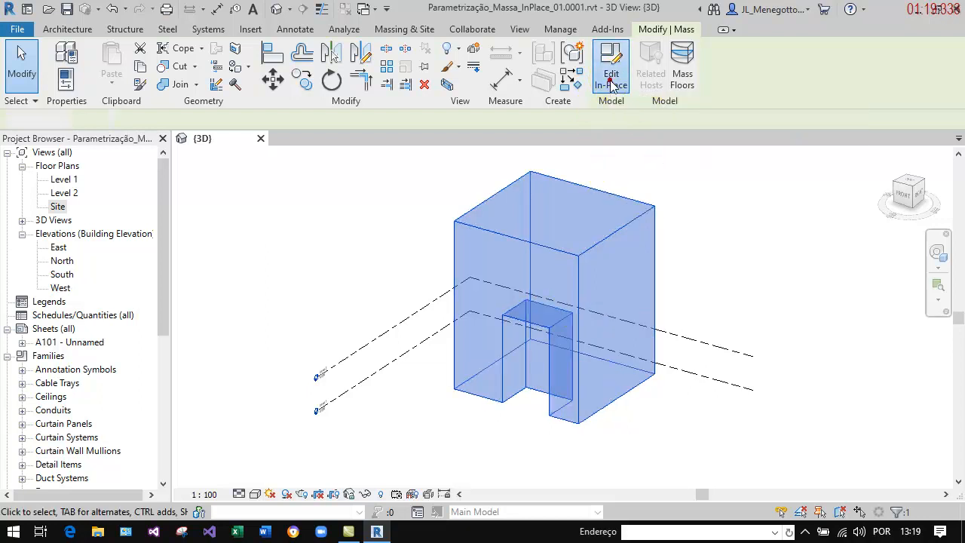
# - Examine the mass's Frente, Fundo and Altura dimensions and how the void's base relates to them
pyautogui.scroll(3, 534, 419)
pyautogui.scroll(-2, 713, 358)
pyautogui.moveTo(757, 405); pyautogui.dragTo(723, 447, button='middle')
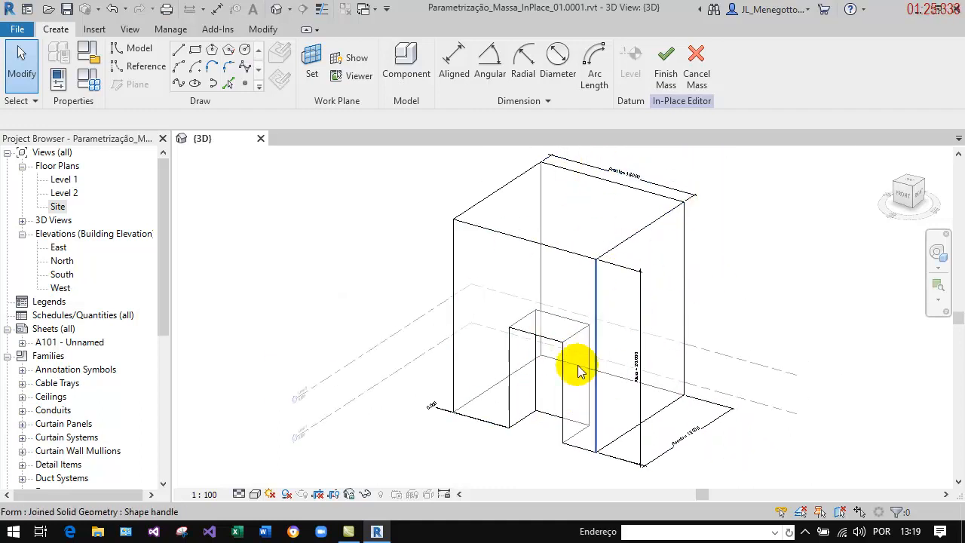
pyautogui.scroll(1, 555, 460)
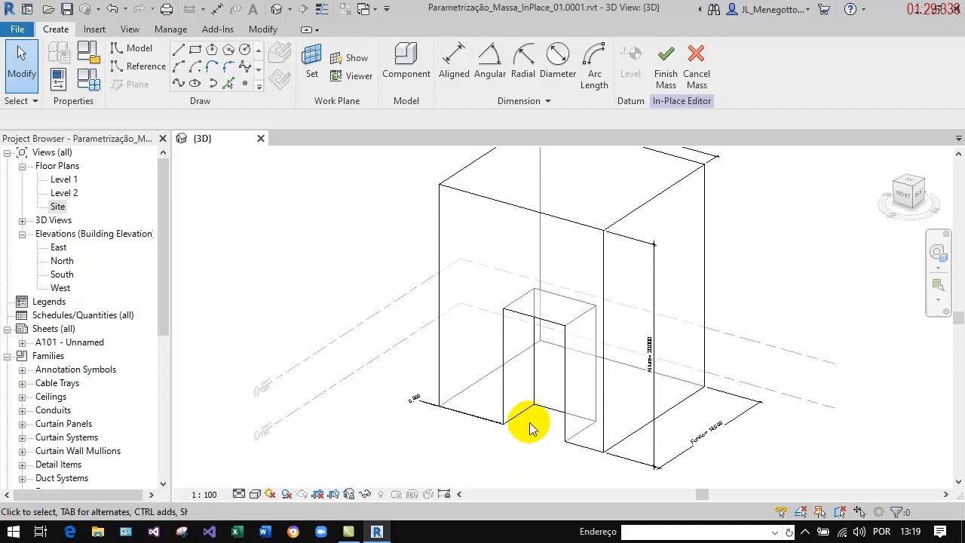
pyautogui.moveTo(617, 324); pyautogui.dragTo(620, 434, button='middle')
pyautogui.scroll(5, 616, 199)
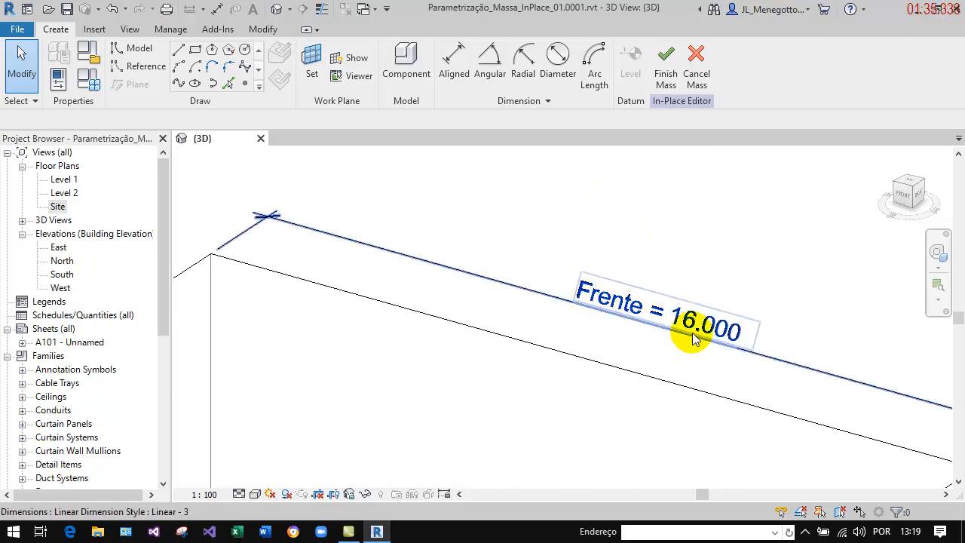
pyautogui.scroll(-5, 609, 239)
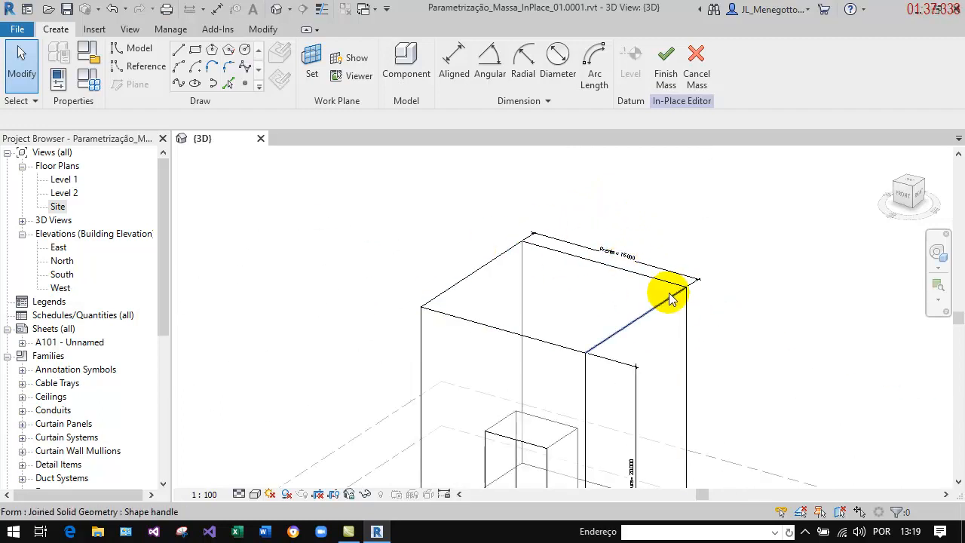
pyautogui.moveTo(741, 388); pyautogui.dragTo(728, 265, button='middle')
pyautogui.scroll(4, 532, 434)
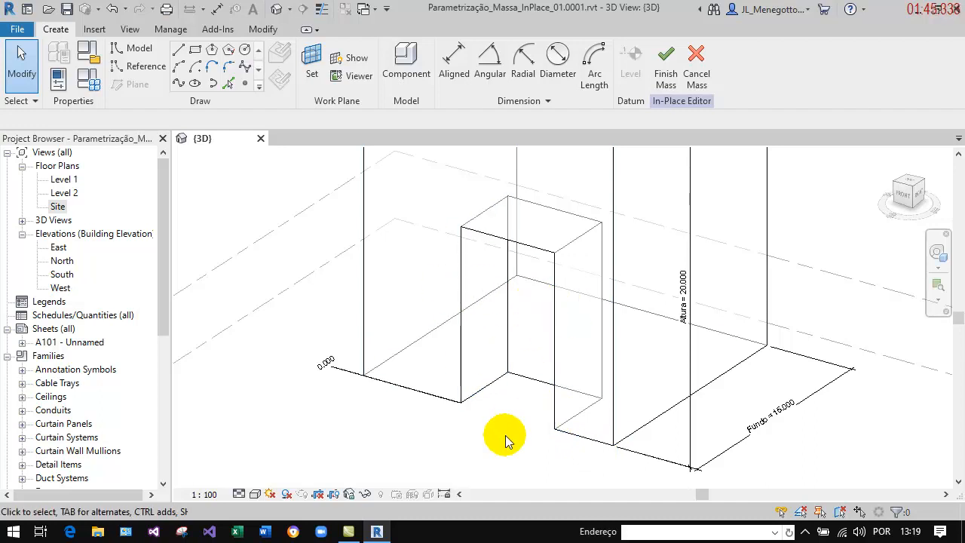
pyautogui.scroll(-2, 494, 448)
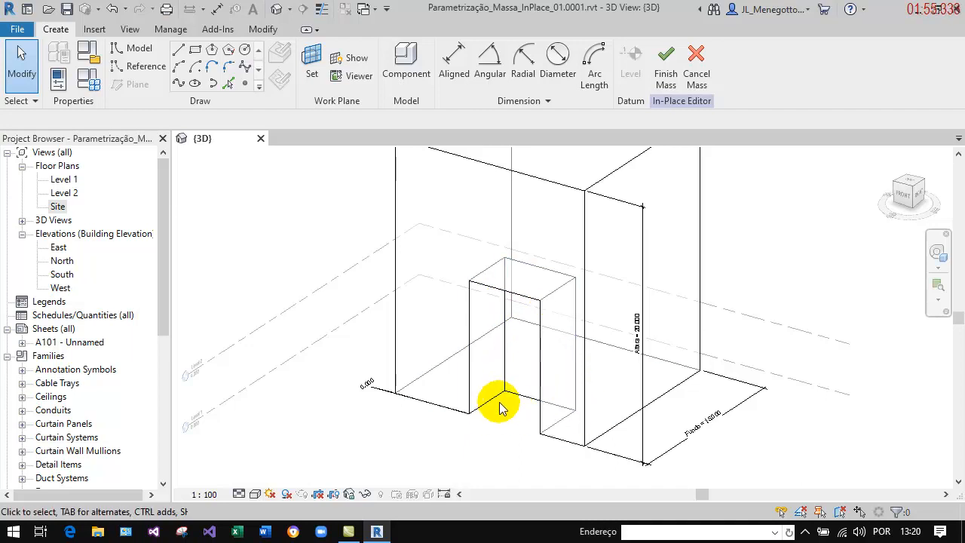
# - Select the void form, make its temporary height dimension permanent, and deselect the void
pyautogui.press('Tab')
pyautogui.press('Tab')
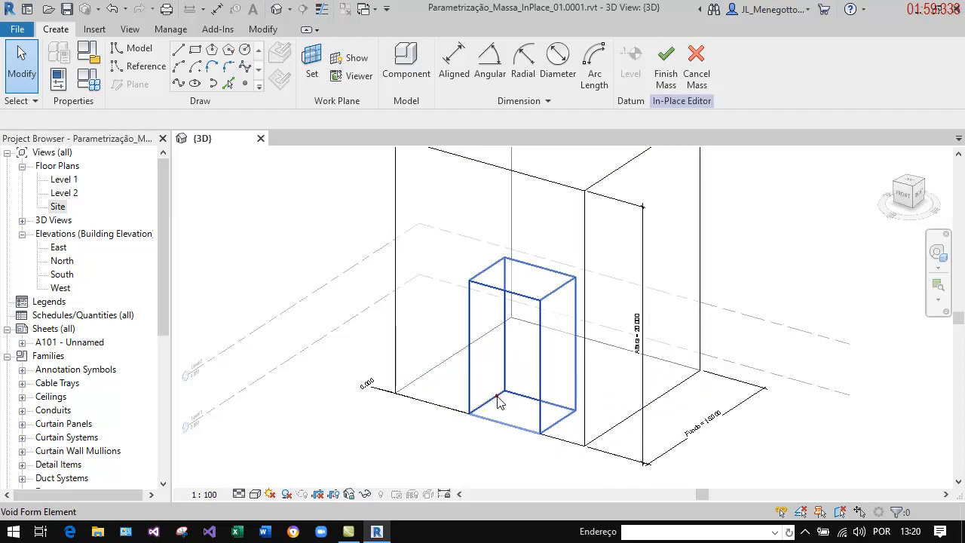
pyautogui.click(497, 396)
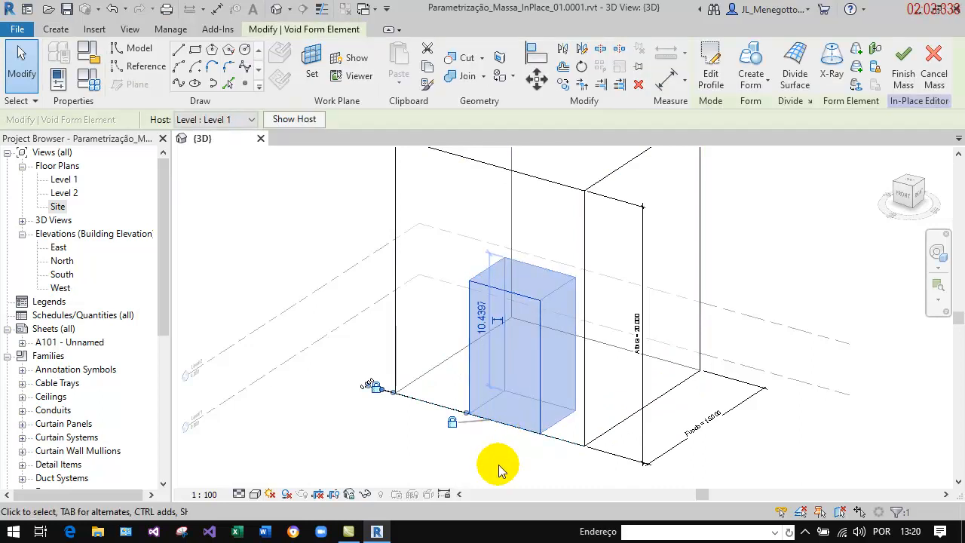
pyautogui.scroll(2, 502, 313)
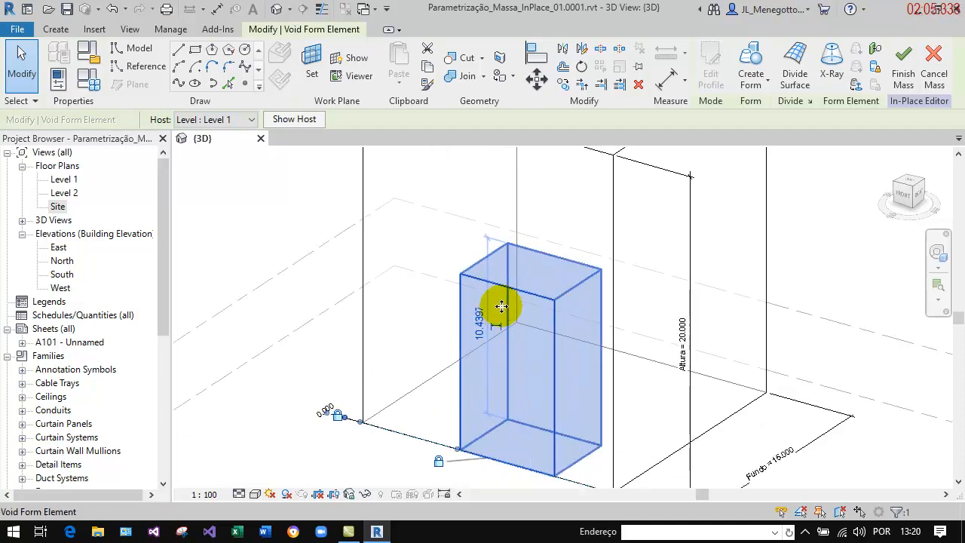
pyautogui.click(489, 267)
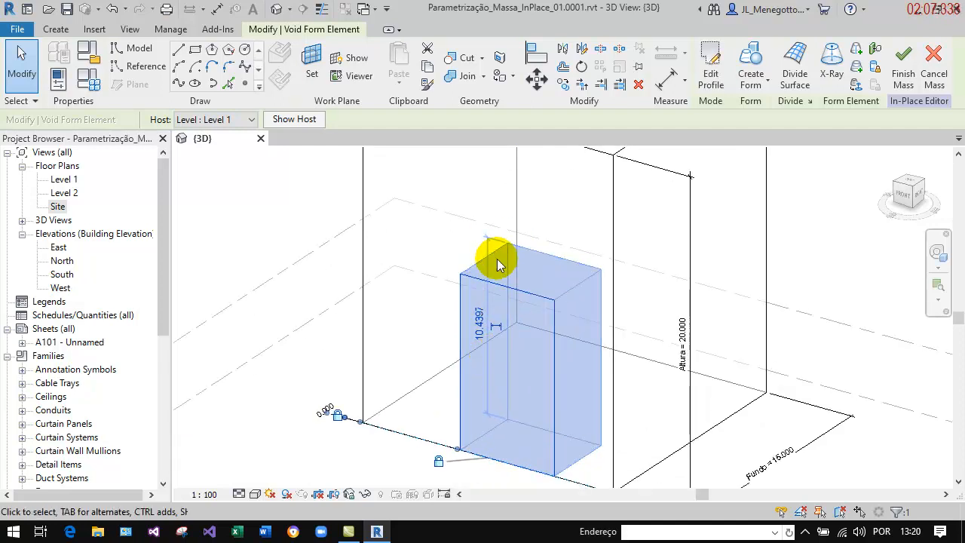
pyautogui.click(496, 330)
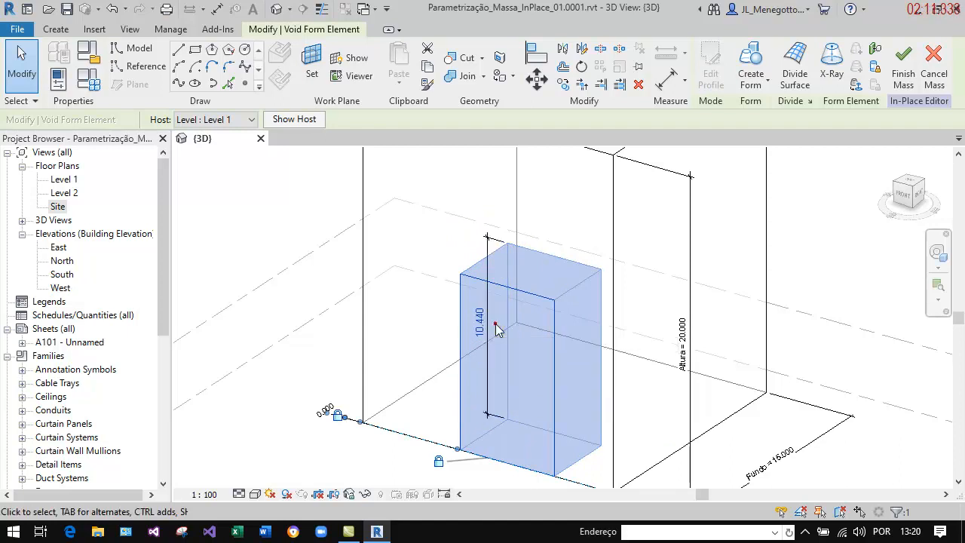
pyautogui.click(421, 324)
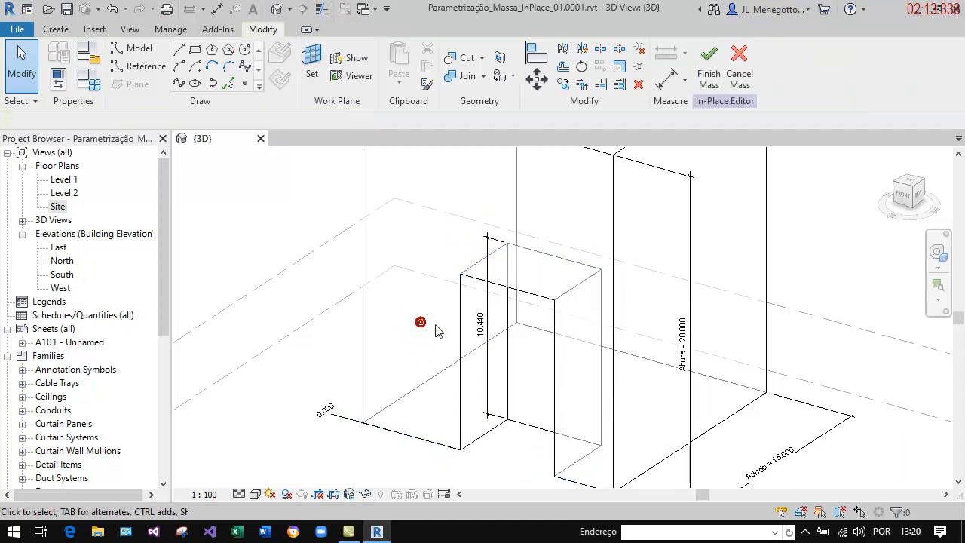
pyautogui.scroll(-1, 431, 334)
pyautogui.scroll(3, 495, 332)
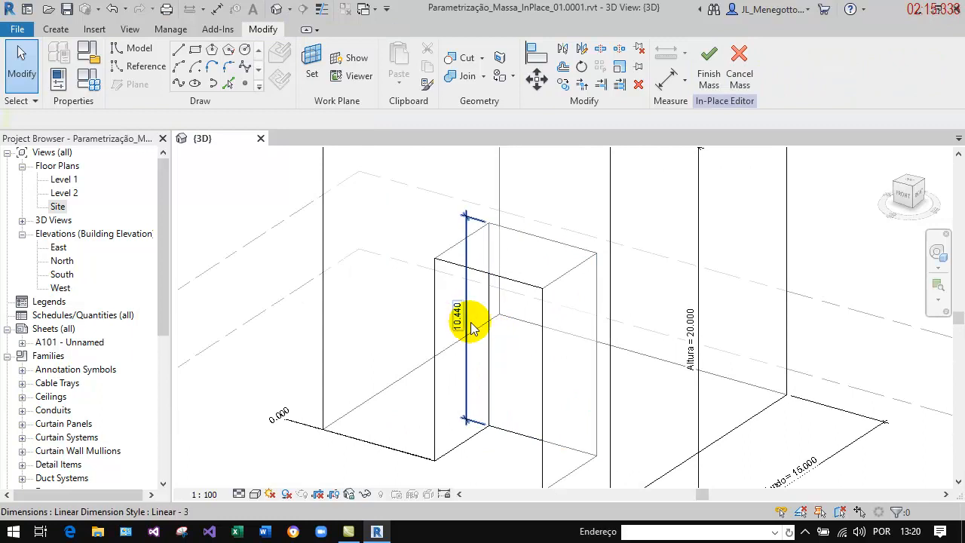
# - Select the void form's side surface, make its temporary width dimension permanent, and clear the selection
pyautogui.scroll(-2, 515, 408)
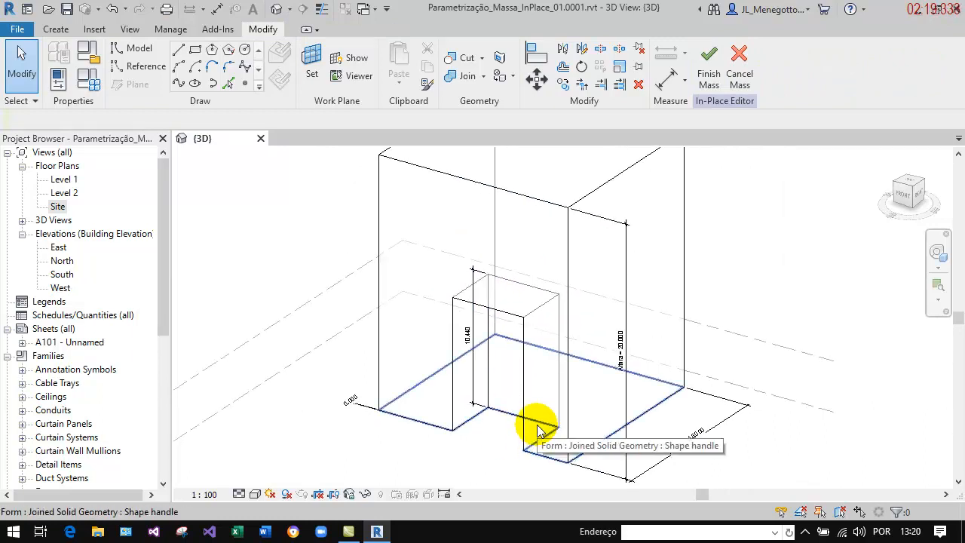
pyautogui.press('Tab')
pyautogui.press('Tab')
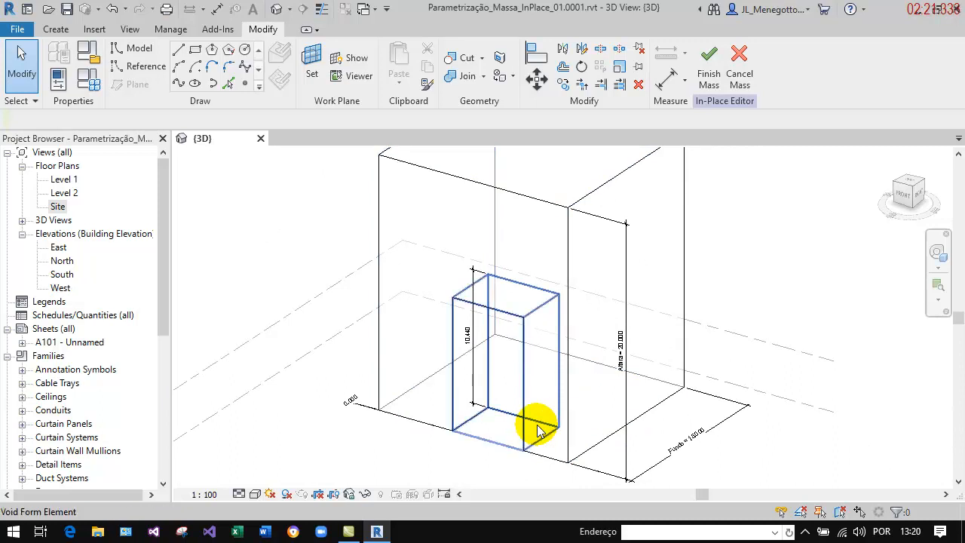
pyautogui.click(537, 428)
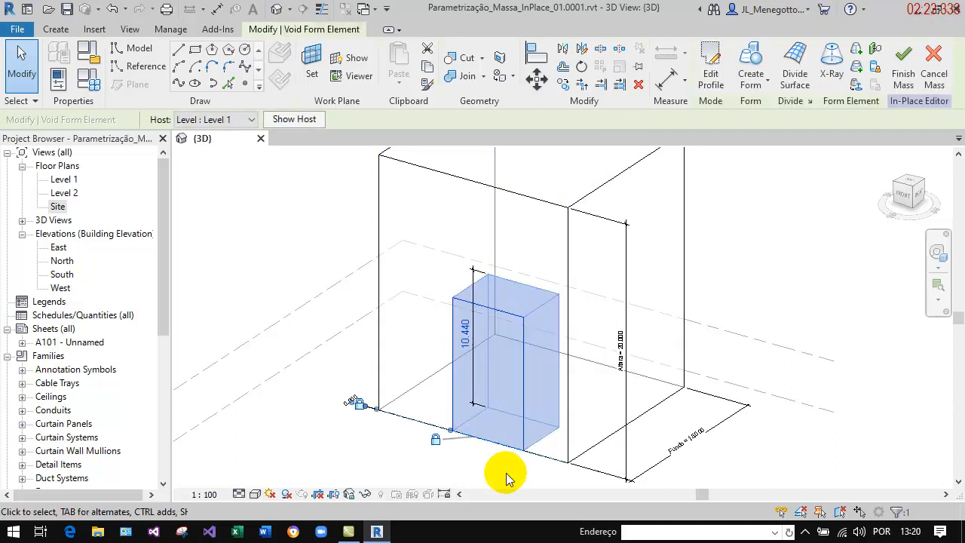
pyautogui.scroll(1, 492, 474)
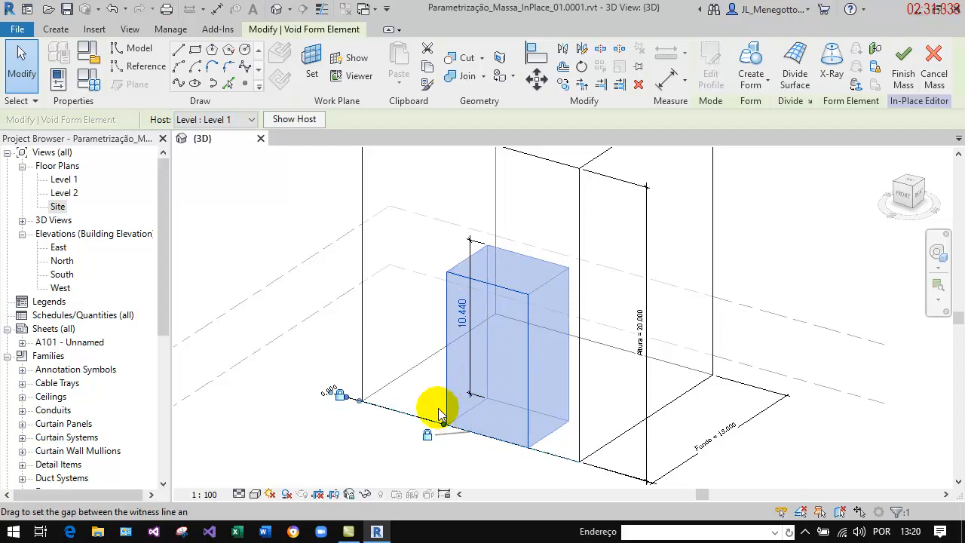
pyautogui.click(545, 439)
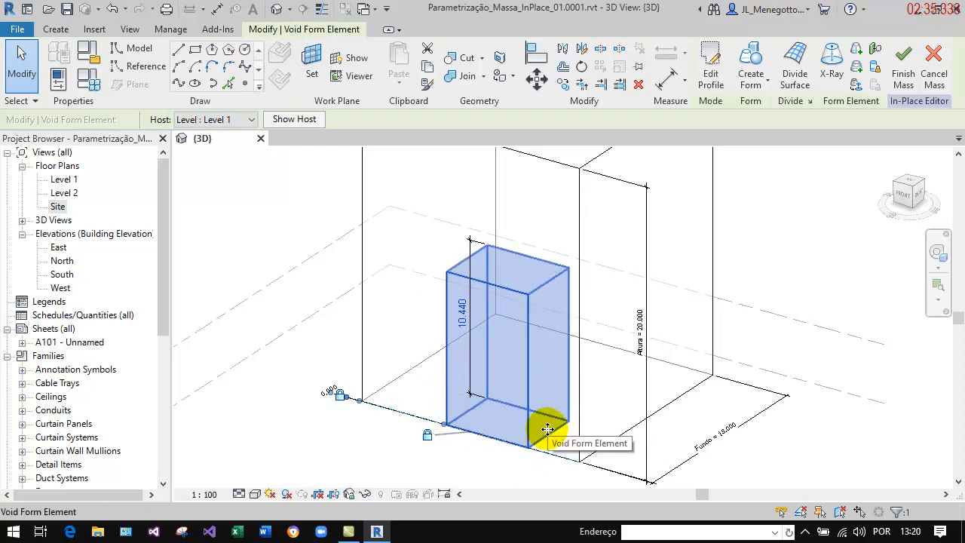
pyautogui.press('Tab')
pyautogui.press('Tab')
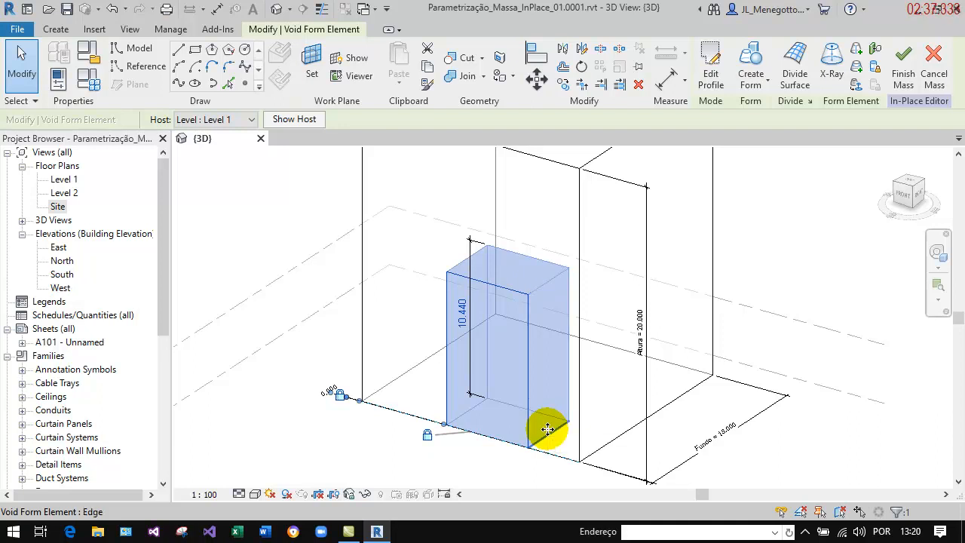
pyautogui.press('Tab')
pyautogui.press('Tab')
pyautogui.press('Tab')
pyautogui.press('Tab')
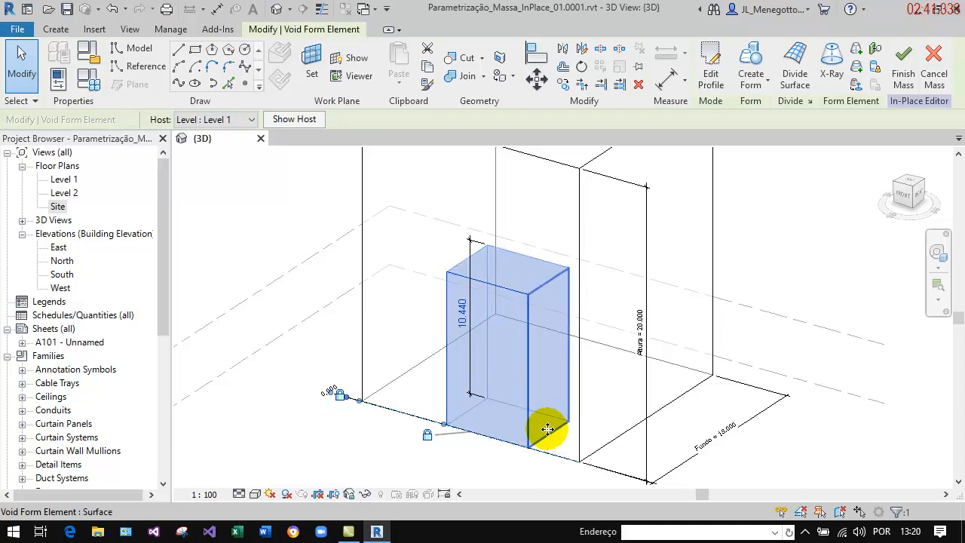
pyautogui.click(548, 430)
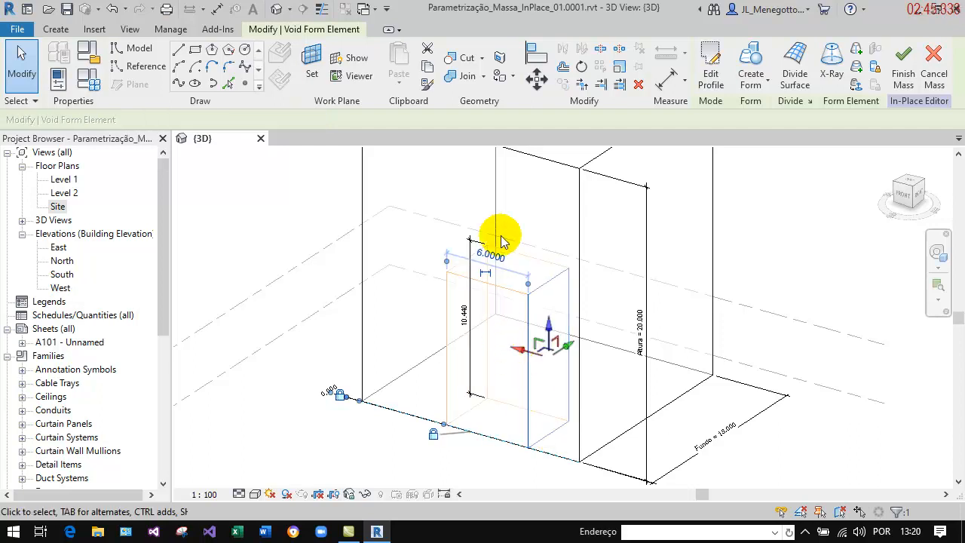
pyautogui.click(485, 274)
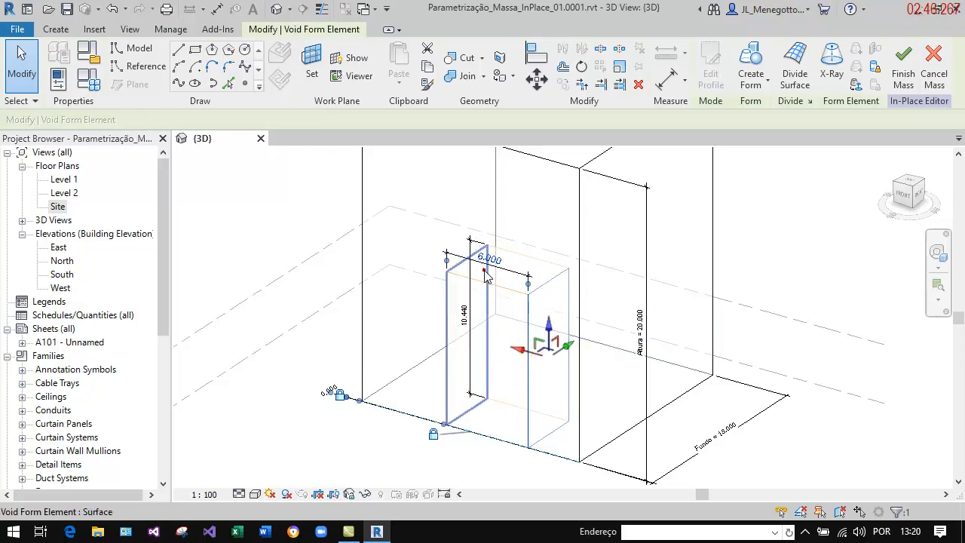
pyautogui.click(339, 472)
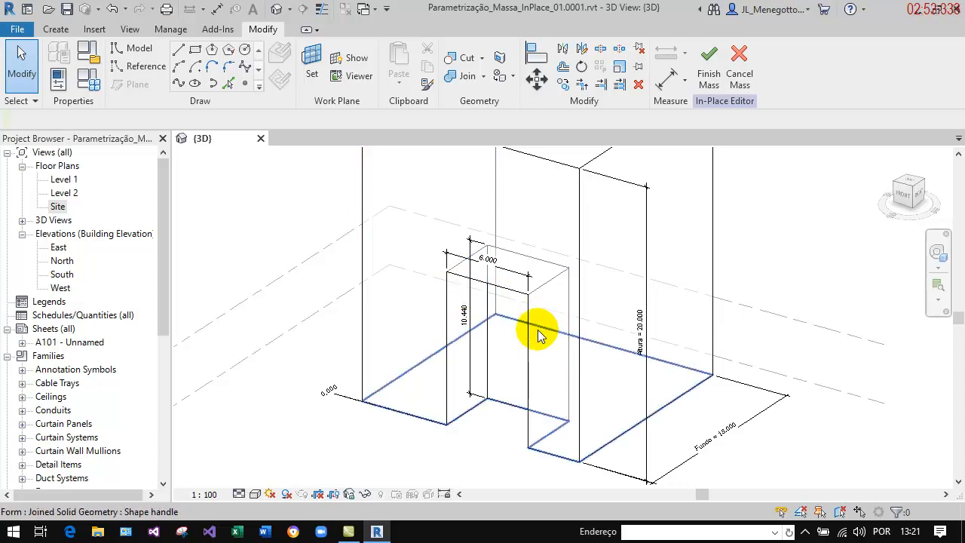
pyautogui.click(494, 264)
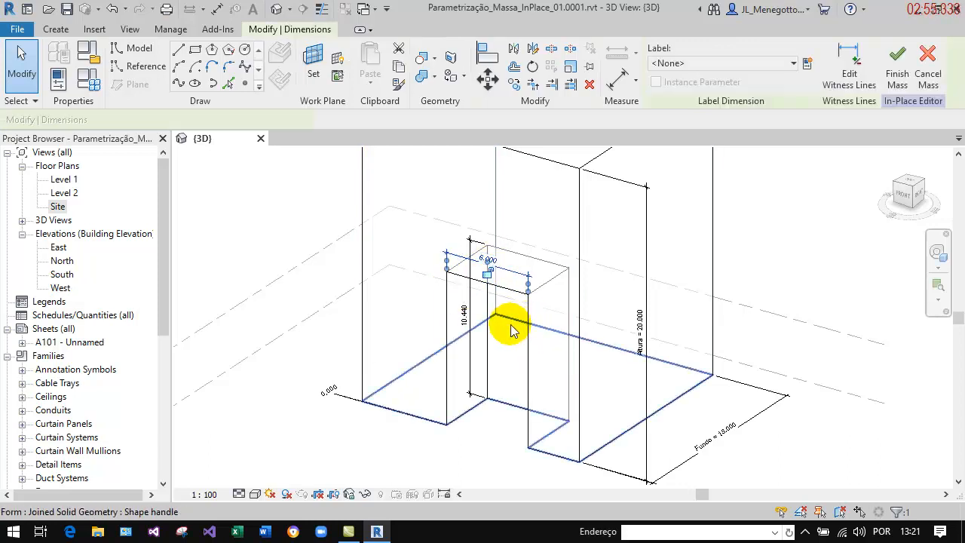
pyautogui.click(491, 326)
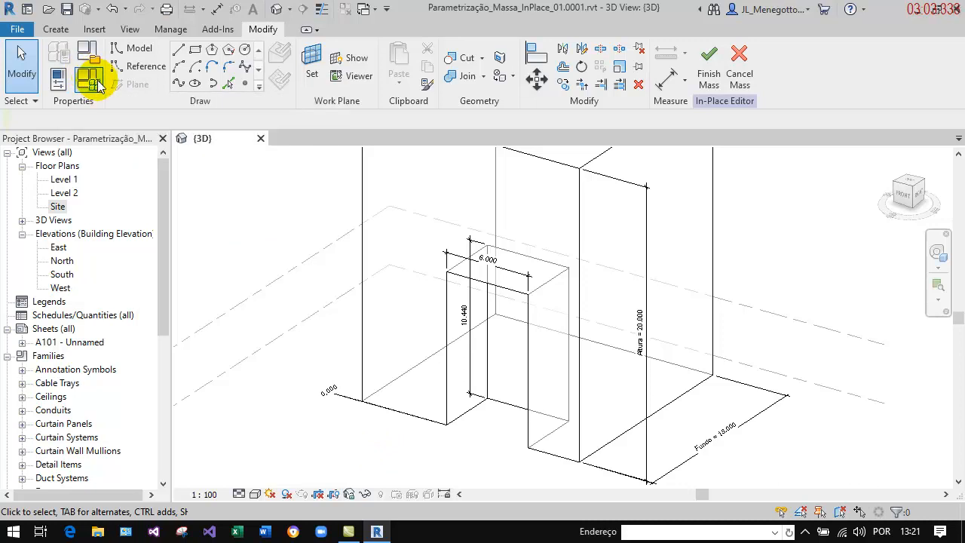
pyautogui.click(517, 281)
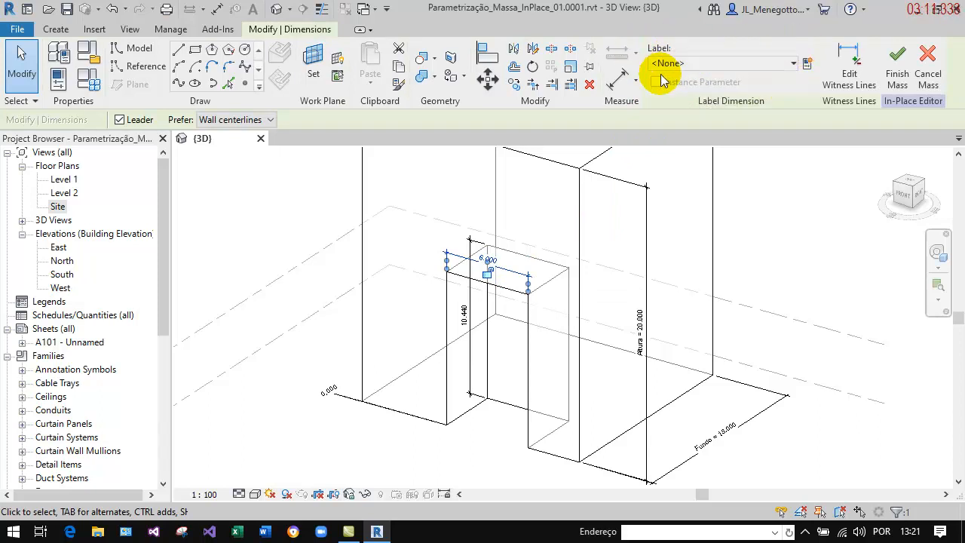
pyautogui.click(411, 438)
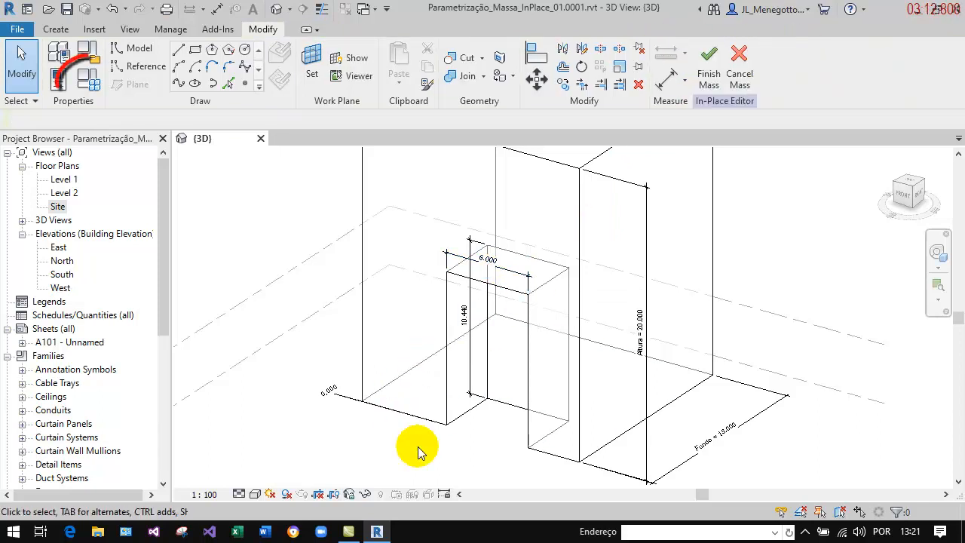
# - Create a family parameter named F3 as an instance Length parameter grouped under Dimensions
pyautogui.click(89, 80)
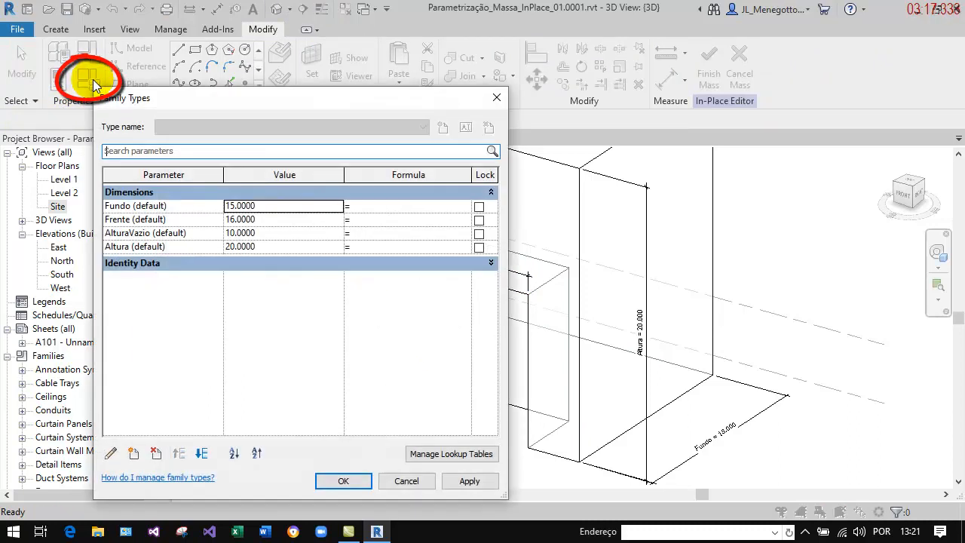
pyautogui.moveTo(251, 103); pyautogui.dragTo(419, 67)
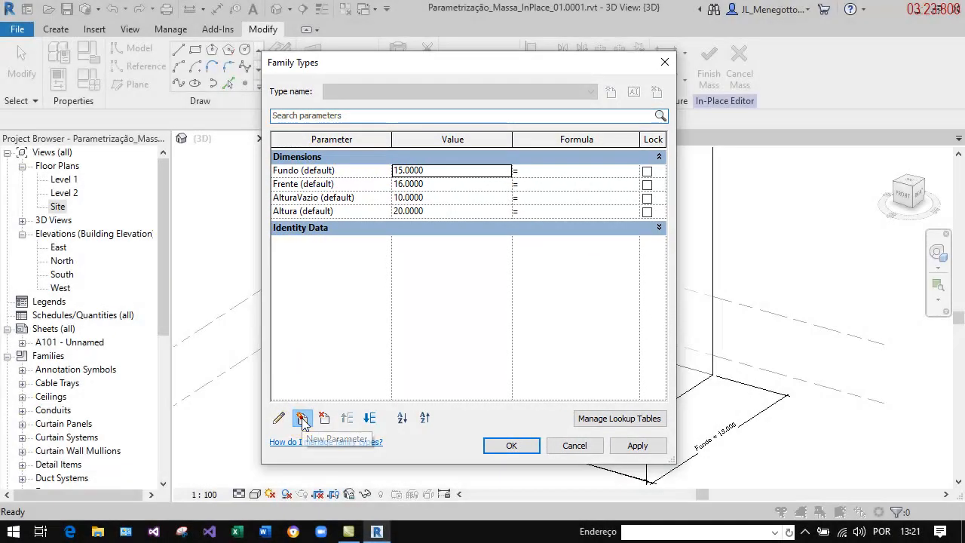
pyautogui.click(303, 418)
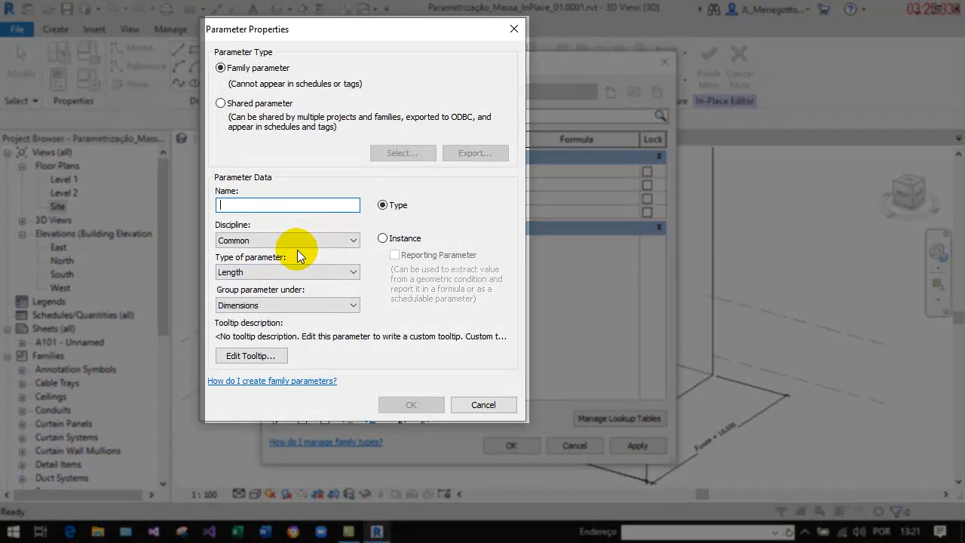
pyautogui.write('F3')
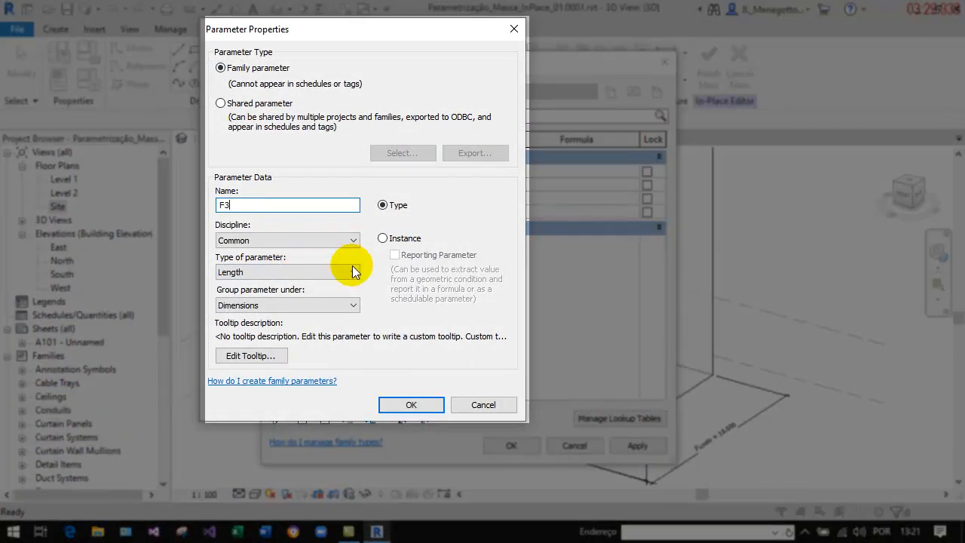
pyautogui.click(383, 238)
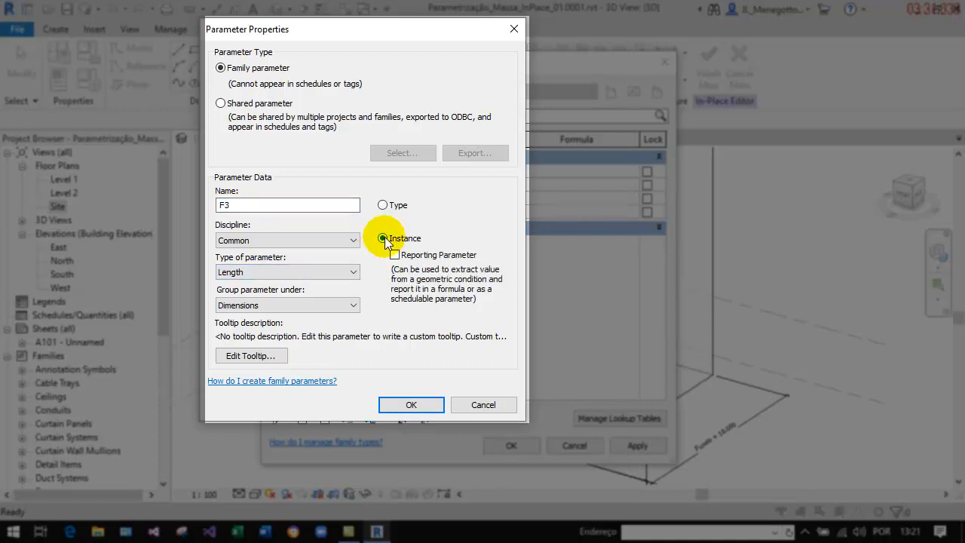
pyautogui.click(238, 205)
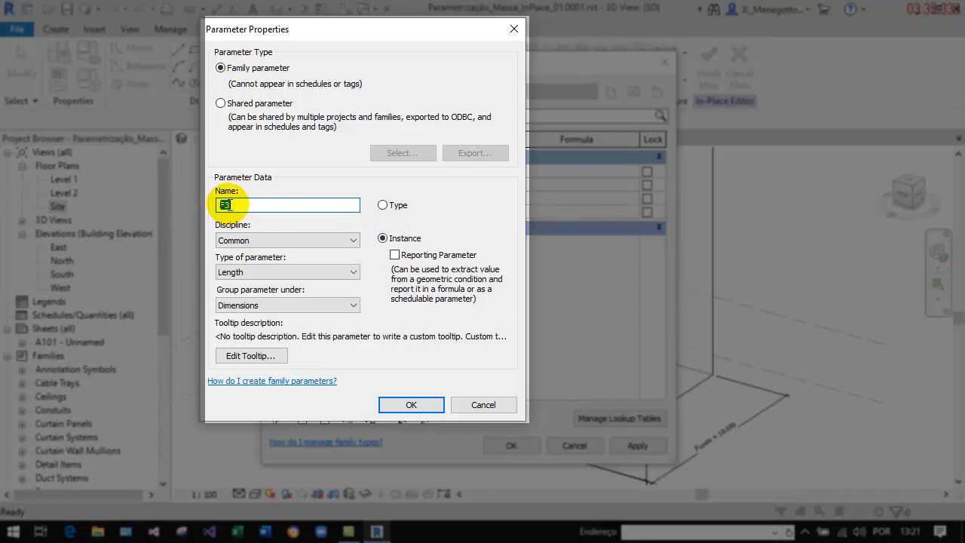
pyautogui.click(225, 204)
pyautogui.doubleClick(232, 205)
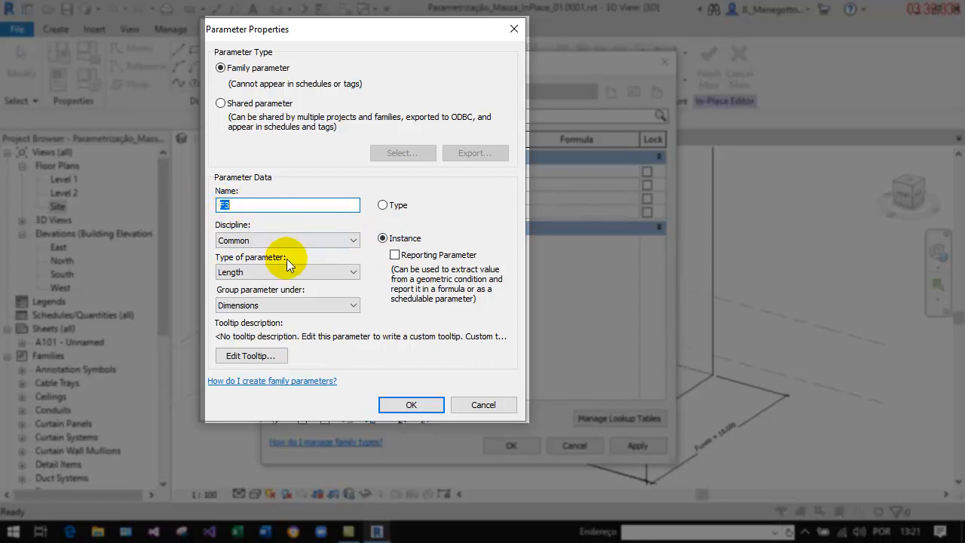
pyautogui.click(408, 406)
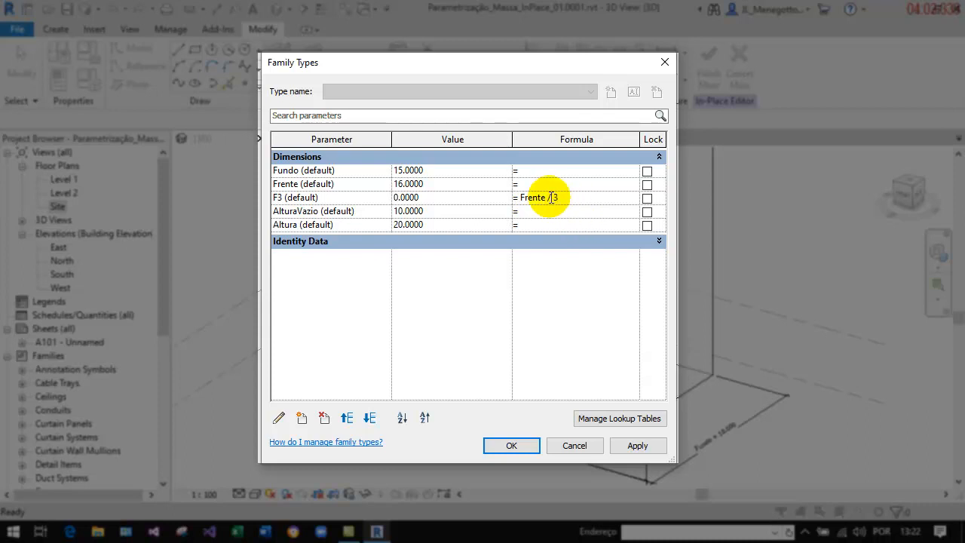
# - Give the F3 parameter the formula Frente / 3, apply it, and close the family types
pyautogui.doubleClick(540, 197)
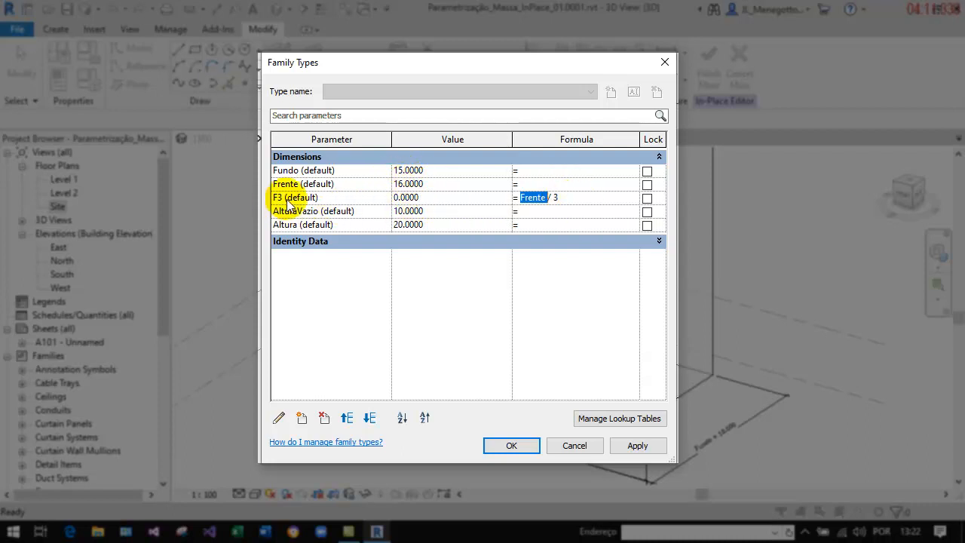
pyautogui.click(645, 451)
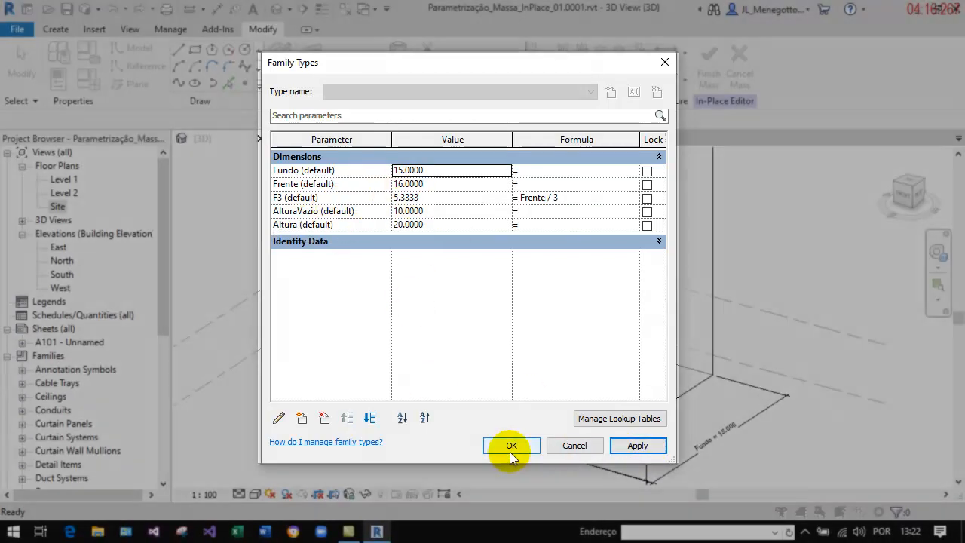
pyautogui.click(511, 447)
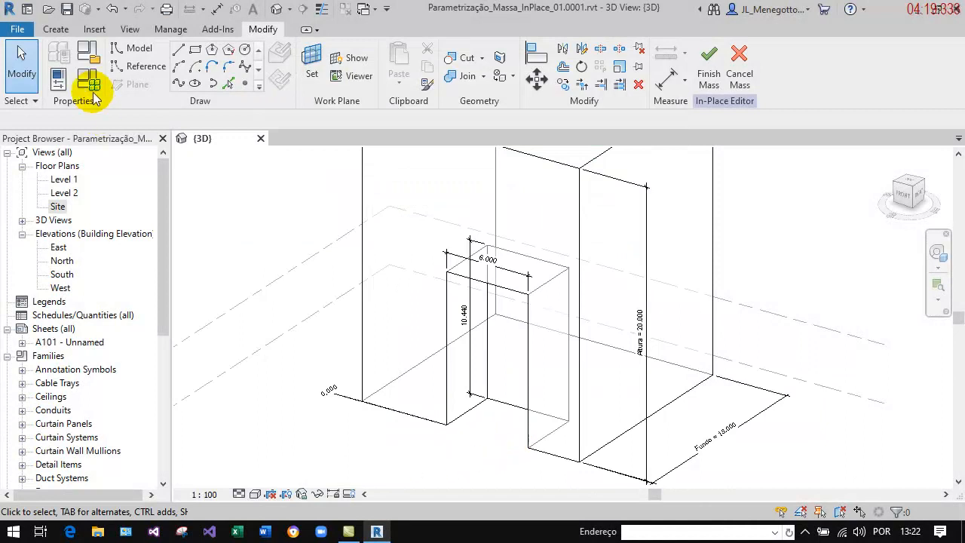
# - Label the void's width dimension with the F3 parameter and deselect it
pyautogui.click(513, 274)
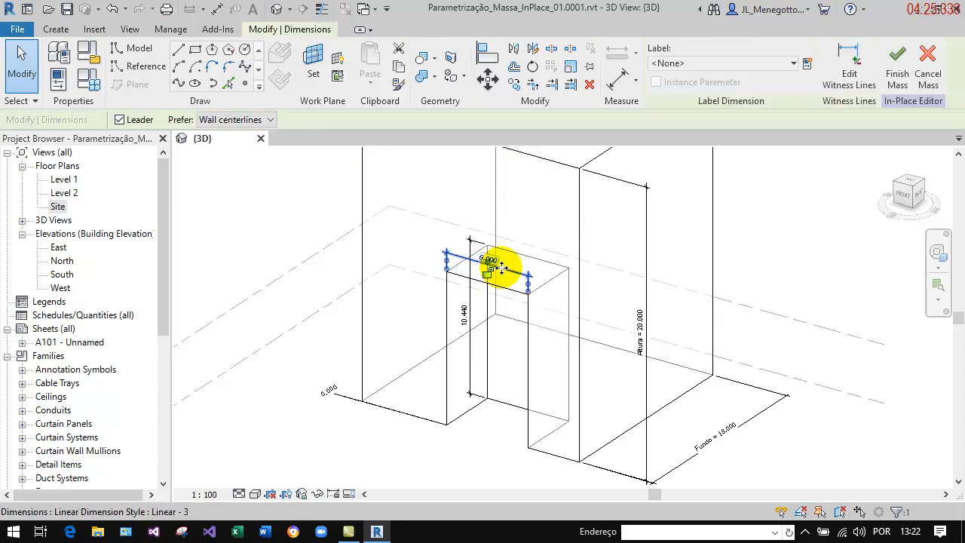
pyautogui.click(792, 65)
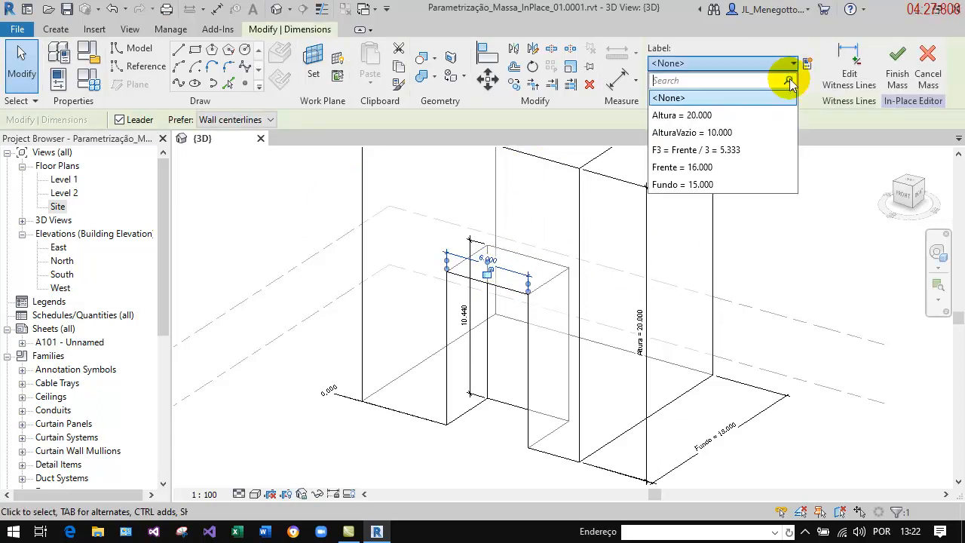
pyautogui.click(748, 150)
pyautogui.click(797, 227)
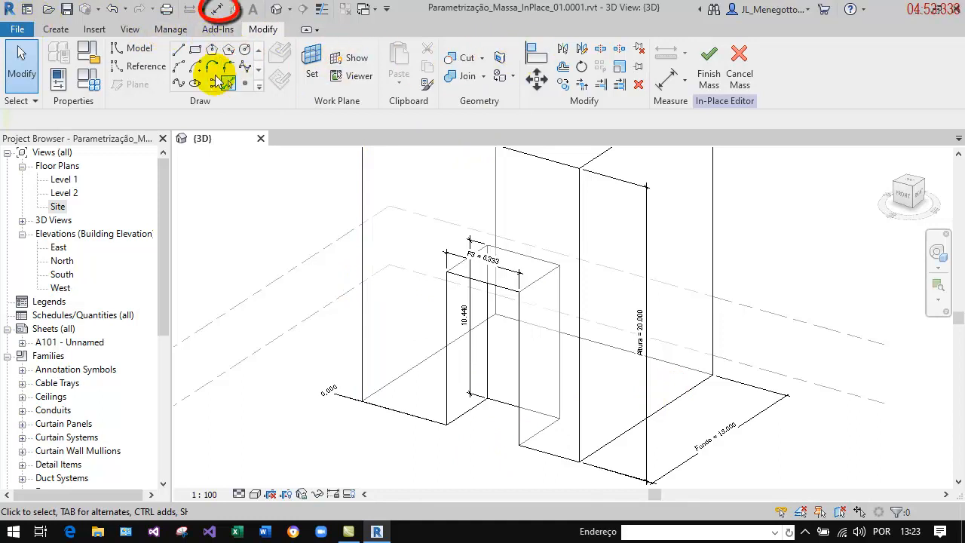
# - Place an aligned dimension along the front base between the mass's side face and the void's nearest side face
pyautogui.click(217, 10)
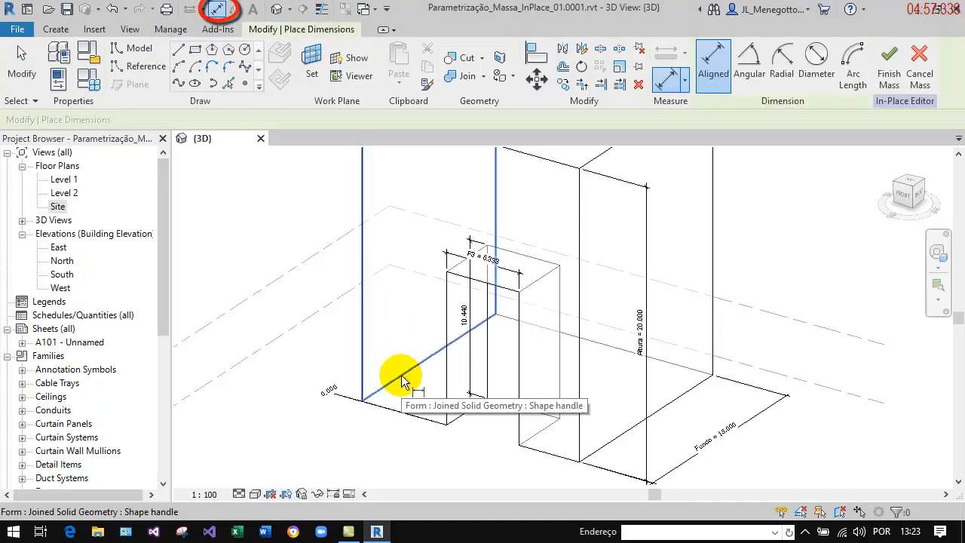
pyautogui.click(462, 420)
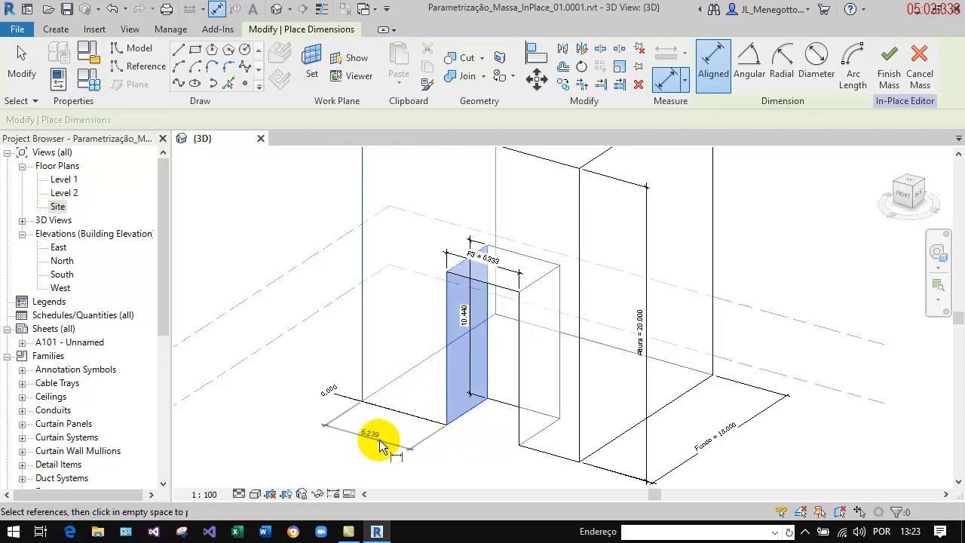
pyautogui.click(379, 440)
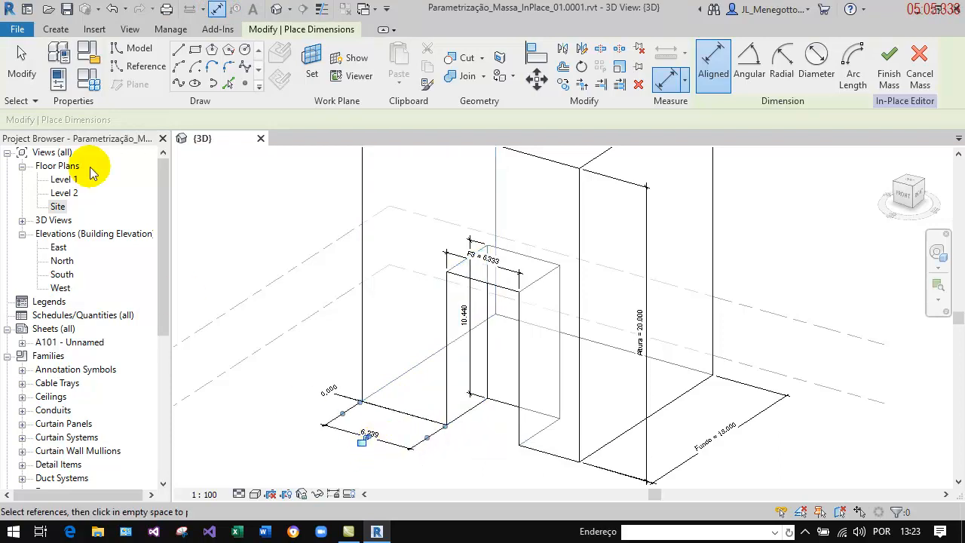
pyautogui.click(23, 68)
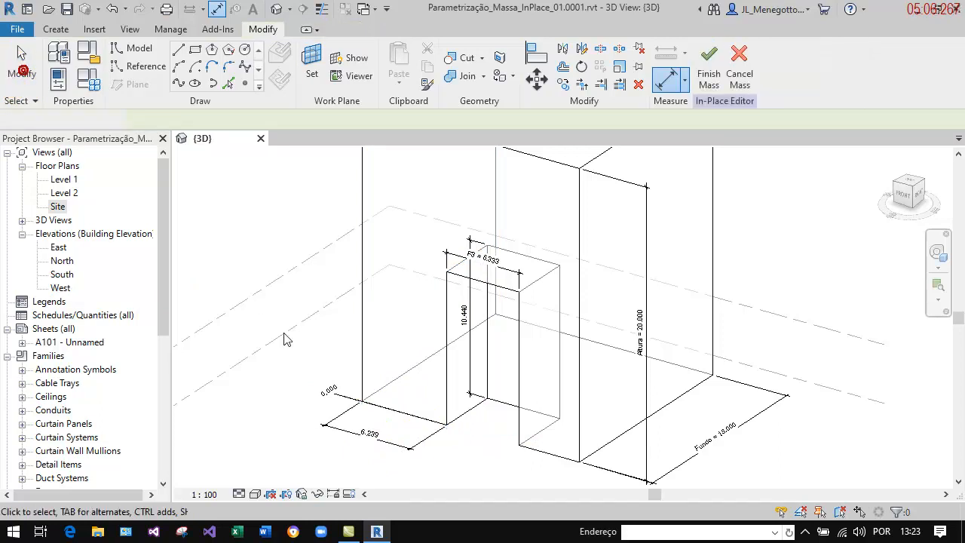
# - Label the new offset dimension between the mass's side and the void with the F3 parameter
pyautogui.click(340, 428)
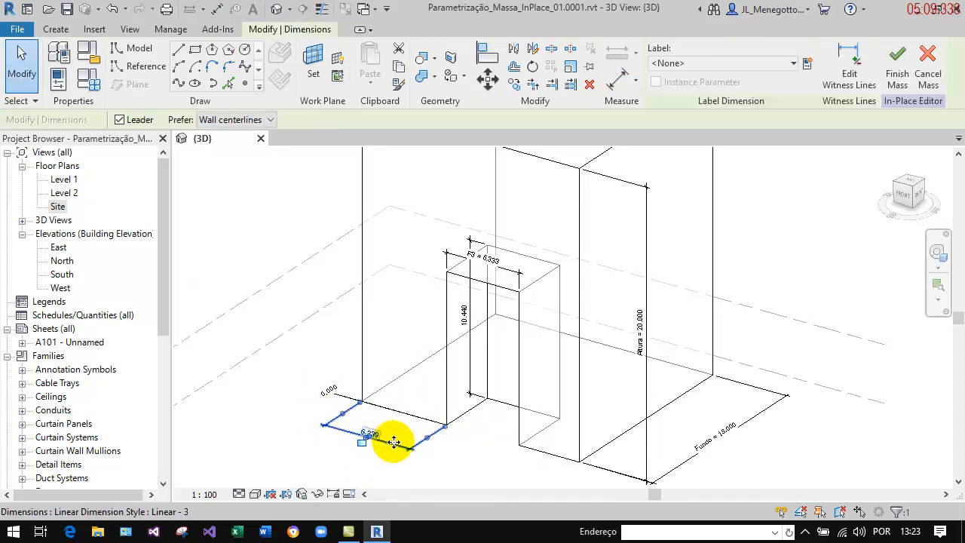
pyautogui.click(793, 63)
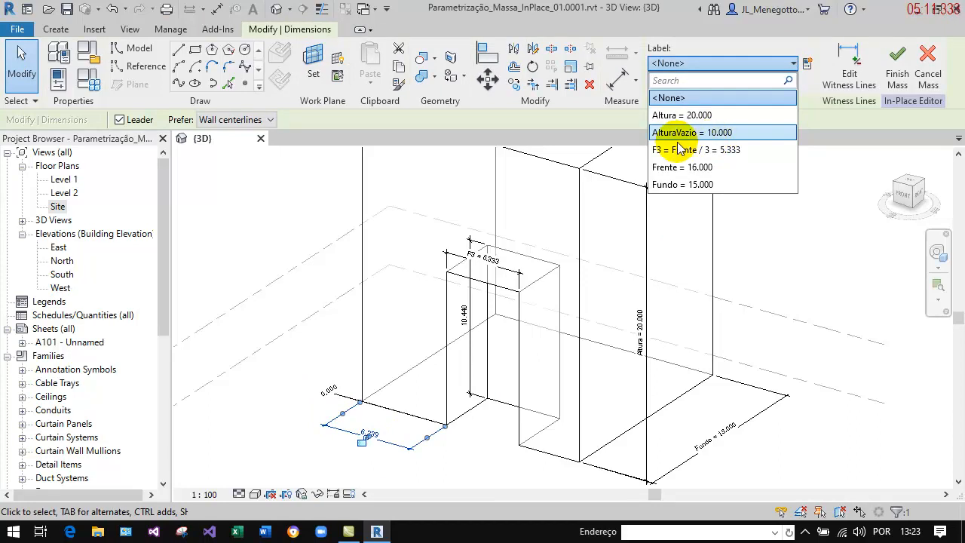
pyautogui.click(745, 151)
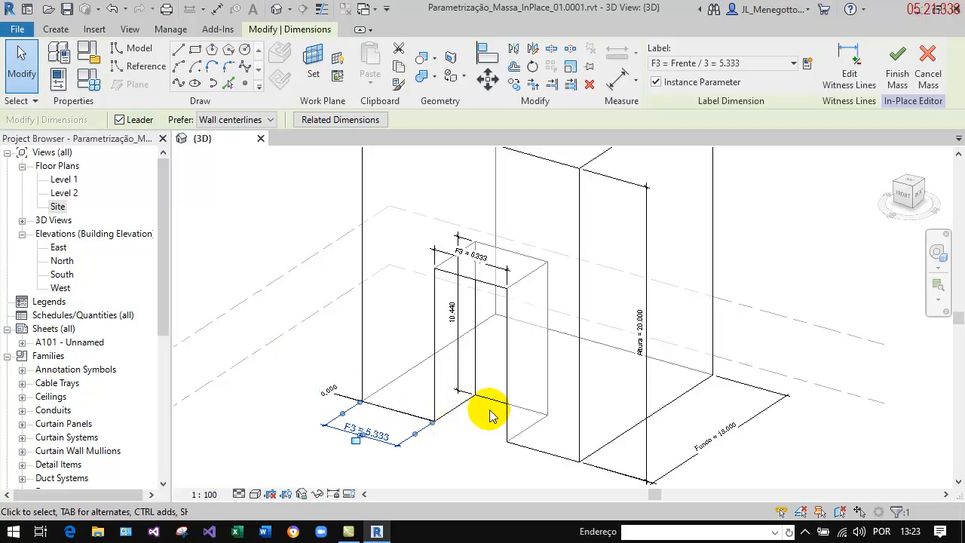
# - Select the void's back face and make its temporary depth dimension permanent
pyautogui.click(459, 447)
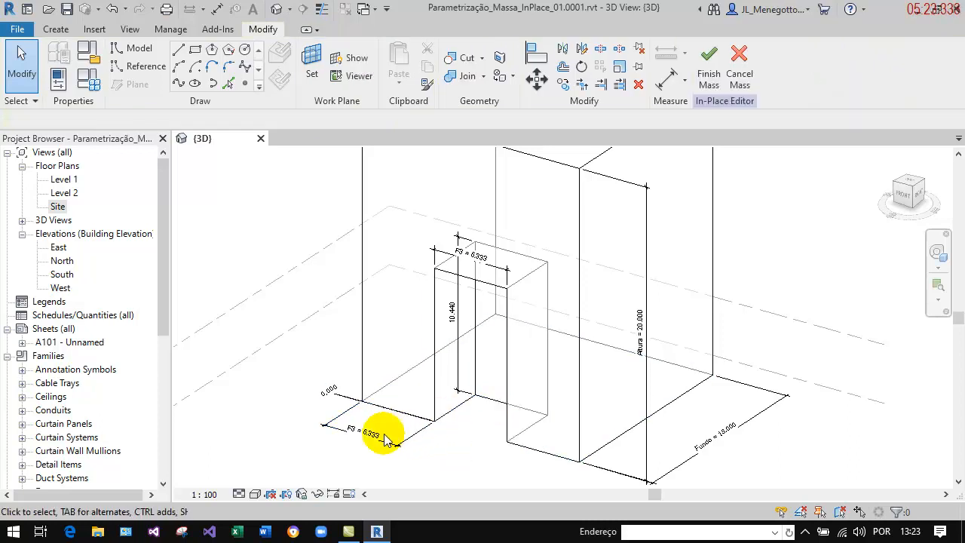
pyautogui.scroll(2, 430, 448)
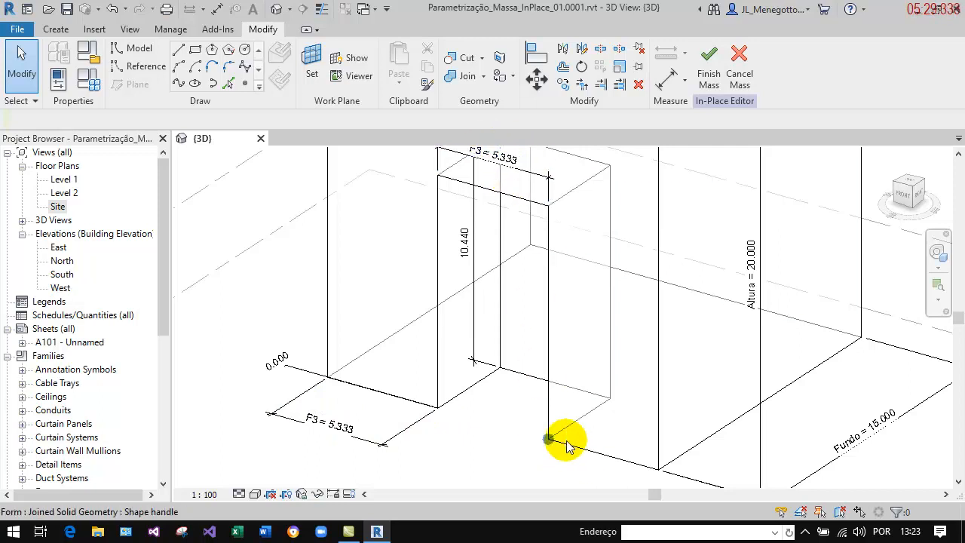
pyautogui.scroll(-3, 593, 409)
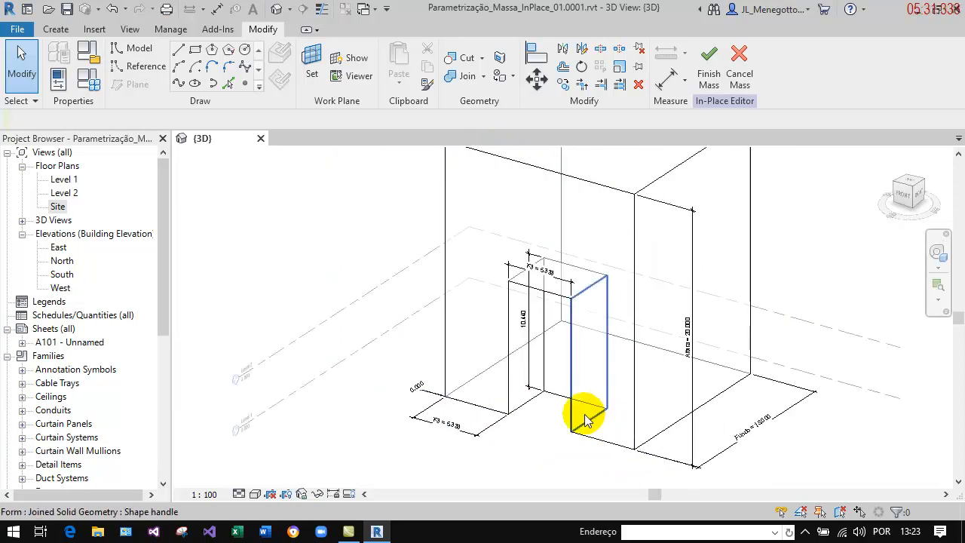
pyautogui.moveTo(532, 451); pyautogui.dragTo(463, 453, button='middle')
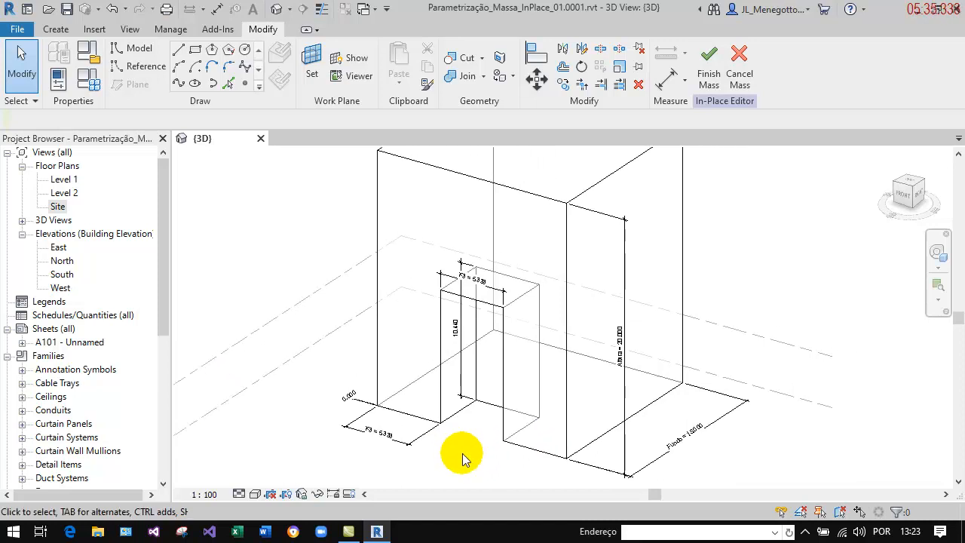
pyautogui.scroll(2, 478, 443)
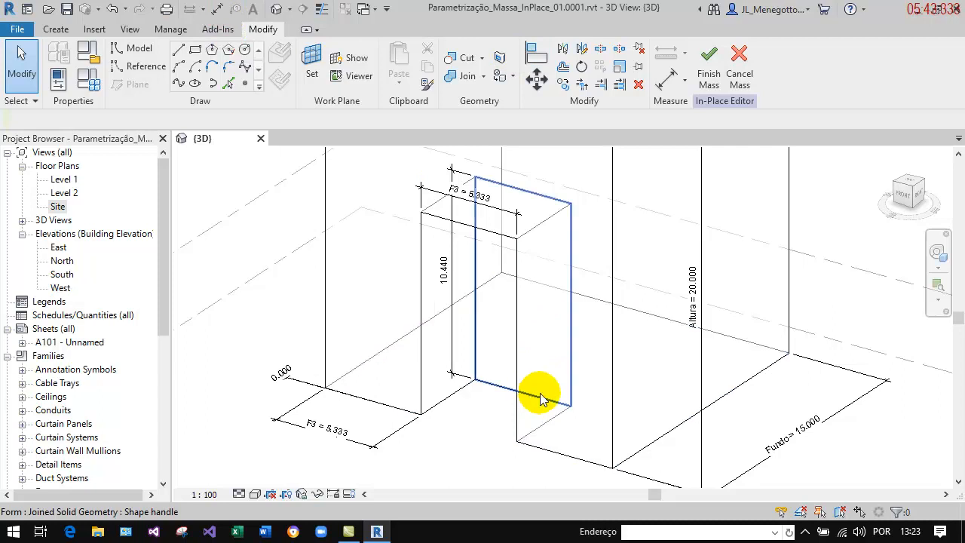
pyautogui.press('Tab')
pyautogui.press('Tab')
pyautogui.press('Tab')
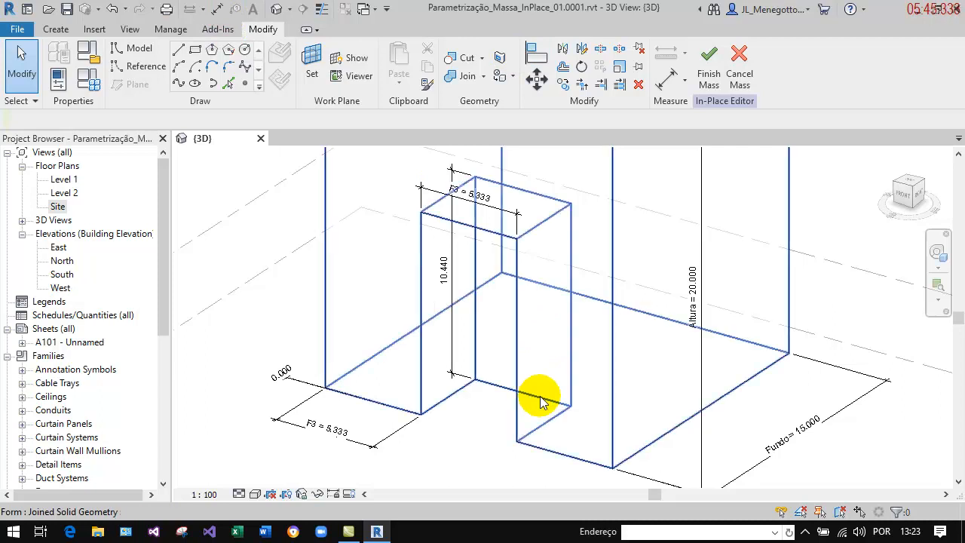
pyautogui.click(540, 402)
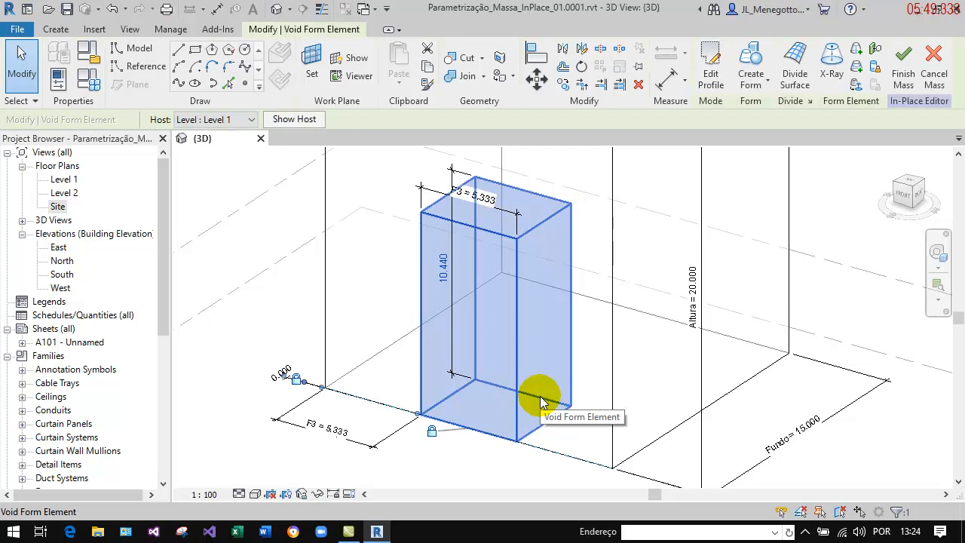
pyautogui.press('Tab')
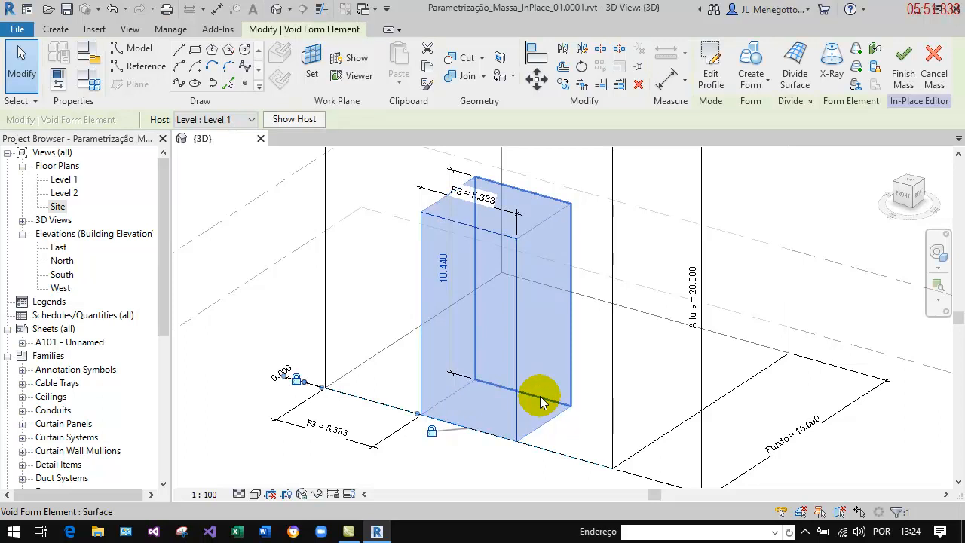
pyautogui.click(540, 402)
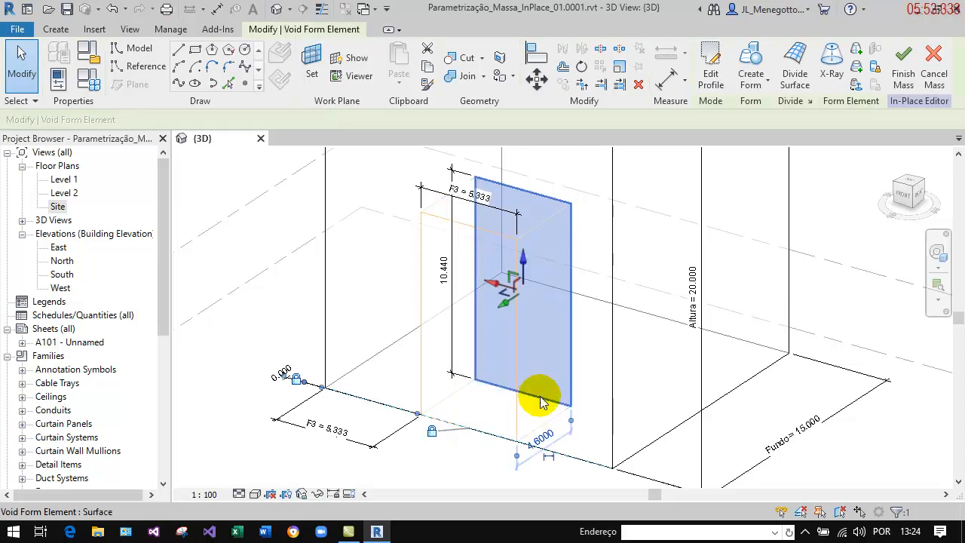
pyautogui.click(450, 466)
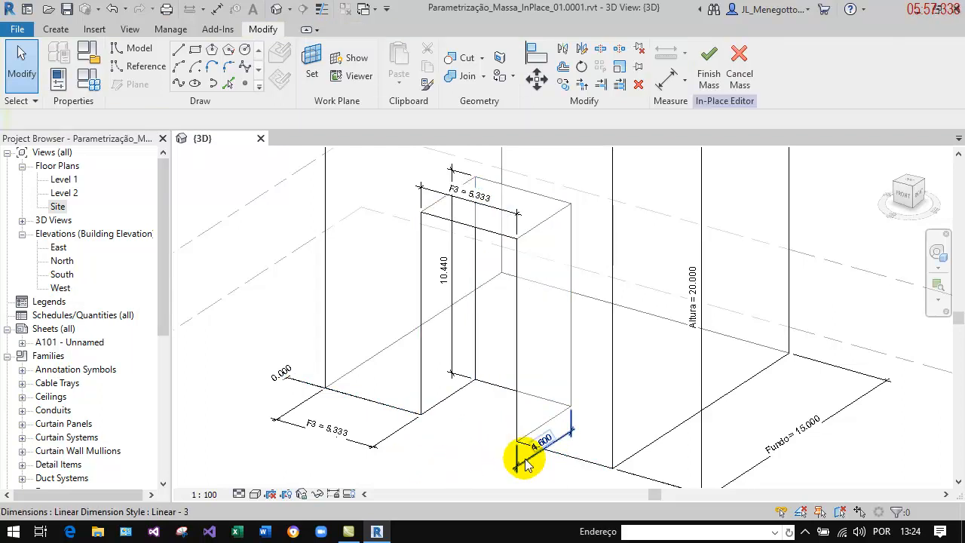
# - Label the void's depth dimension with a new instance family parameter named Fundo_Vazio, grouped under Dimensions
pyautogui.click(566, 444)
pyautogui.click(808, 63)
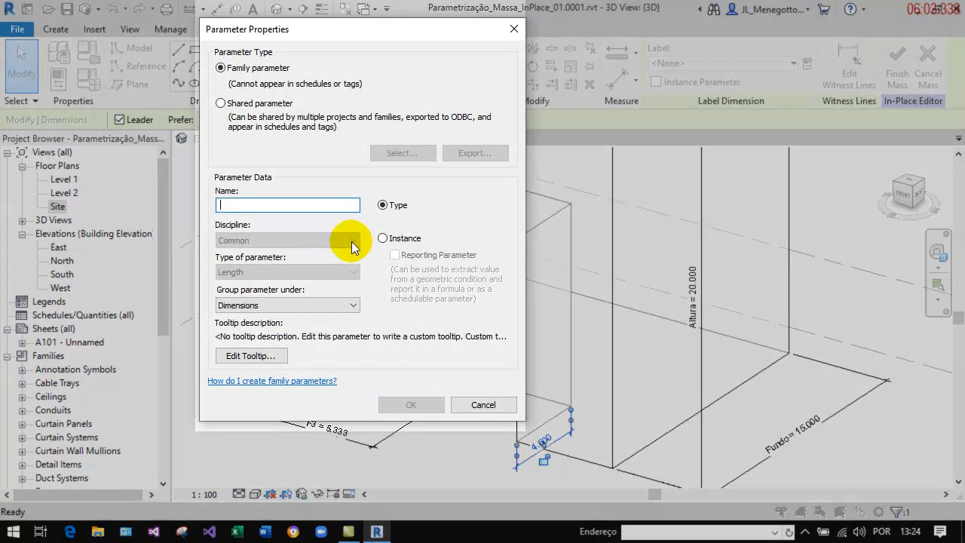
pyautogui.write('Fundo_Vazio')
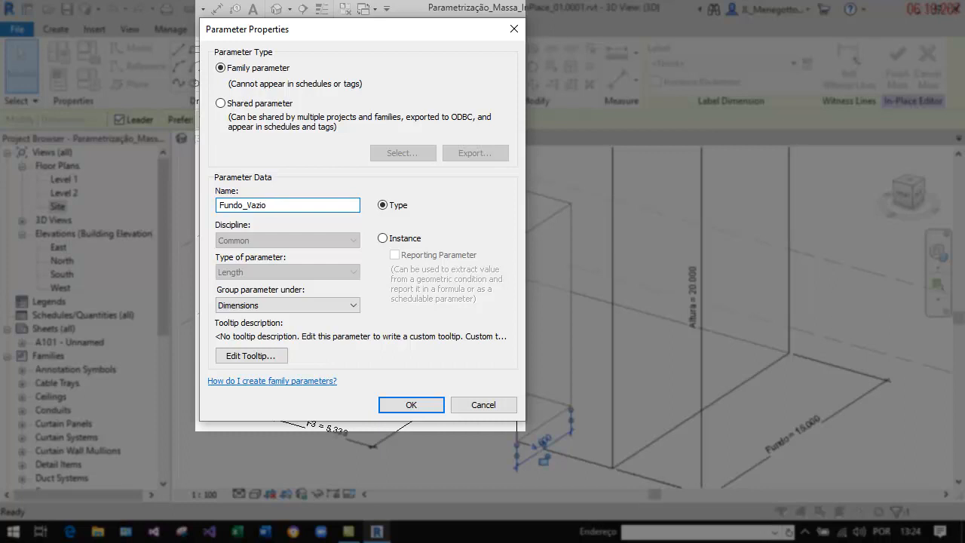
pyautogui.click(385, 240)
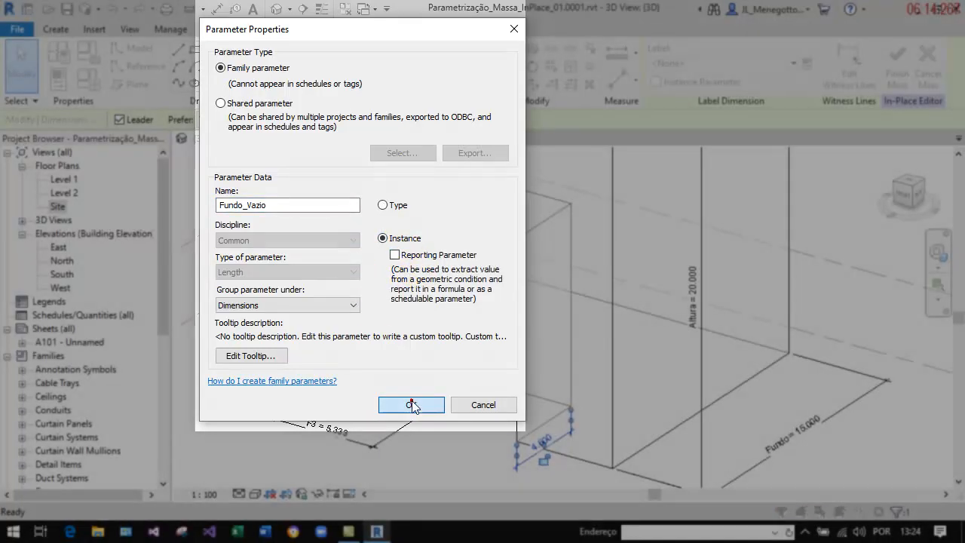
pyautogui.click(411, 404)
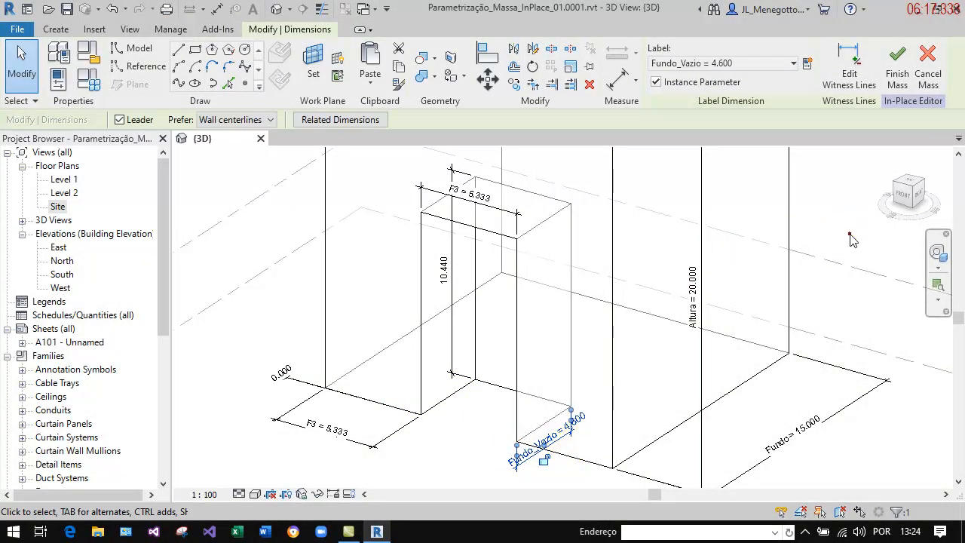
pyautogui.click(905, 167)
# - Finish the in-place mass, select it in the 3D view and show its full list of dimension properties
pyautogui.scroll(2, 636, 461)
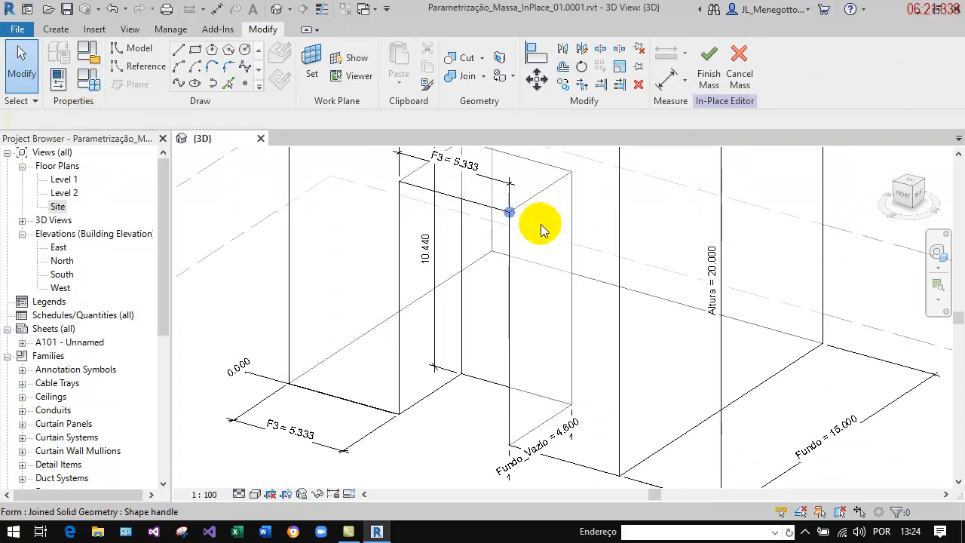
pyautogui.click(710, 80)
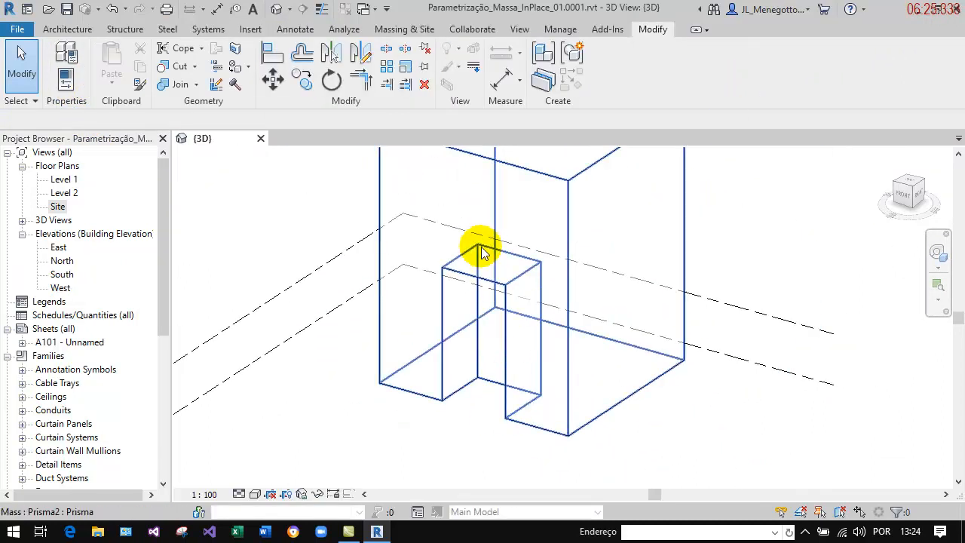
pyautogui.scroll(-5, 658, 369)
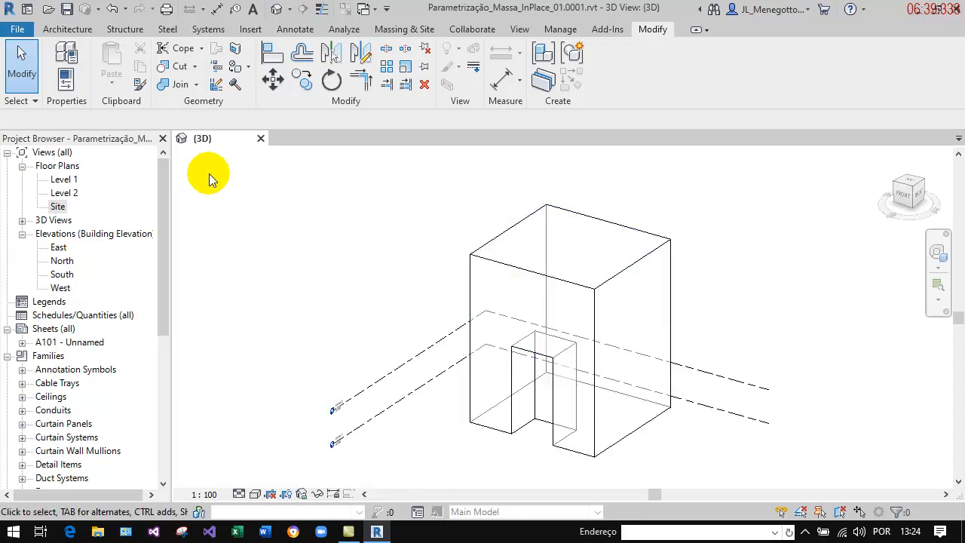
pyautogui.click(510, 233)
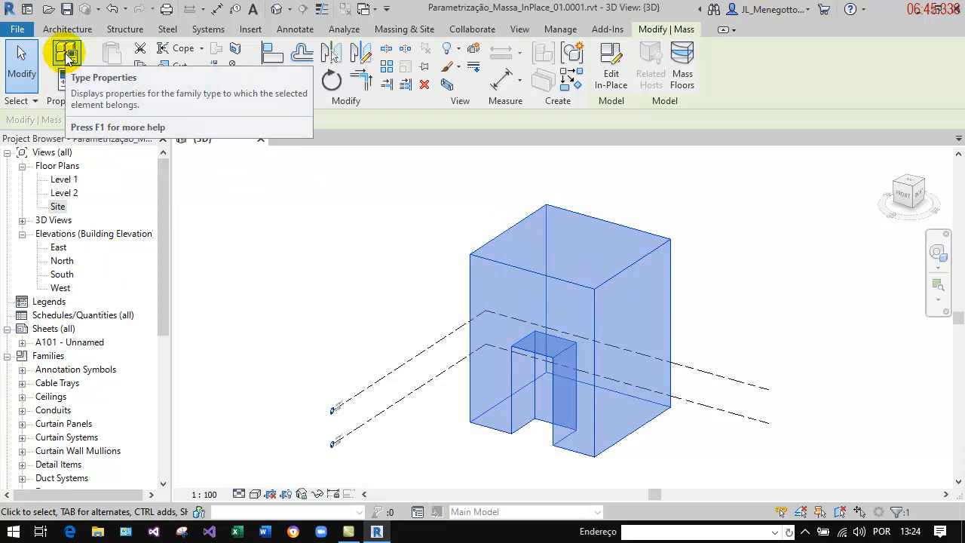
pyautogui.click(65, 77)
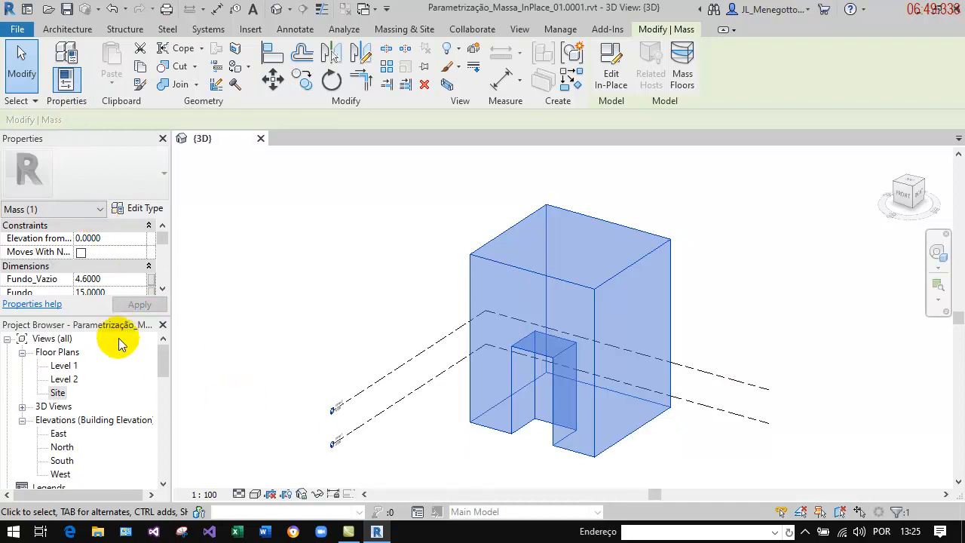
pyautogui.moveTo(90, 314); pyautogui.dragTo(86, 385)
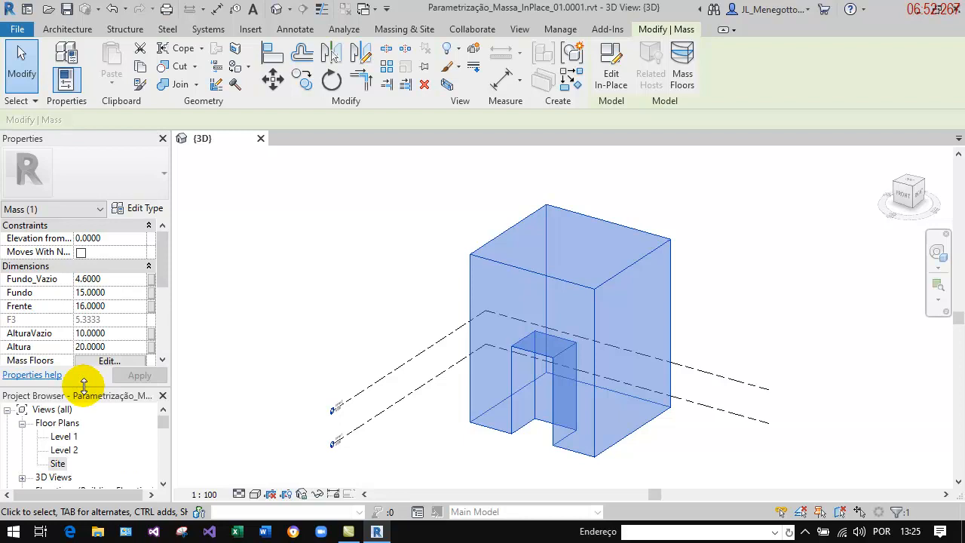
# - Set the mass's Fundo_Vazio to 3 and its Fundo to 12, and apply the values
pyautogui.doubleClick(87, 279)
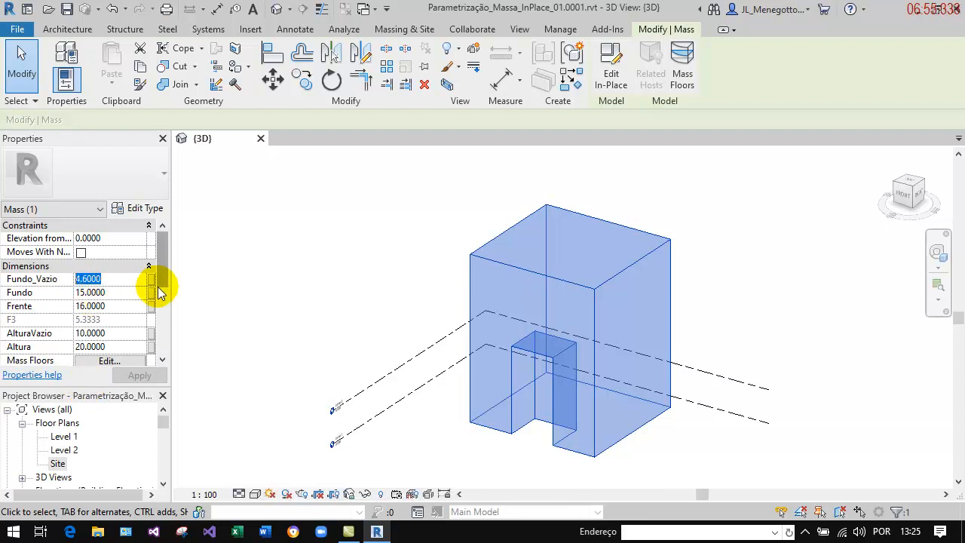
pyautogui.write('3')
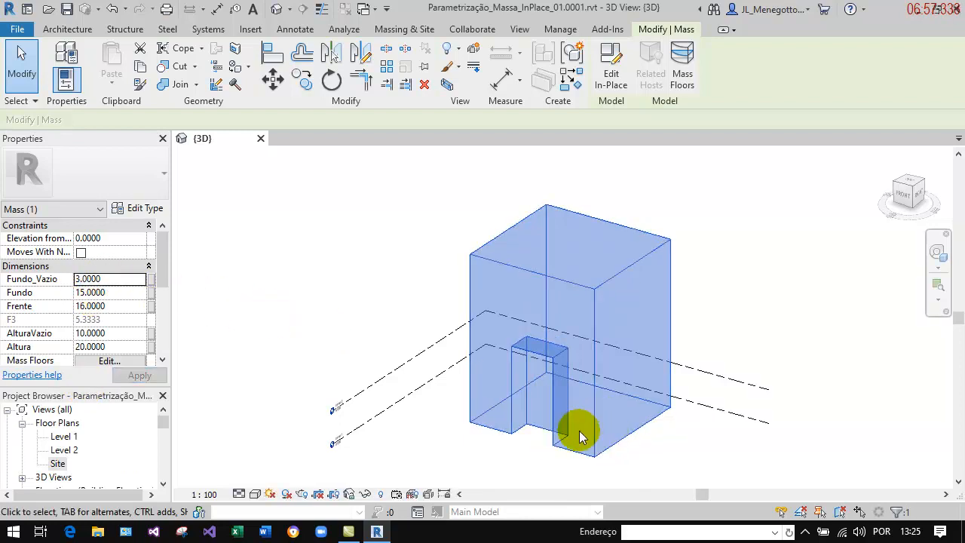
pyautogui.click(92, 294)
pyautogui.write('12')
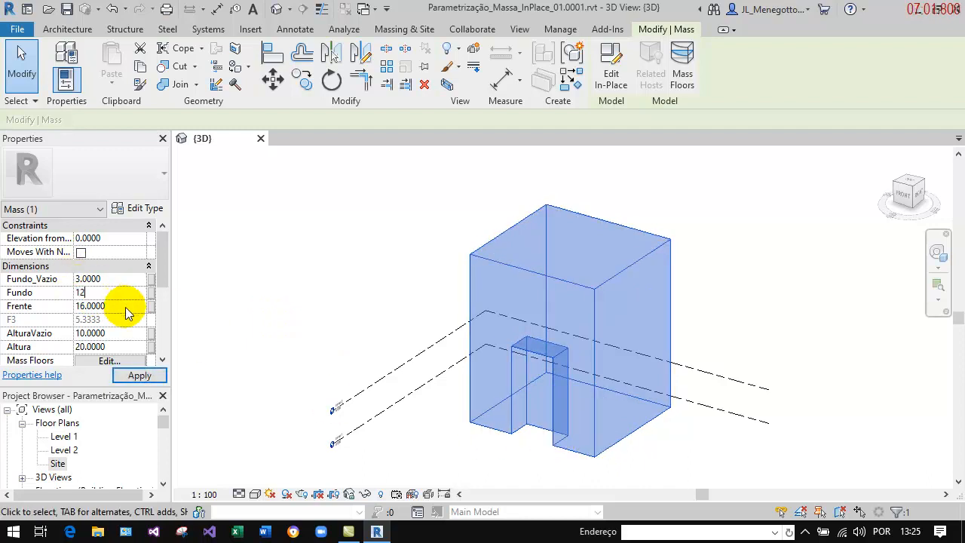
pyautogui.click(140, 375)
# - Set the mass's Frente to 25
pyautogui.click(101, 307)
pyautogui.click(60, 308)
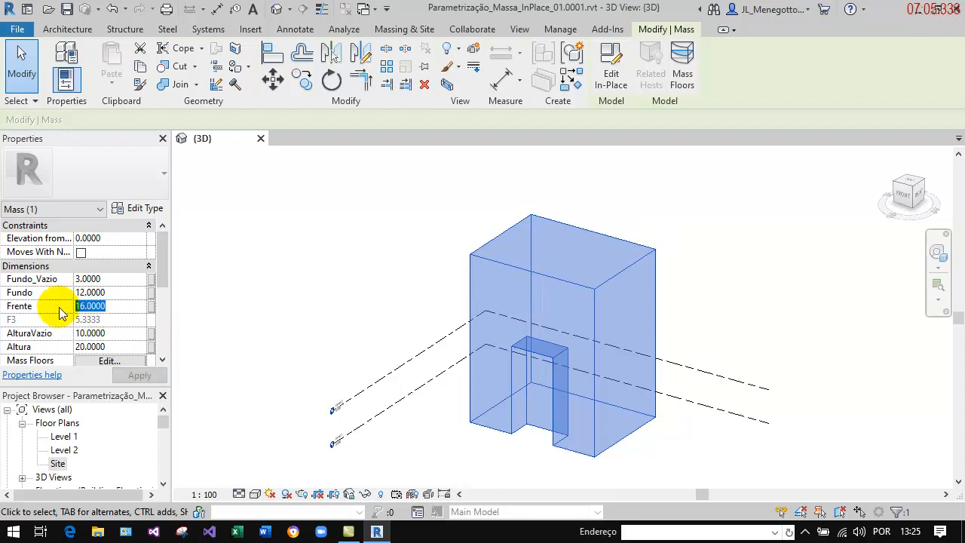
pyautogui.write('2')
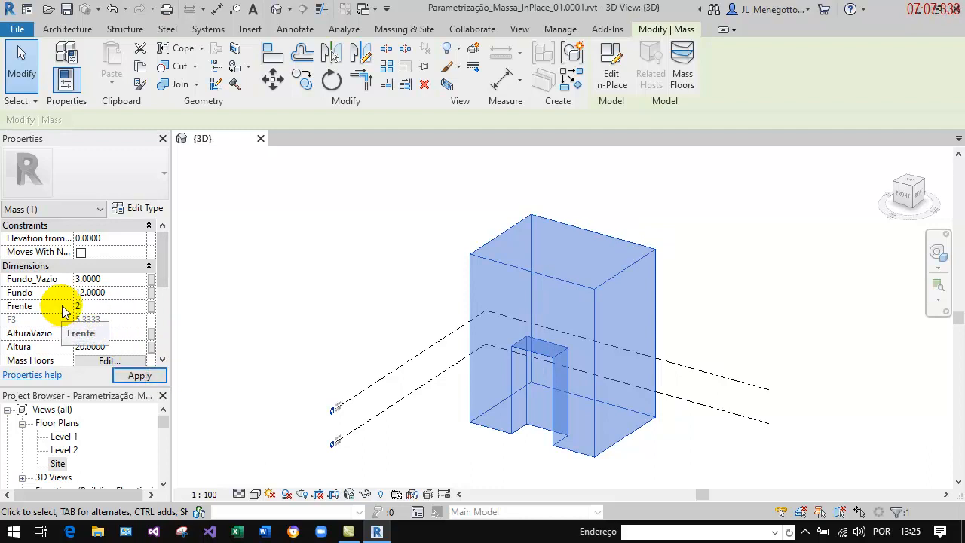
pyautogui.write('5')
pyautogui.press('Return')
# - Set the mass's Altura to 30 and AlturaVazio to 25, apply the values and deselect the mass
pyautogui.click(112, 333)
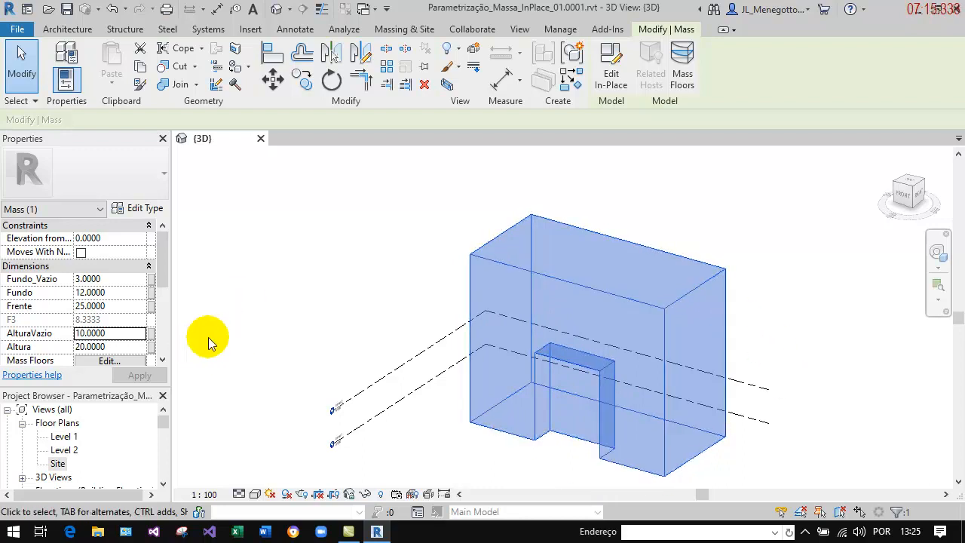
pyautogui.click(107, 347)
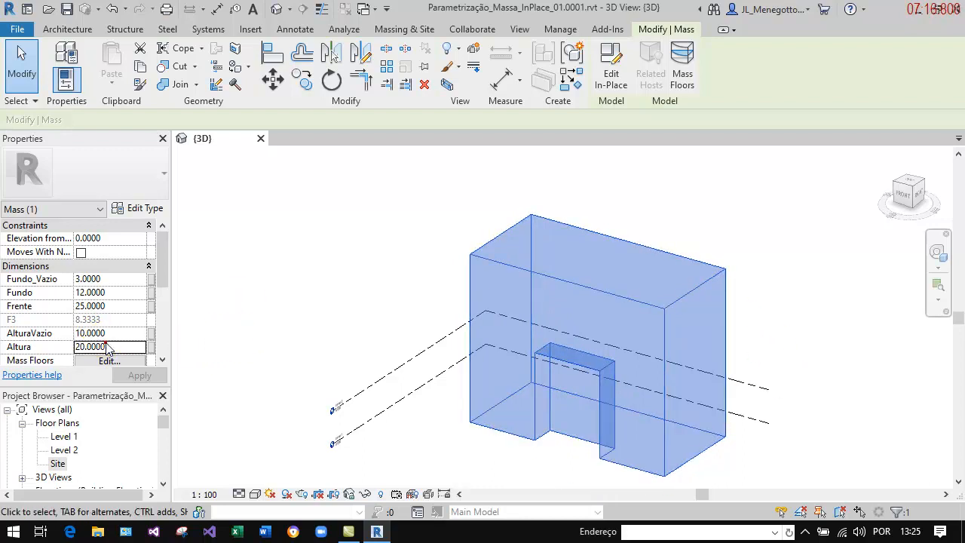
pyautogui.click(56, 347)
pyautogui.write('30')
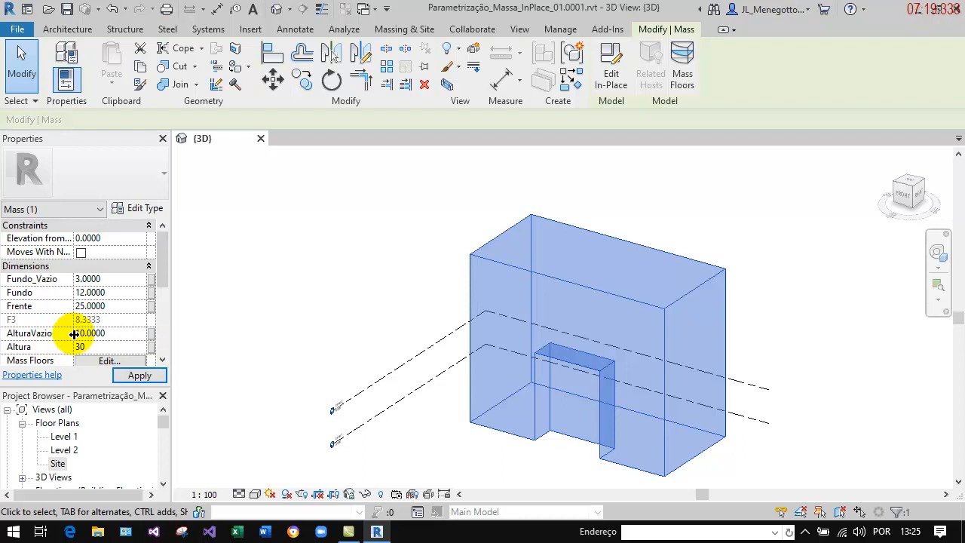
pyautogui.click(111, 332)
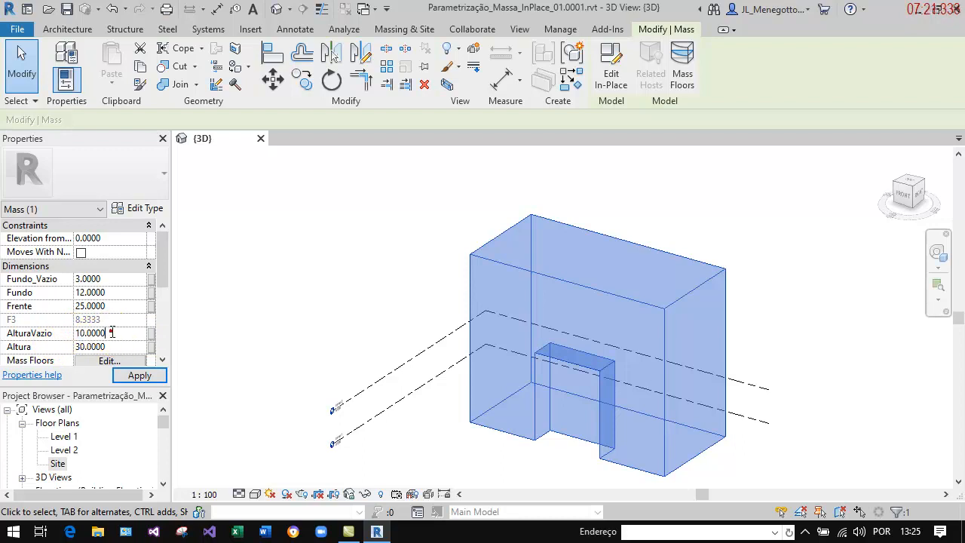
pyautogui.write('25')
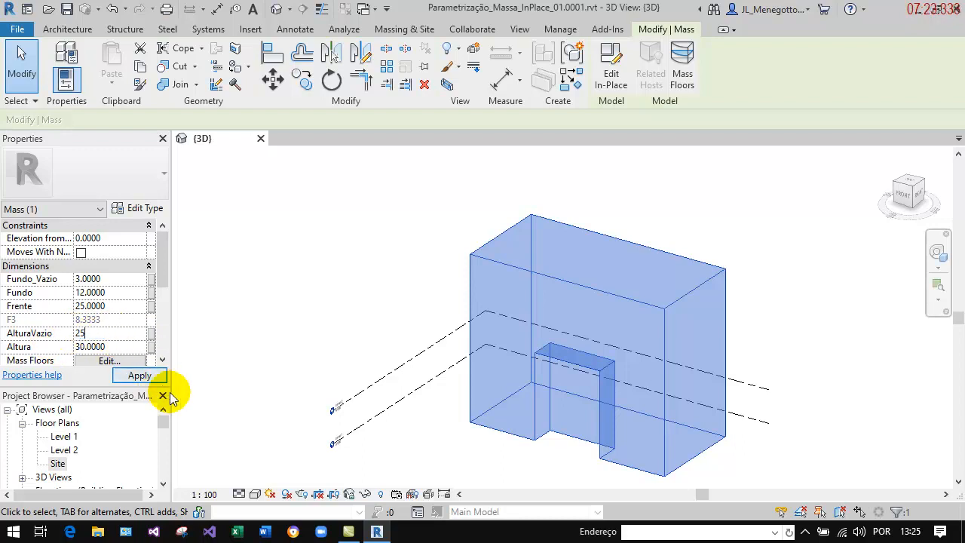
pyautogui.click(140, 375)
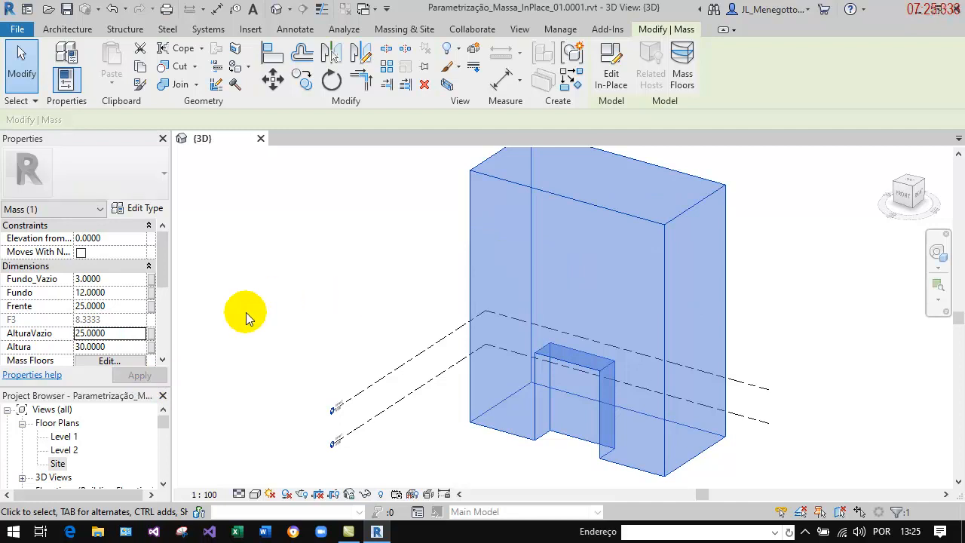
pyautogui.click(246, 312)
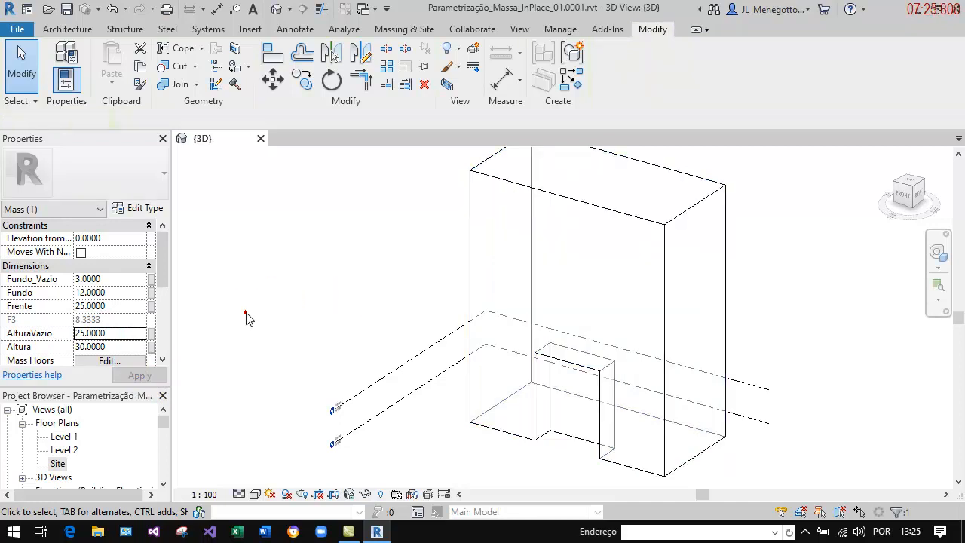
# - Edit the in-place mass, label the void's height dimension with the AlturaVazio parameter, and finish the mass
pyautogui.click(562, 363)
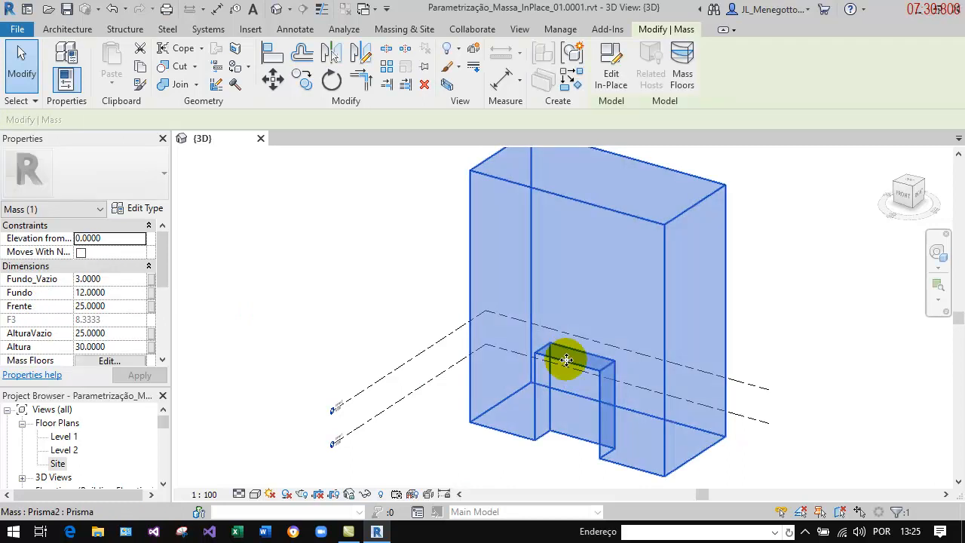
pyautogui.click(611, 79)
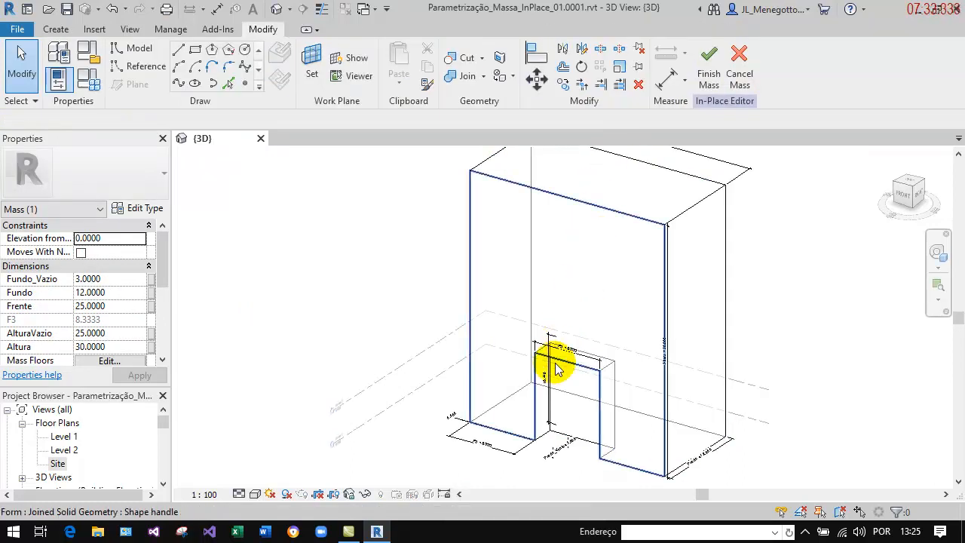
pyautogui.scroll(5, 550, 389)
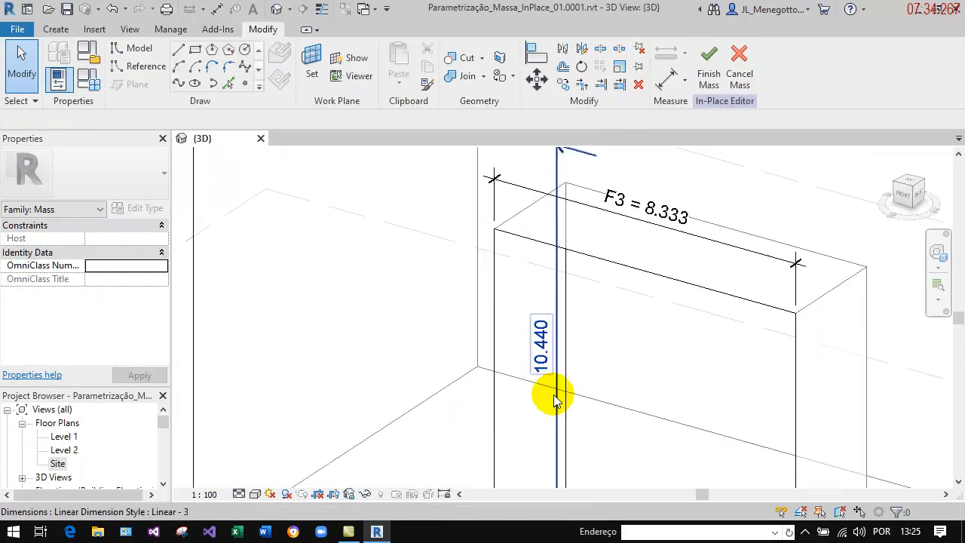
pyautogui.click(557, 294)
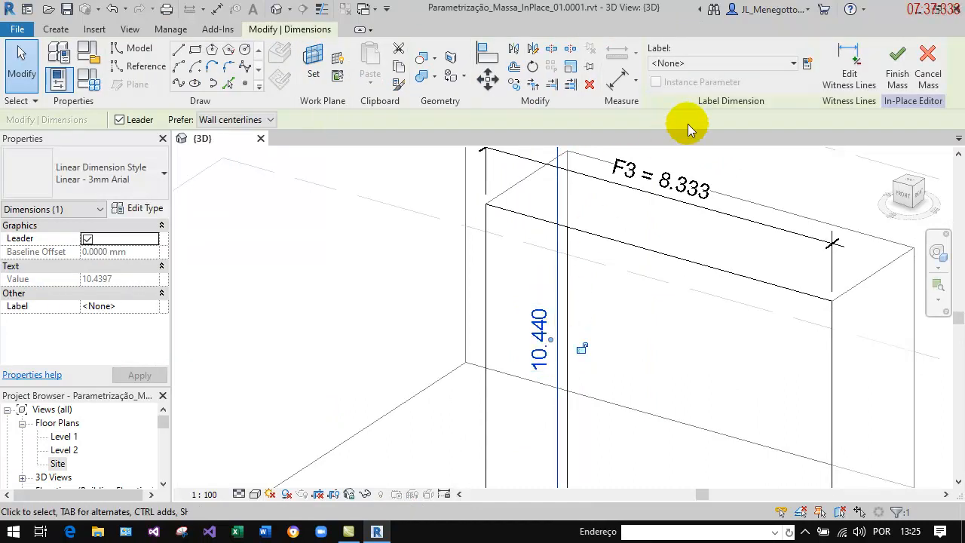
pyautogui.click(730, 63)
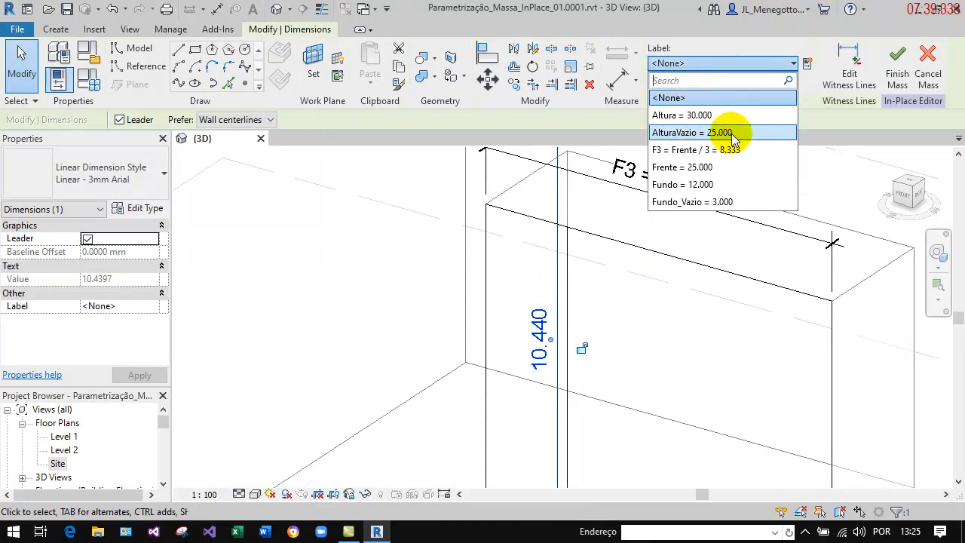
pyautogui.click(724, 133)
pyautogui.scroll(-5, 380, 342)
pyautogui.press('Escape')
pyautogui.scroll(-3, 383, 377)
pyautogui.moveTo(565, 352); pyautogui.dragTo(613, 377, button='middle')
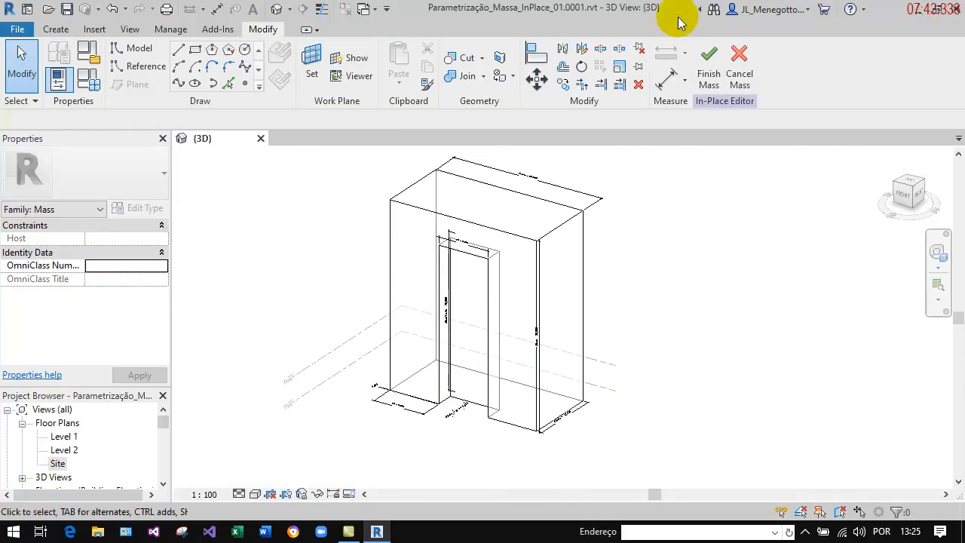
pyautogui.click(708, 64)
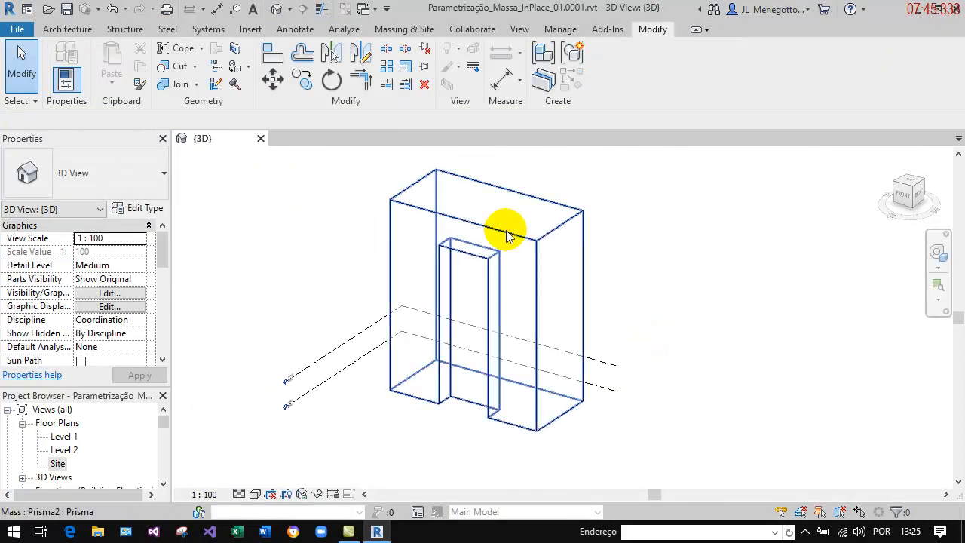
# - Set the 3D view's visual style to Consistent Colors and examine the mass with its void
pyautogui.click(254, 494)
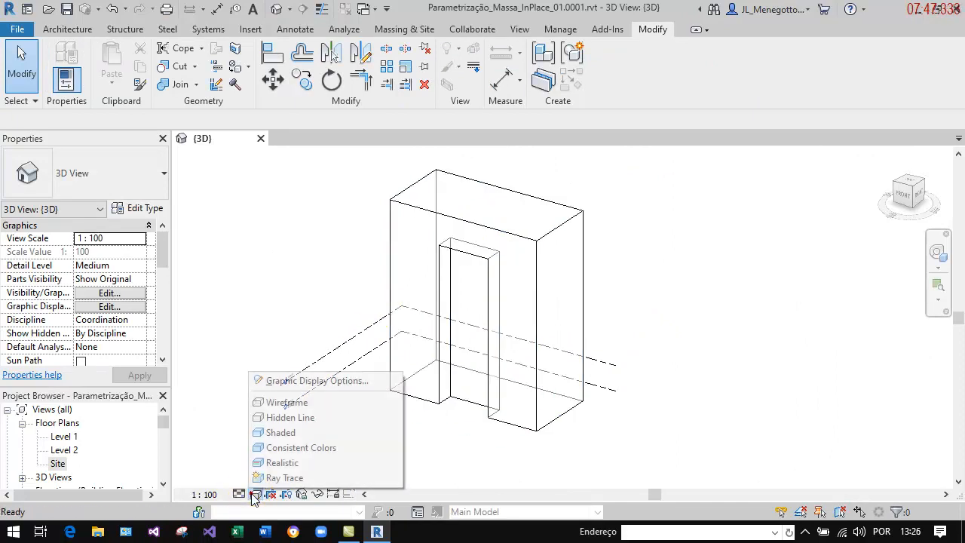
pyautogui.click(290, 448)
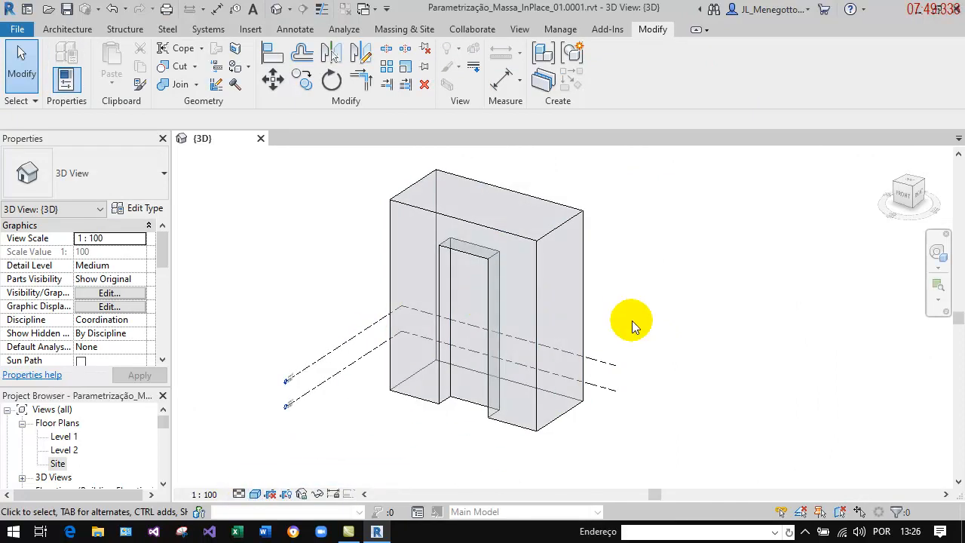
pyautogui.moveTo(632, 320); pyautogui.dragTo(787, 345, button='middle')
pyautogui.scroll(1, 742, 301)
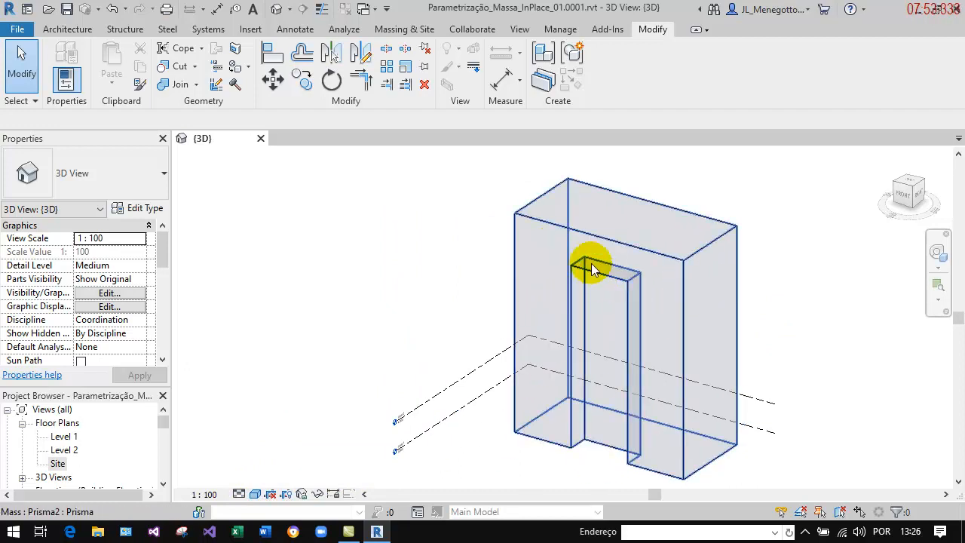
pyautogui.moveTo(787, 428); pyautogui.dragTo(758, 383, button='middle')
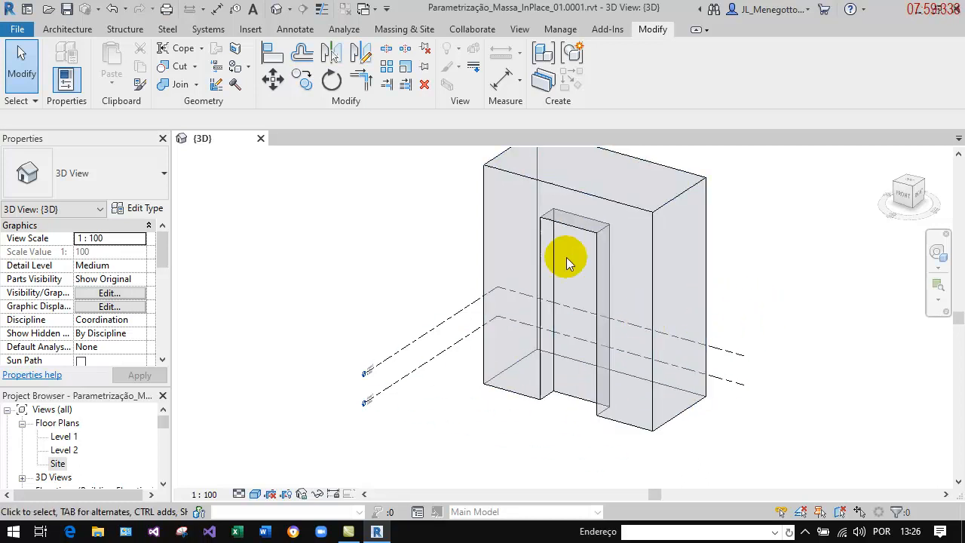
pyautogui.moveTo(745, 346); pyautogui.dragTo(688, 378, button='middle')
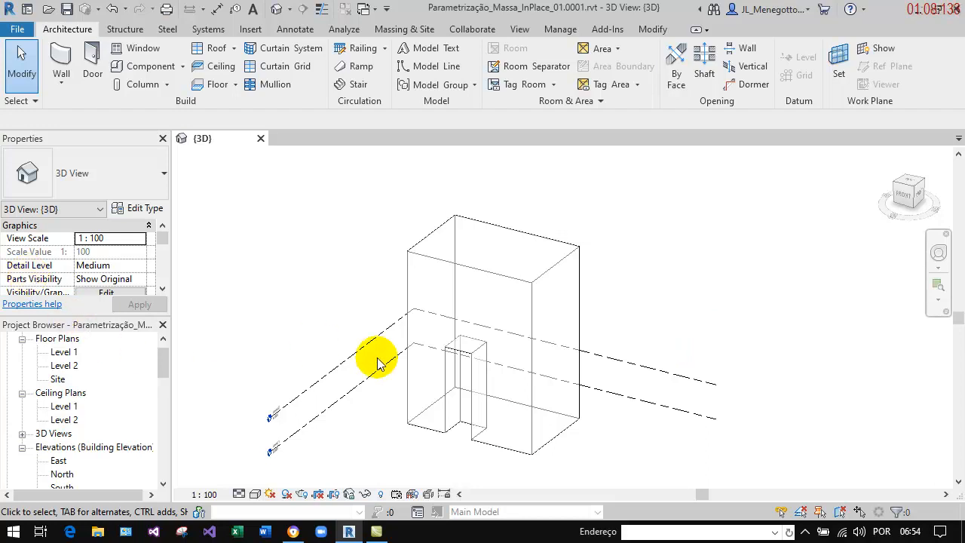
# - Select the mass in the 3D view, set its Fundo to 20 and apply the value
pyautogui.click(461, 285)
pyautogui.click(121, 279)
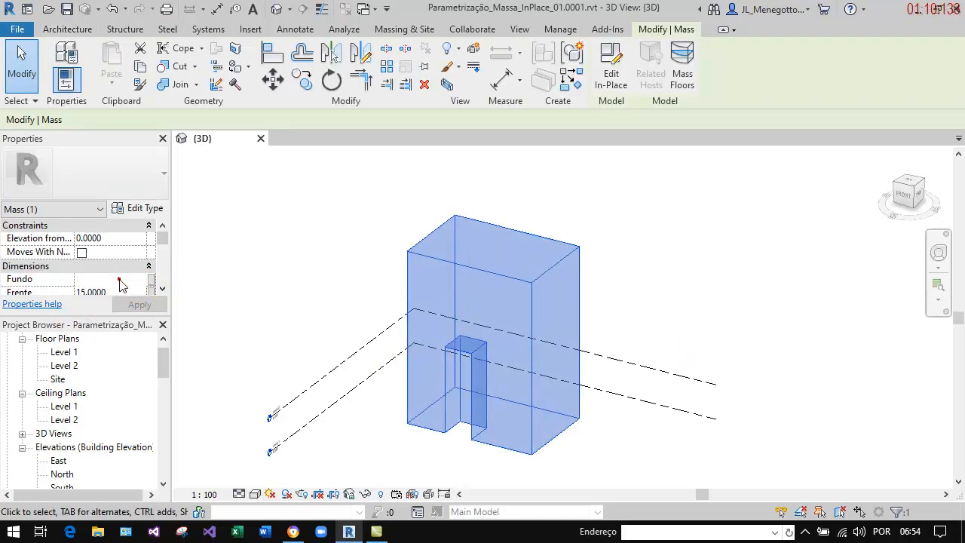
pyautogui.write('20')
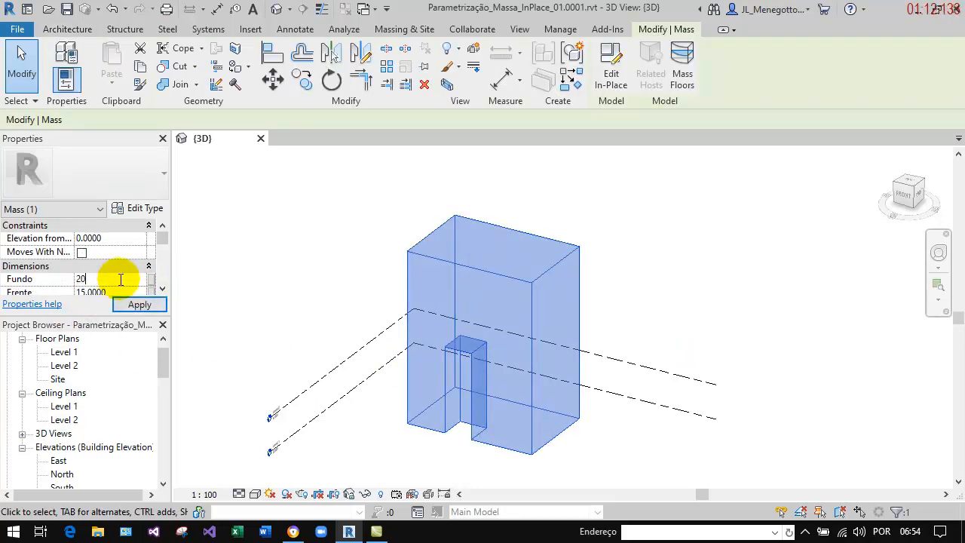
pyautogui.click(141, 305)
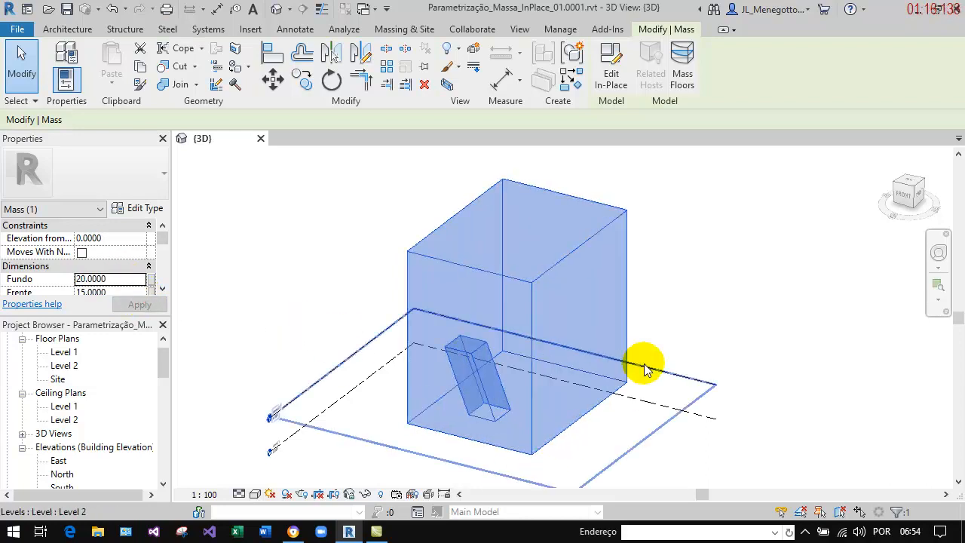
# - Place an aligned dimension from the mass's front base edge to the front bottom edge of the slanted void
pyautogui.scroll(3, 470, 409)
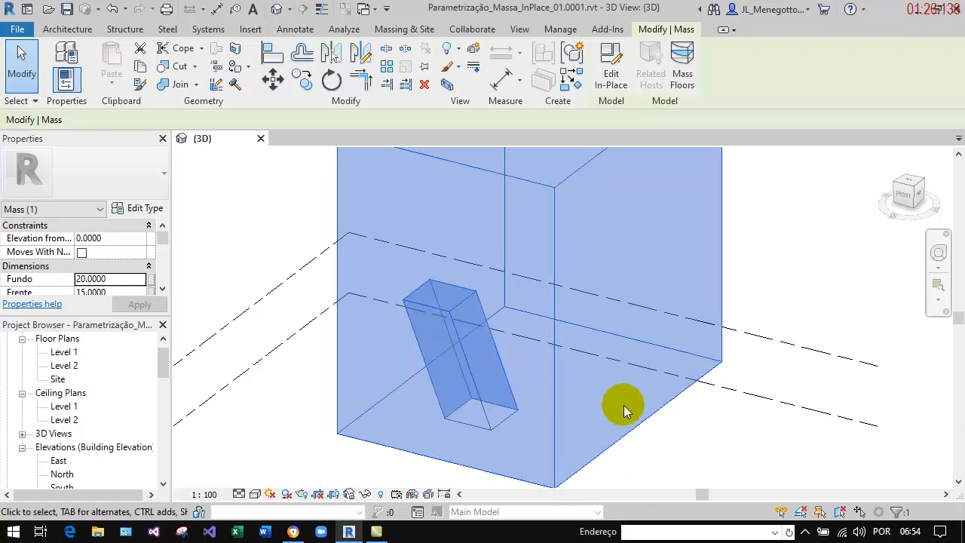
pyautogui.click(218, 10)
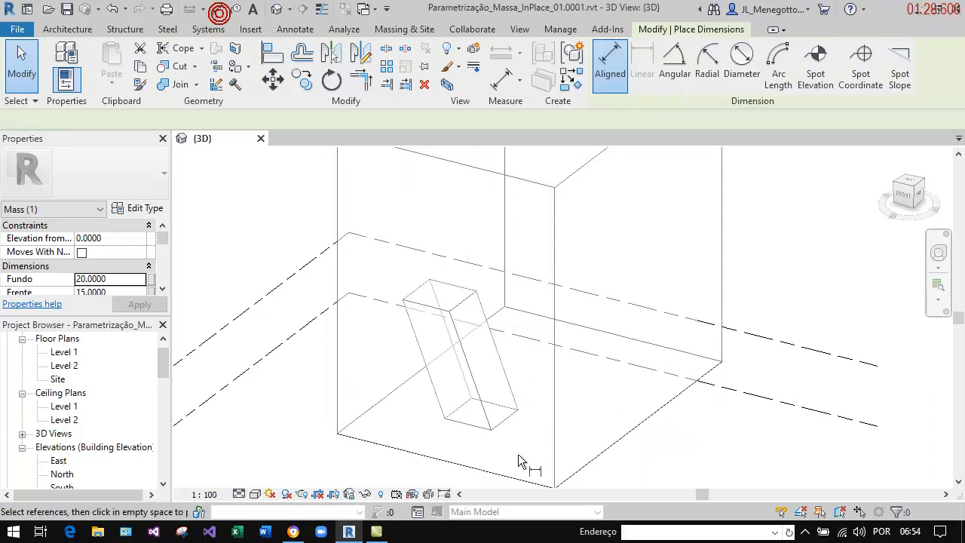
pyautogui.click(450, 463)
pyautogui.click(473, 424)
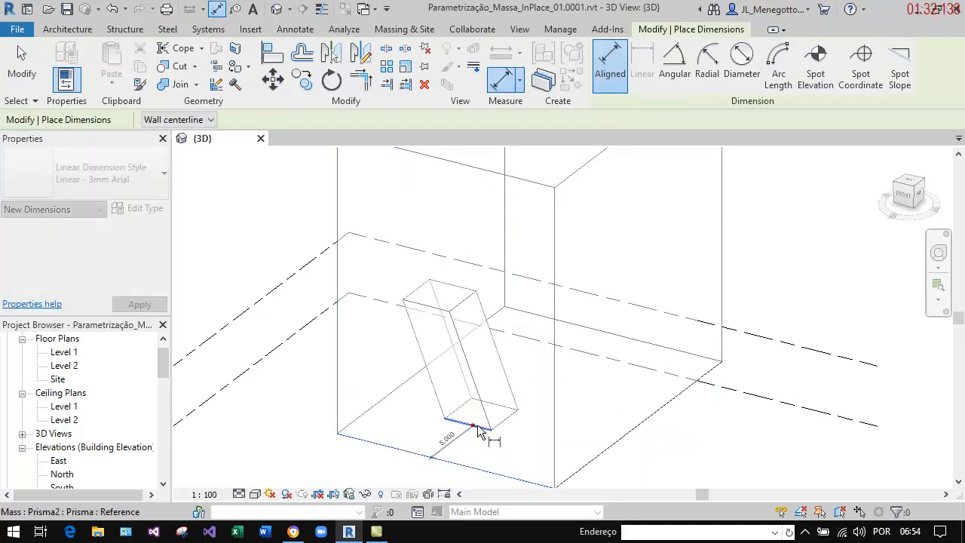
pyautogui.click(511, 444)
pyautogui.scroll(5, 520, 441)
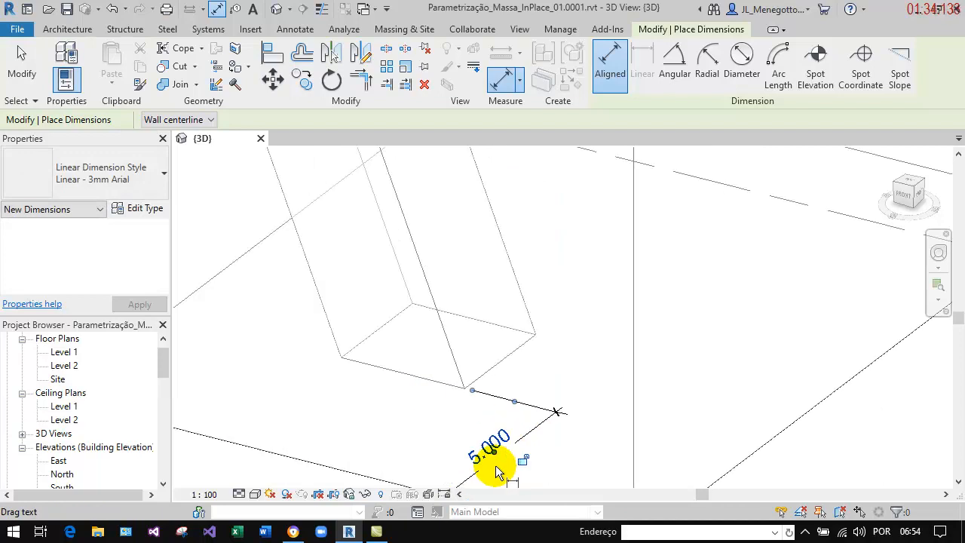
pyautogui.scroll(-4, 543, 433)
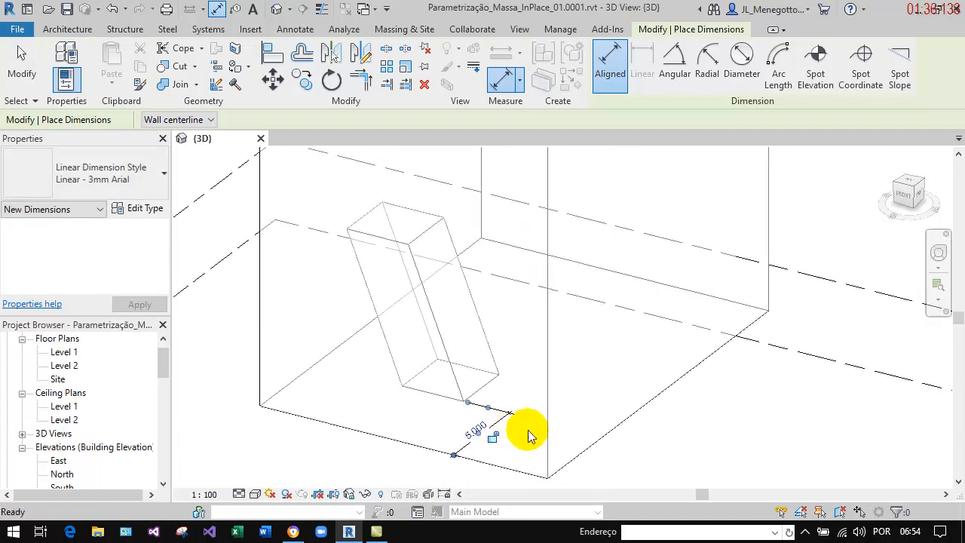
pyautogui.press('Escape')
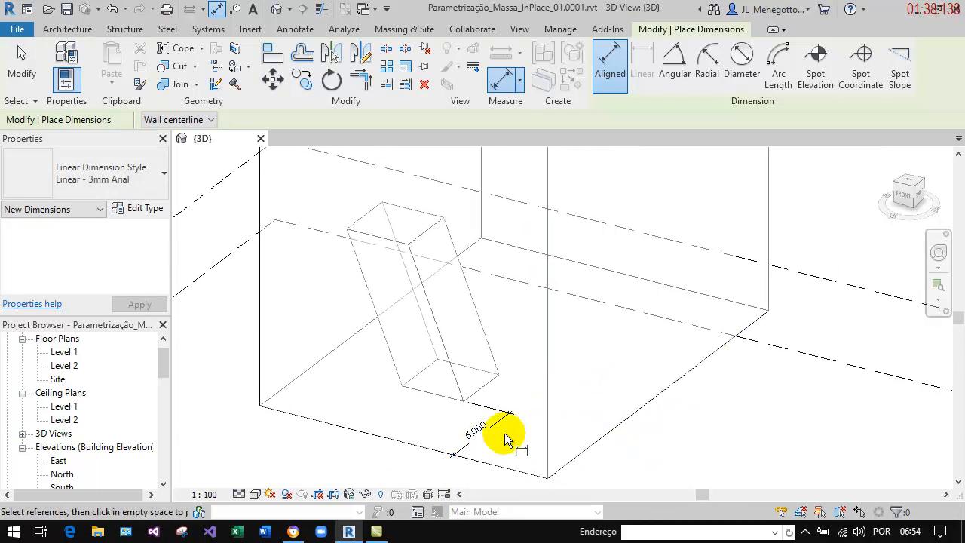
pyautogui.keyDown('shift'); pyautogui.moveTo(730, 387); pyautogui.dragTo(711, 414, button='middle'); pyautogui.keyUp('shift')
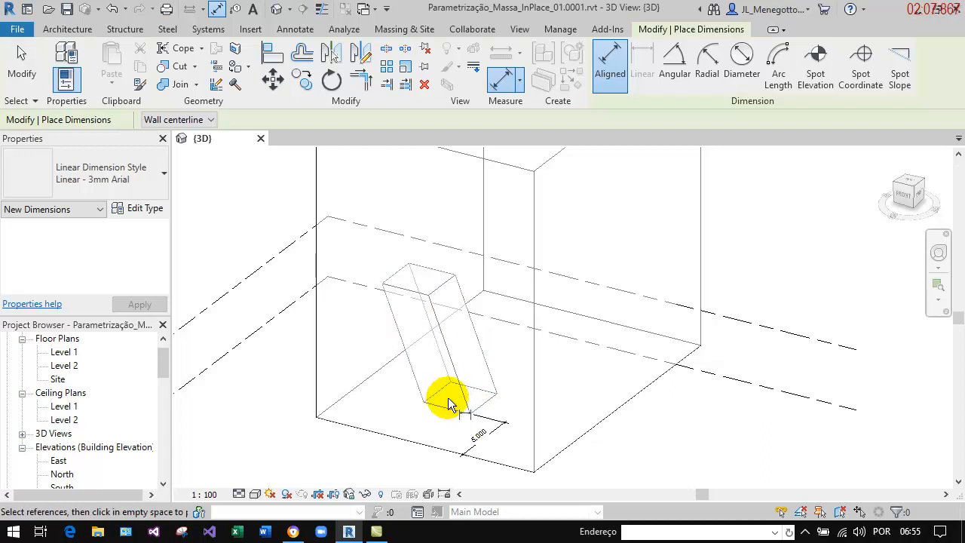
pyautogui.press('Escape')
pyautogui.press('Escape')
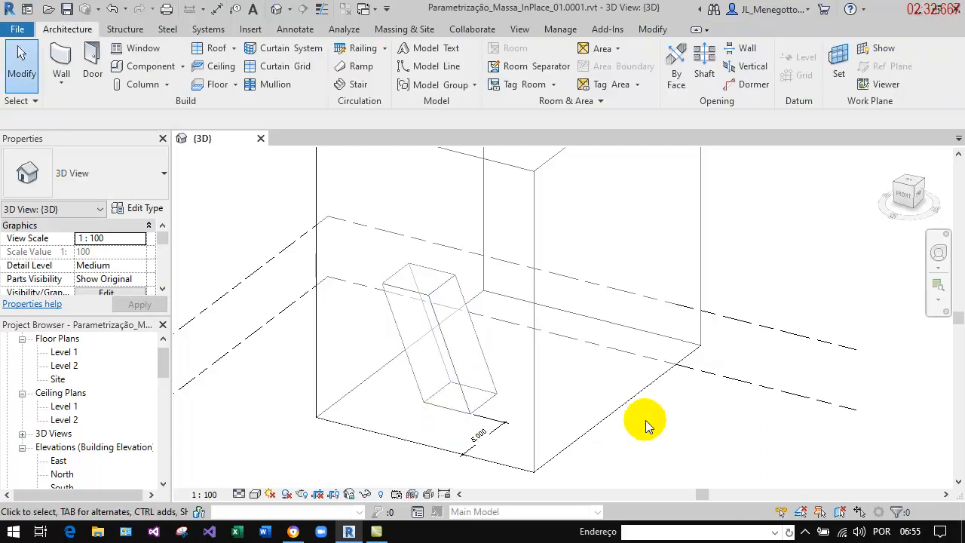